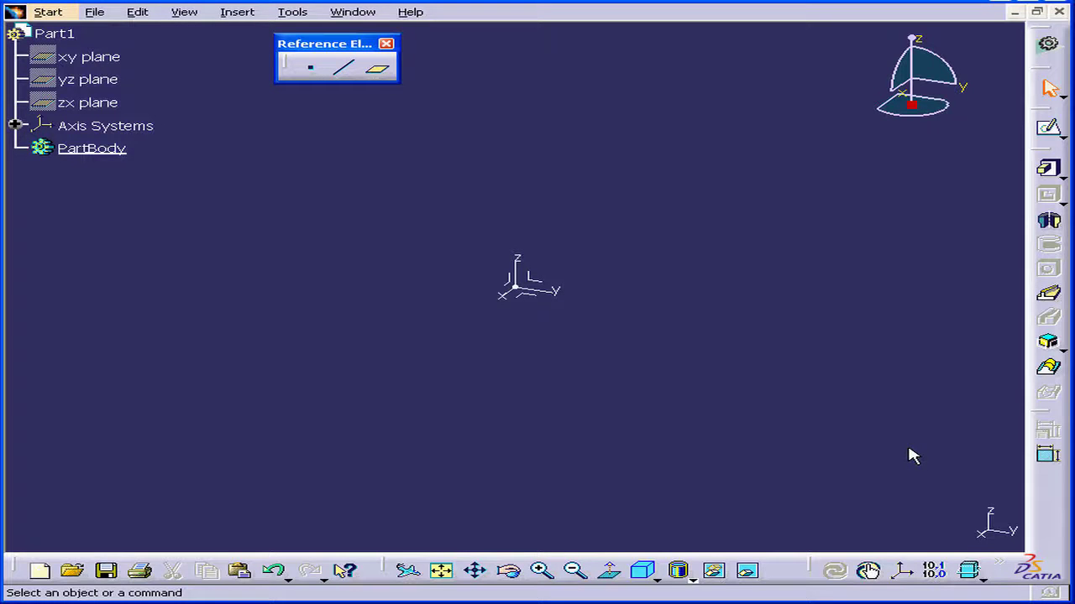
# Start a sketch on the YZ plane and draw a circle about 59 mm in diameter, offset from the origin along positive H and V
pyautogui.click(1048, 127)
pyautogui.click(550, 289)
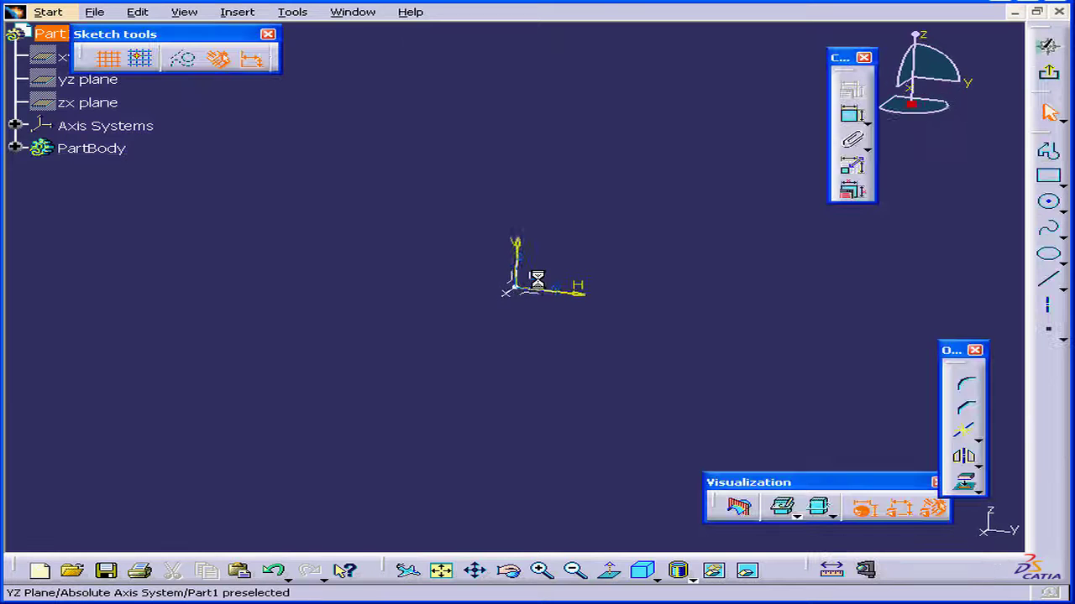
pyautogui.moveTo(614, 276); pyautogui.dragTo(453, 395, button='middle')
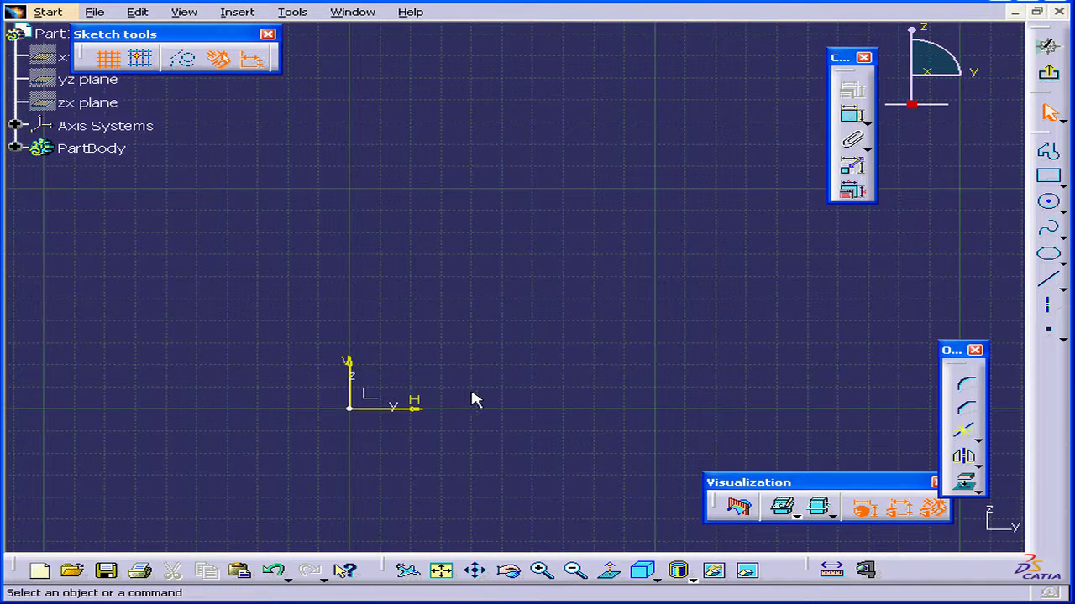
pyautogui.click(1048, 202)
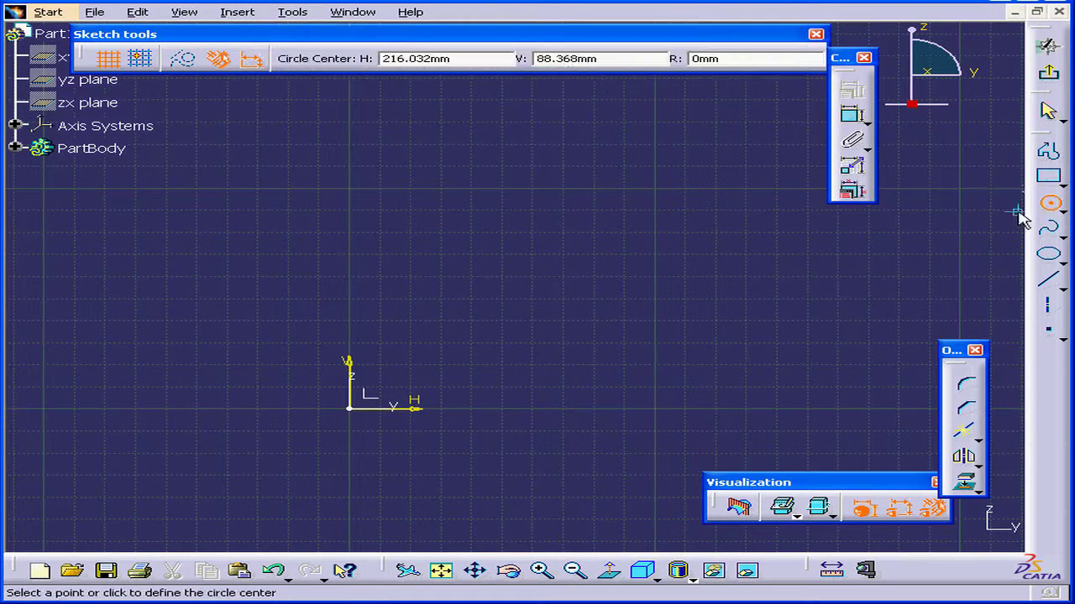
pyautogui.click(479, 344)
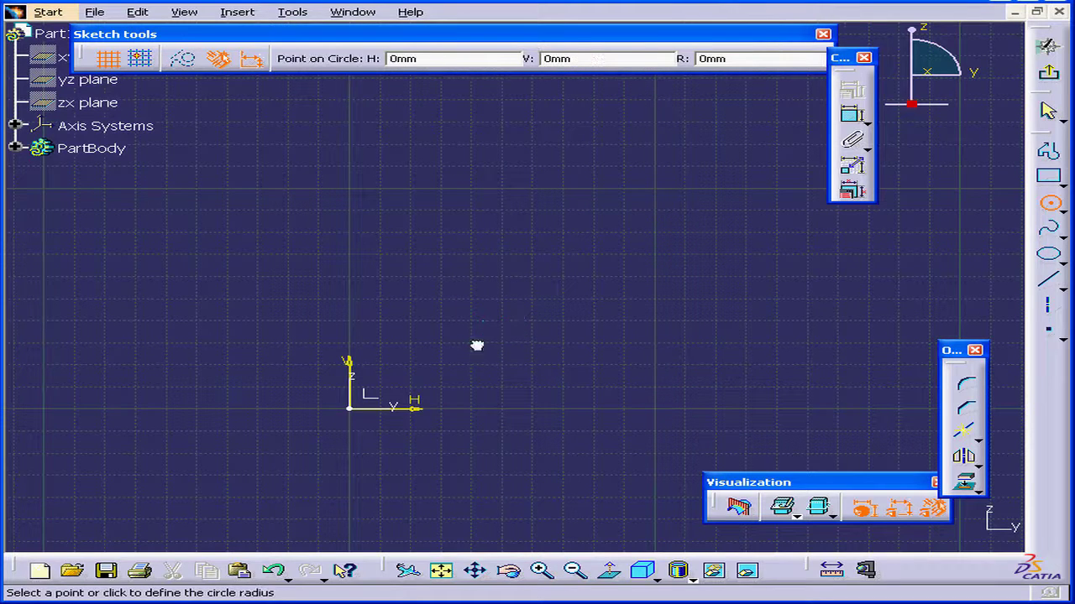
pyautogui.click(570, 349)
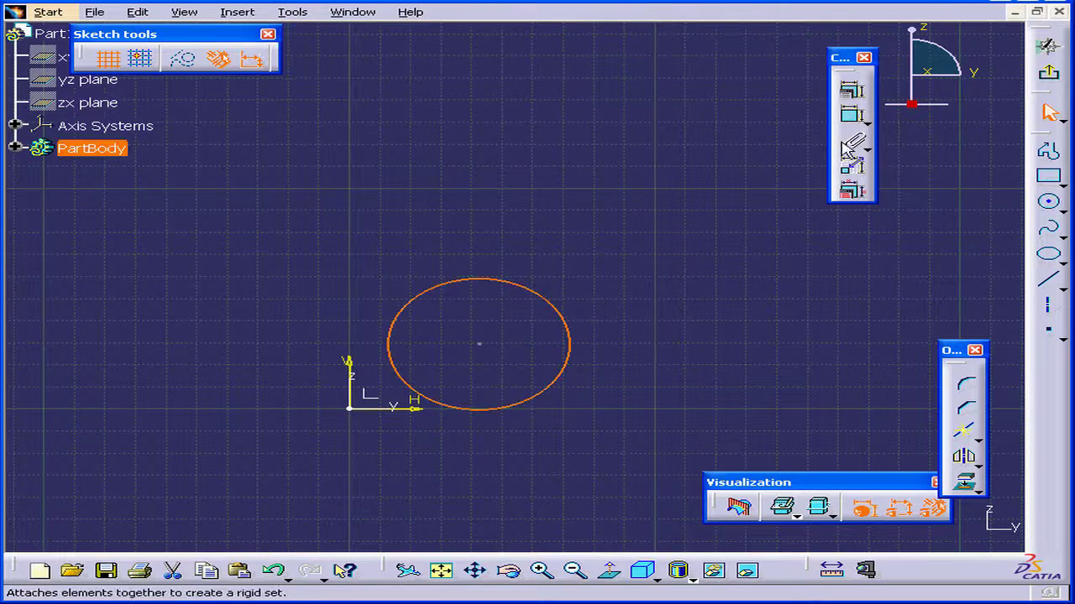
# Constrain the circle's diameter to 60 mm and exit the sketch
pyautogui.click(852, 115)
pyautogui.click(653, 295)
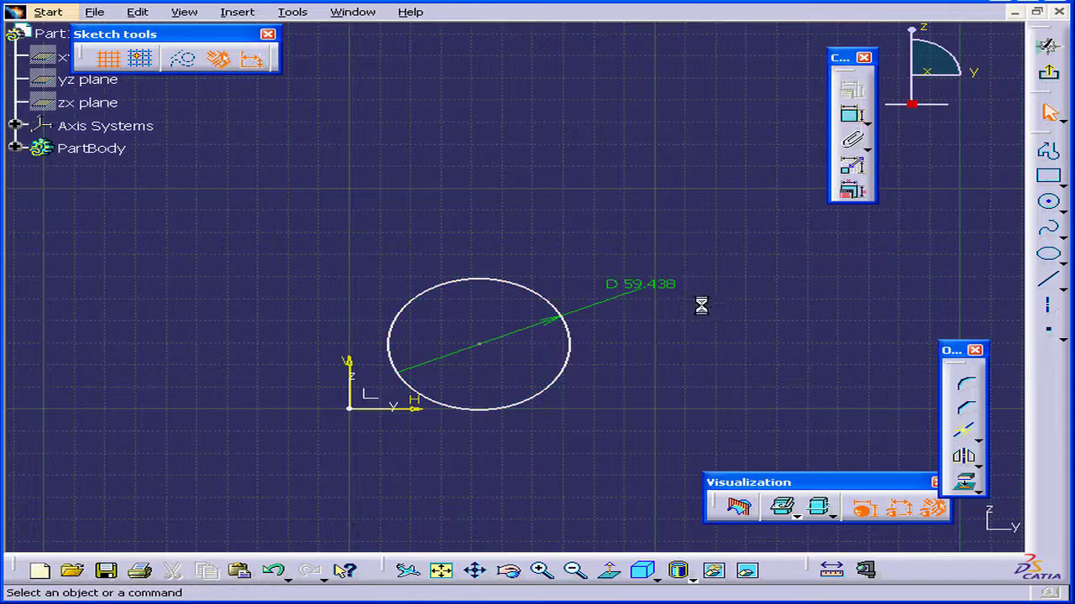
pyautogui.doubleClick(671, 294)
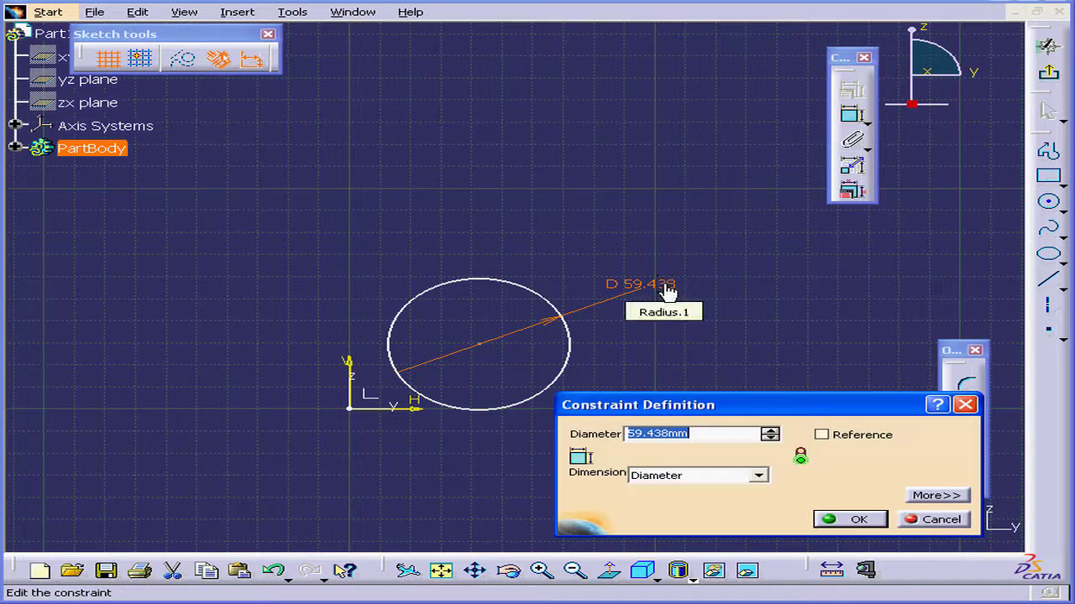
pyautogui.write('60')
pyautogui.click(848, 519)
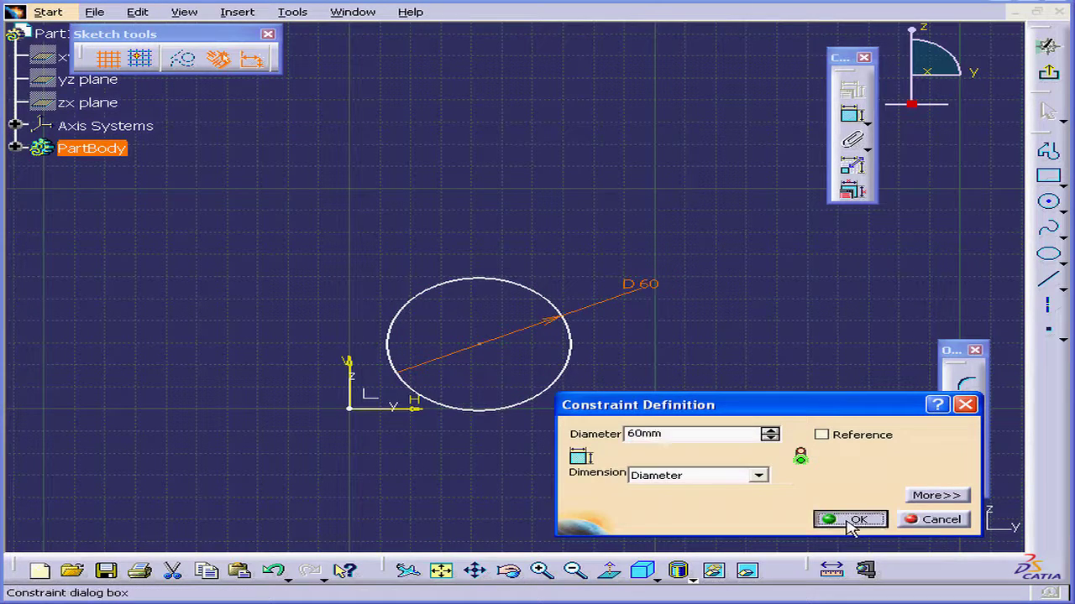
pyautogui.click(1048, 73)
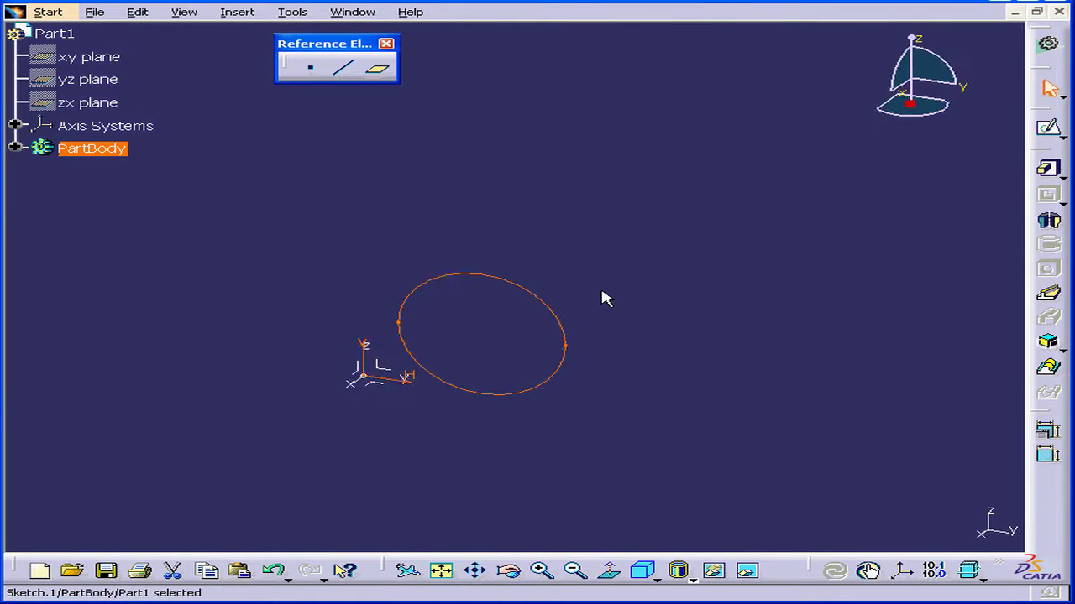
pyautogui.click(398, 171)
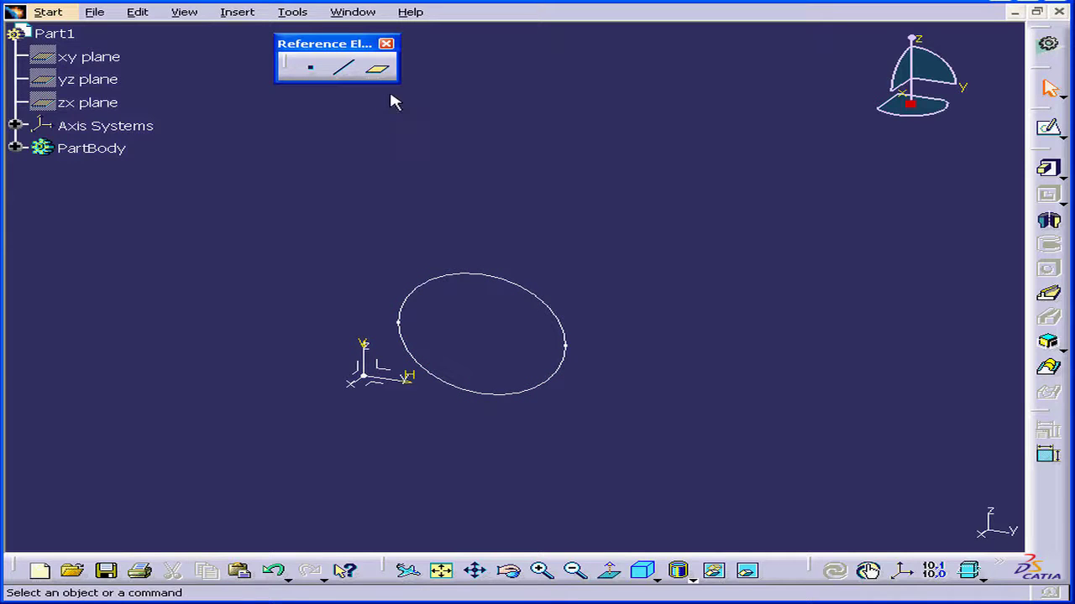
# Create a reference plane offset 70 mm from the YZ plane in the reversed direction
pyautogui.click(378, 68)
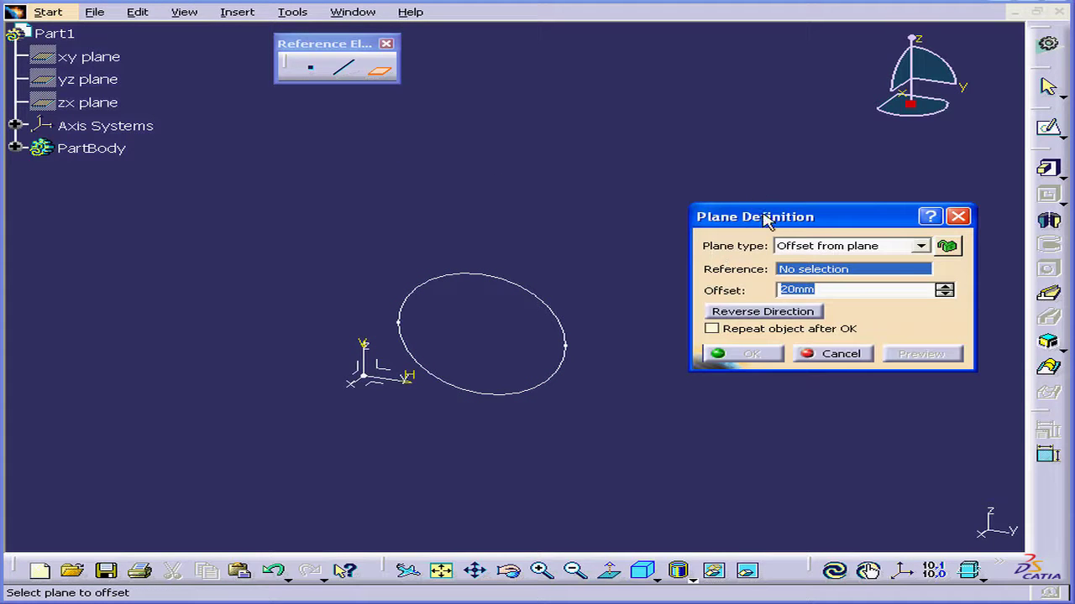
pyautogui.moveTo(766, 219); pyautogui.dragTo(744, 180)
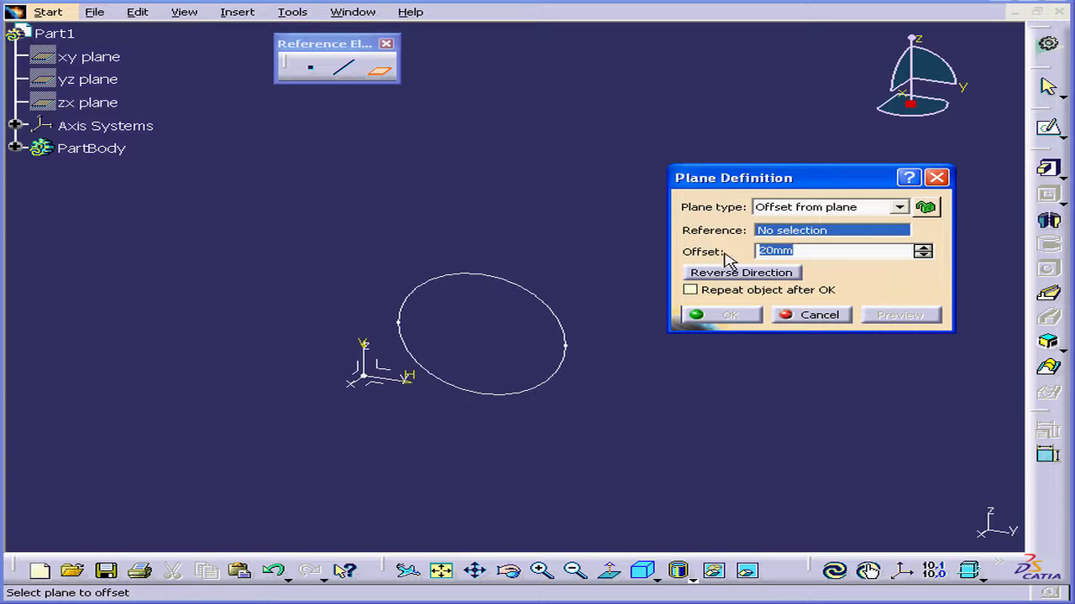
pyautogui.rightClick(783, 236)
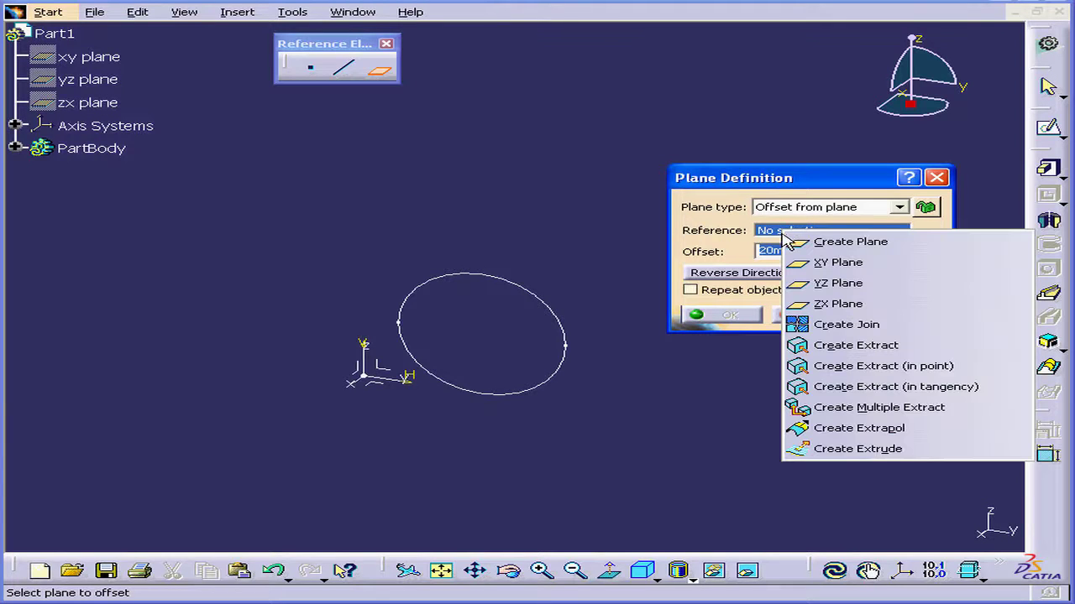
pyautogui.click(835, 285)
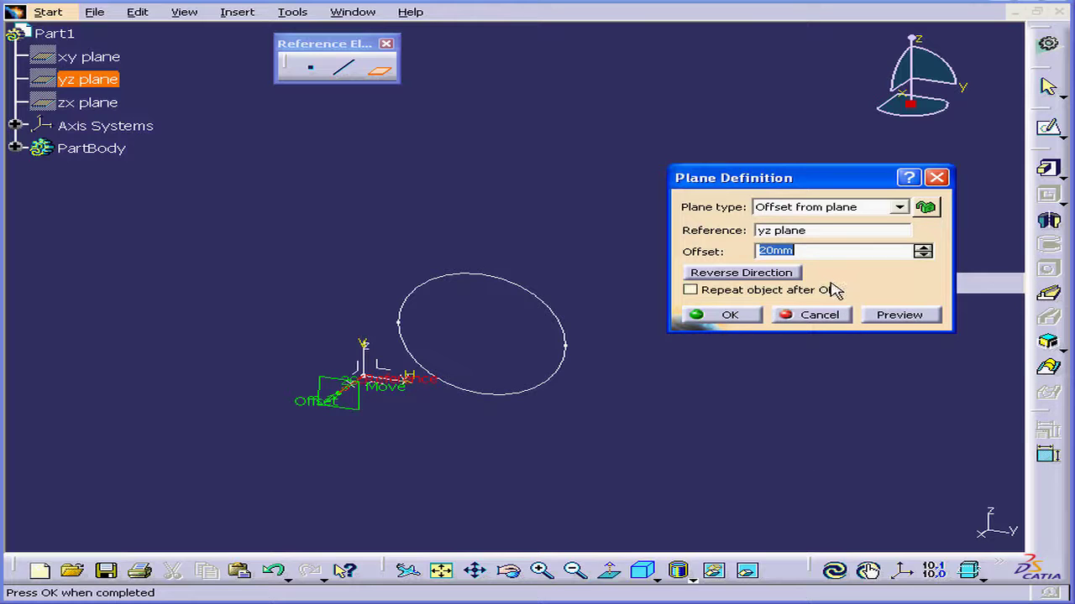
pyautogui.click(766, 273)
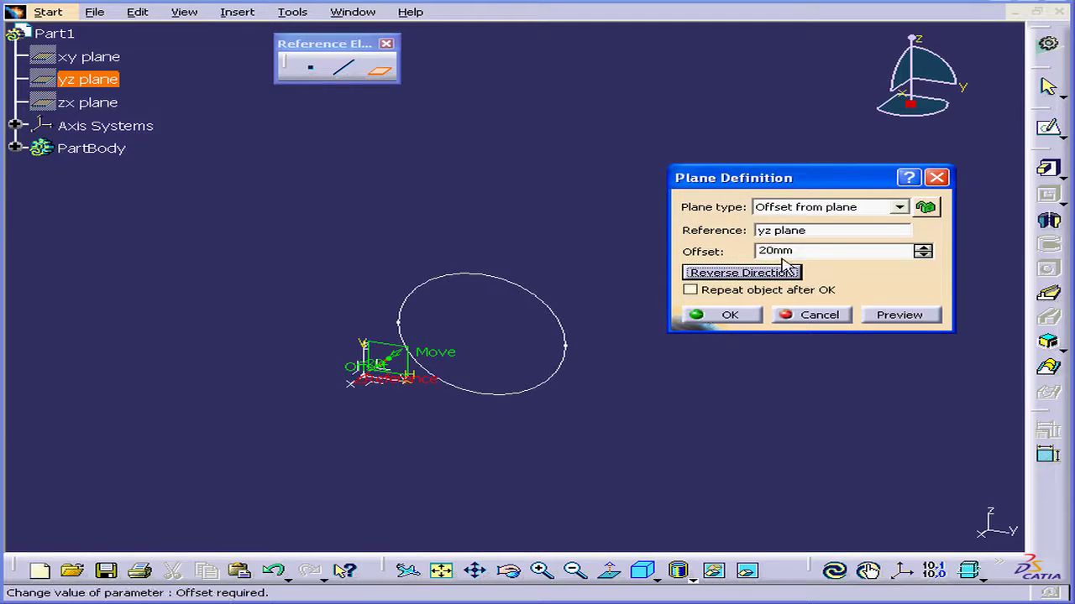
pyautogui.doubleClick(765, 252)
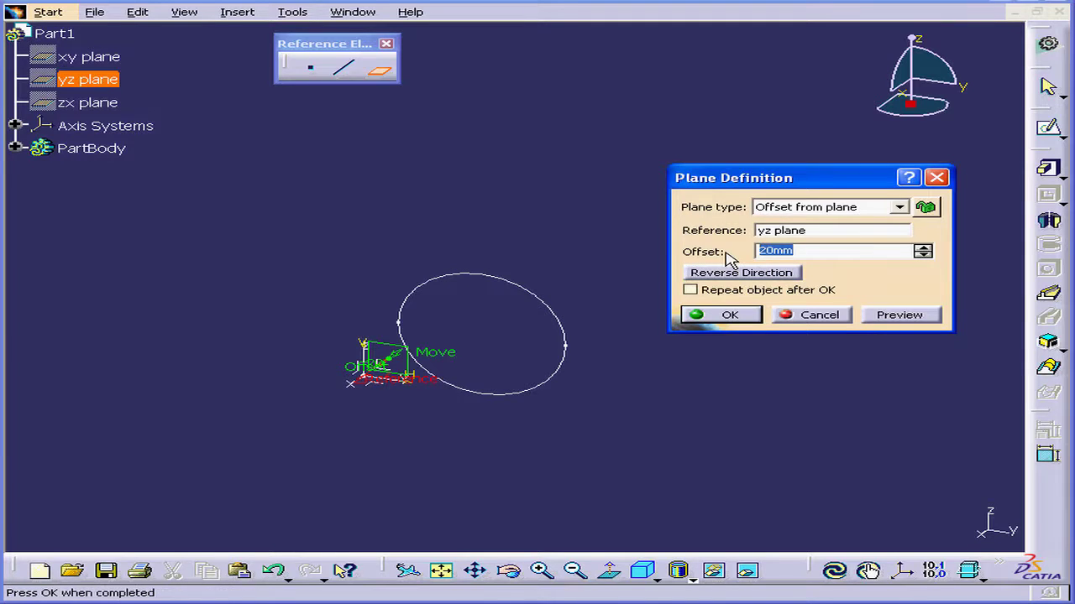
pyautogui.write('70')
pyautogui.press('Tab')
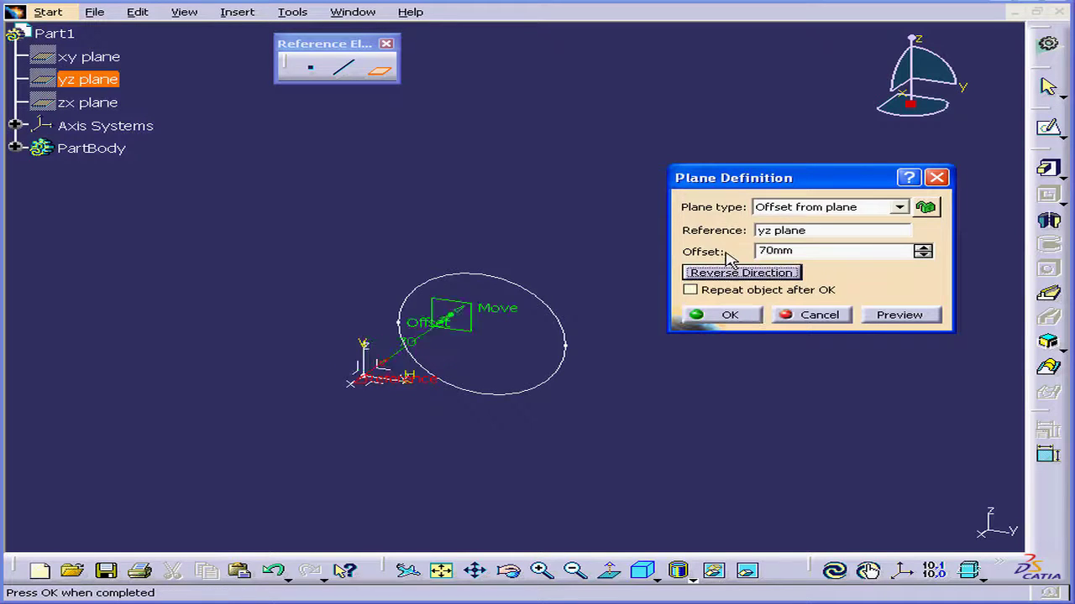
pyautogui.click(722, 318)
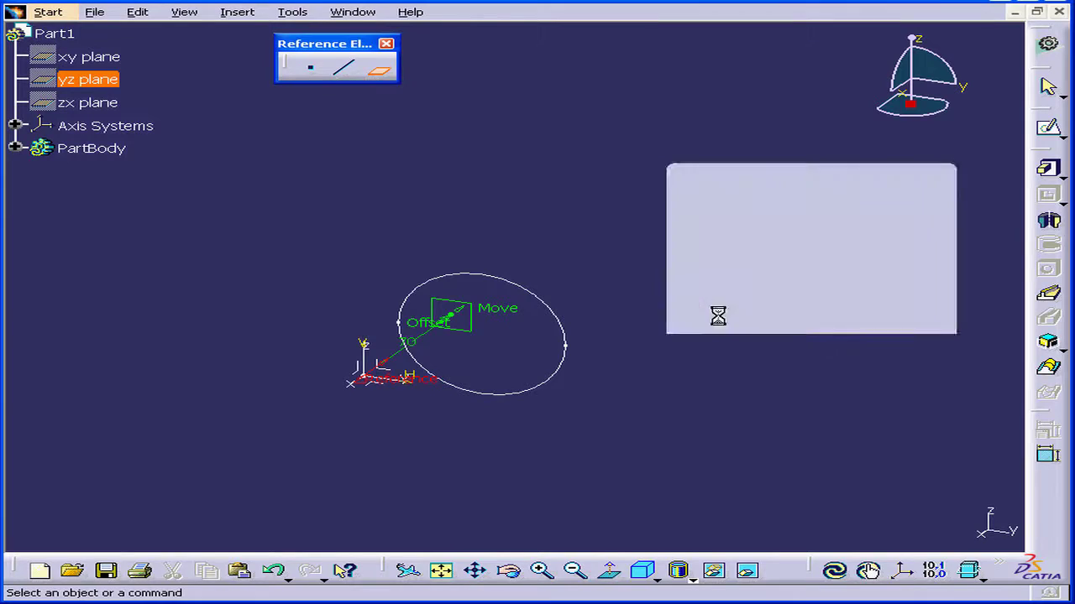
# Start a sketch on the new offset plane and draw a circle about 25 mm in diameter within the upper part of the large circle
pyautogui.moveTo(598, 358); pyautogui.dragTo(509, 372, button='middle')
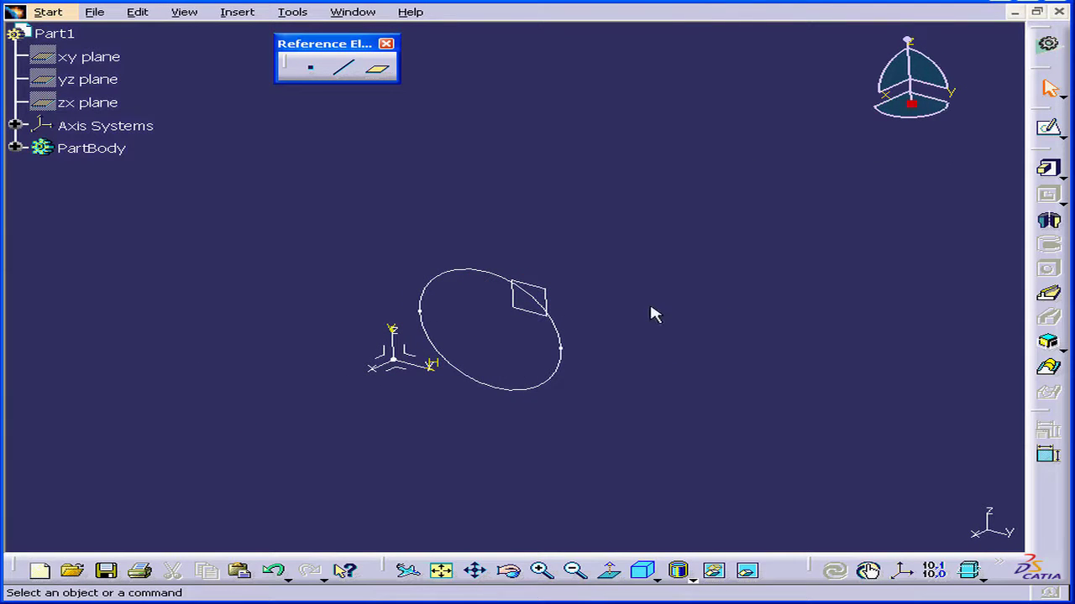
pyautogui.click(1048, 128)
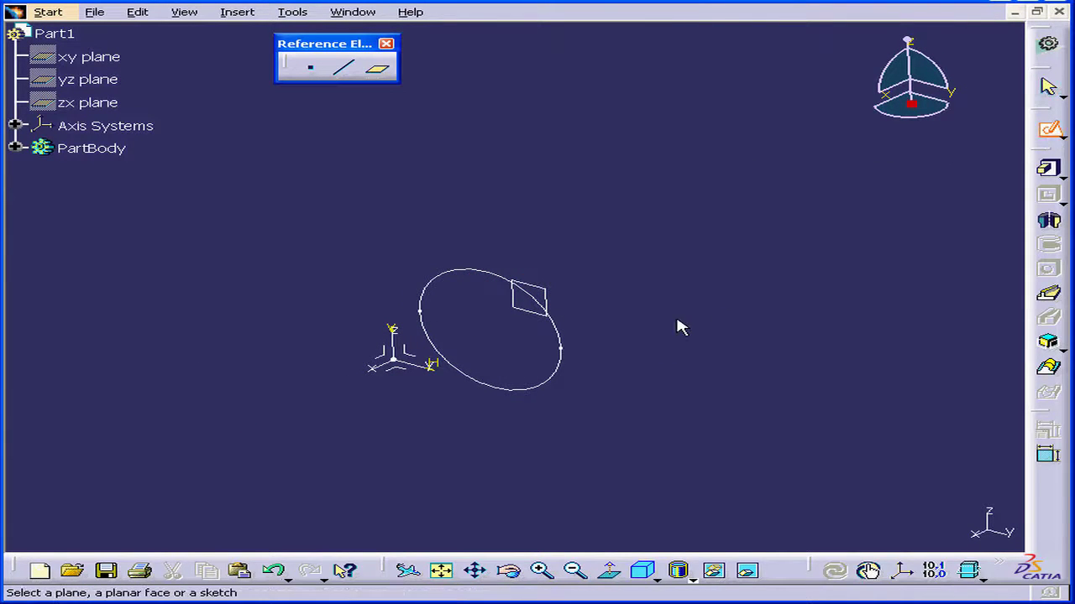
pyautogui.click(547, 295)
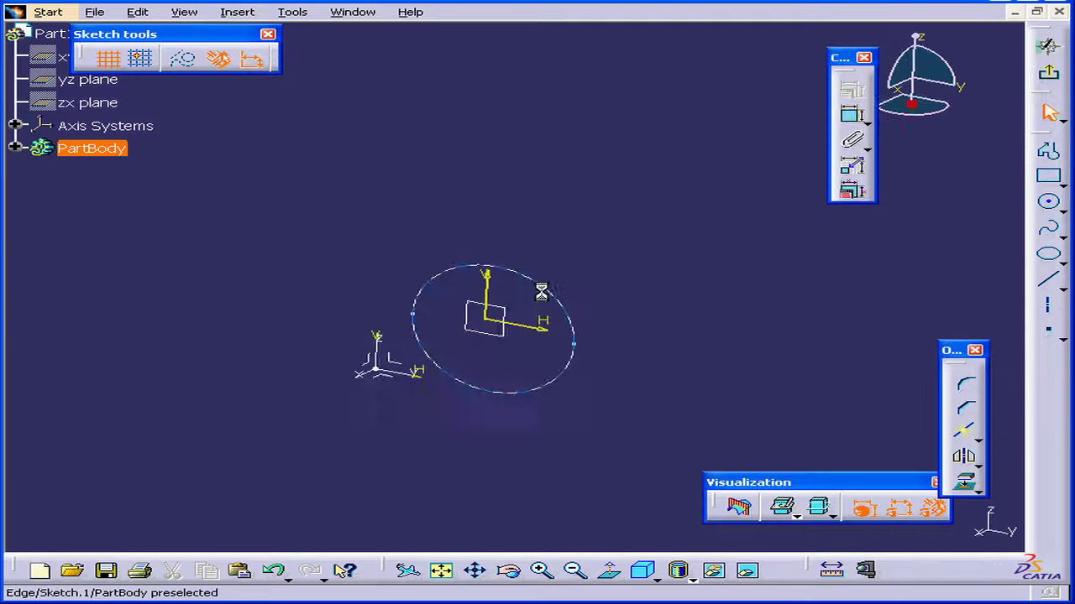
pyautogui.moveTo(602, 302)
pyautogui.mouseDown(button='middle')
pyautogui.moveTo(478, 324)
pyautogui.moveTo(480, 261)
pyautogui.moveTo(523, 311)
pyautogui.moveTo(482, 319)
pyautogui.mouseUp(button='middle')
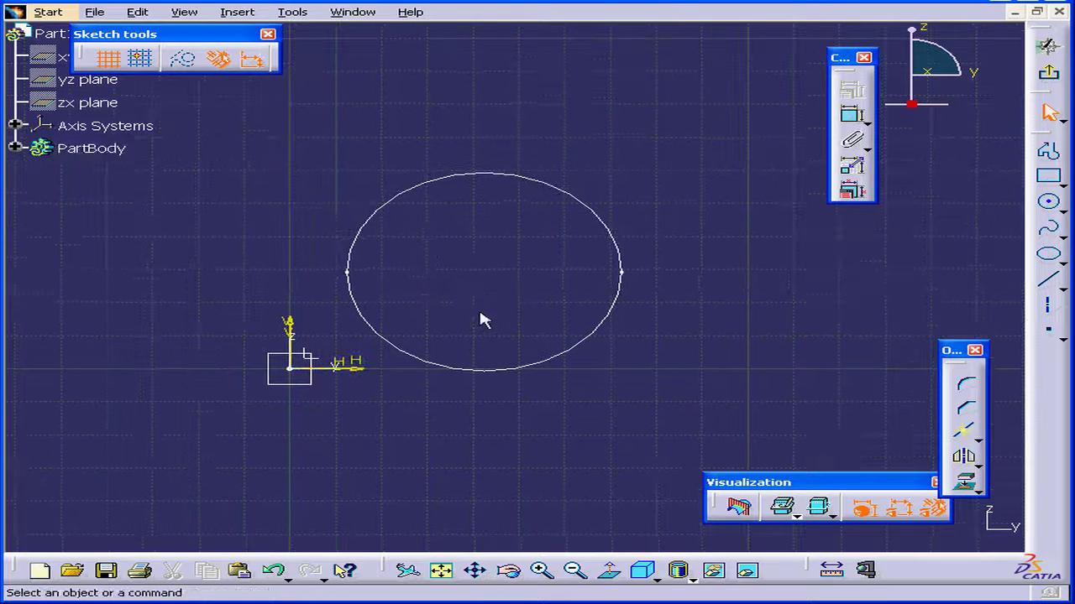
pyautogui.click(1054, 205)
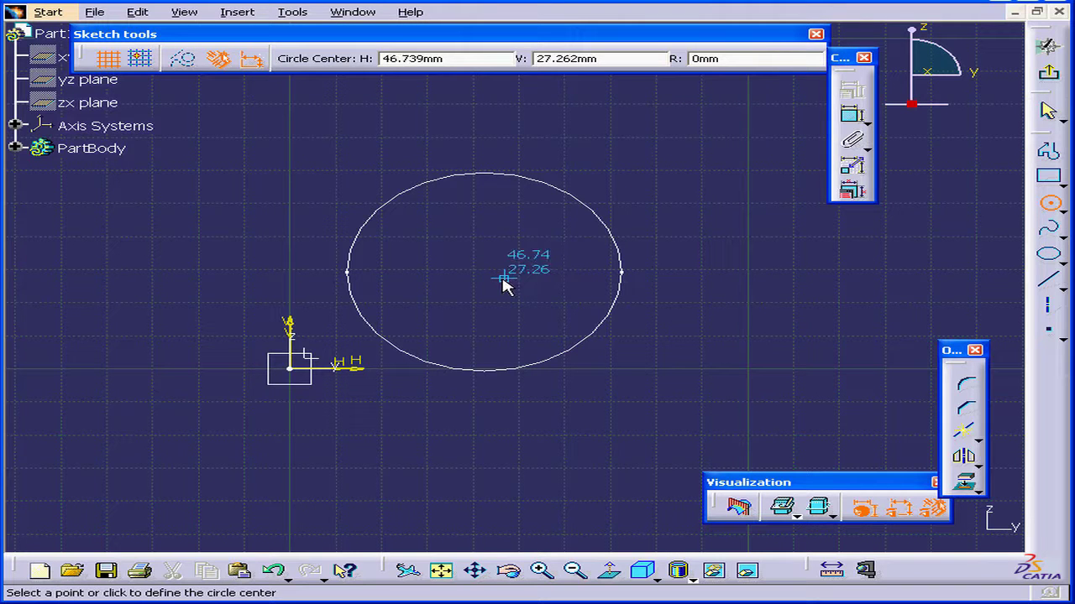
pyautogui.click(520, 226)
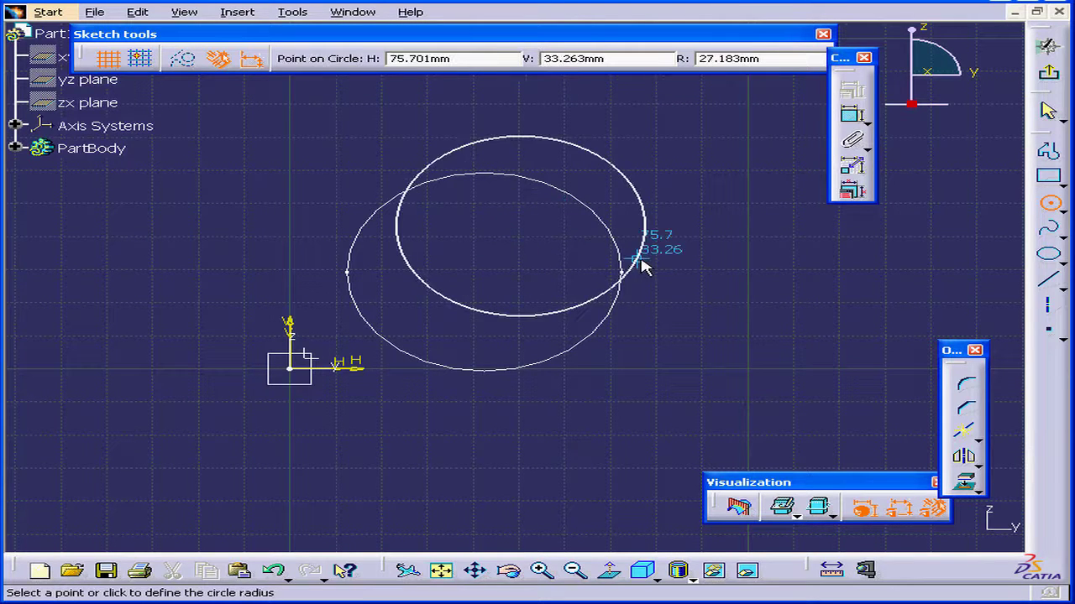
pyautogui.click(576, 244)
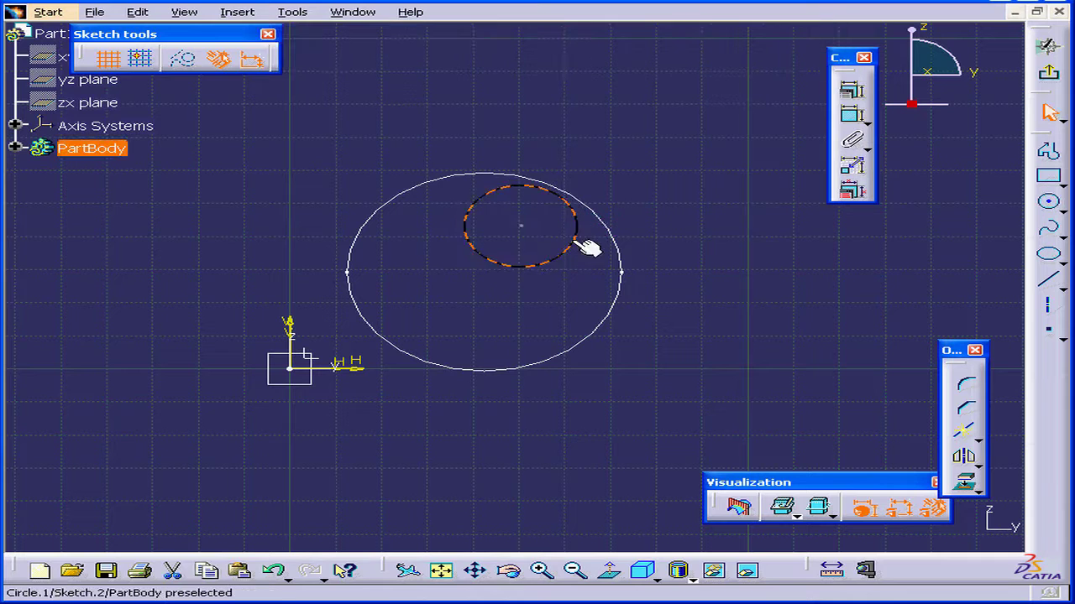
# Constrain the small circle's diameter to 25 mm and exit the sketch
pyautogui.click(852, 89)
pyautogui.click(640, 217)
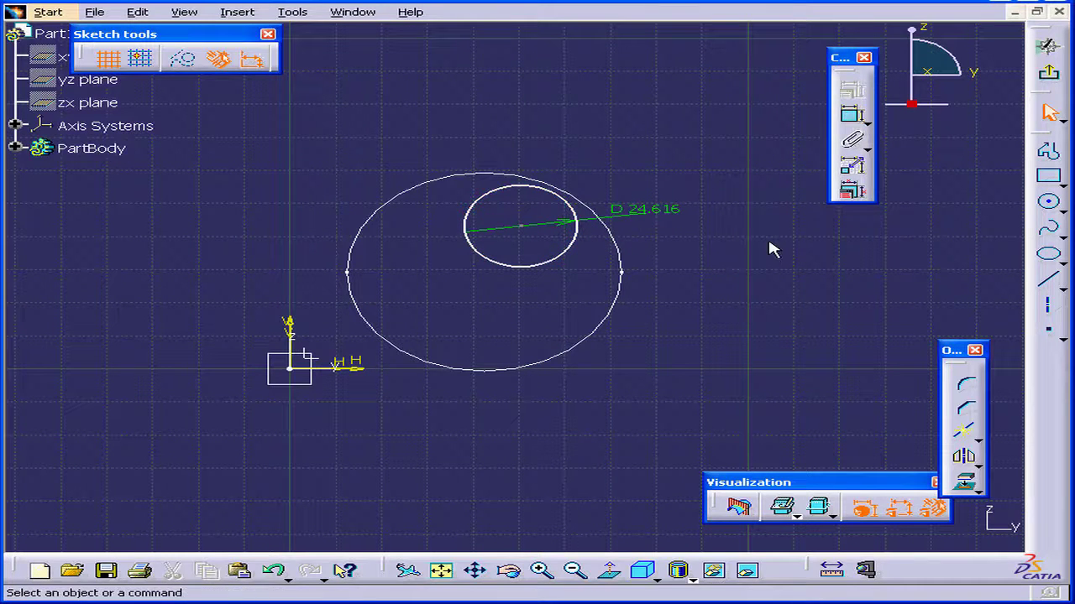
pyautogui.doubleClick(672, 210)
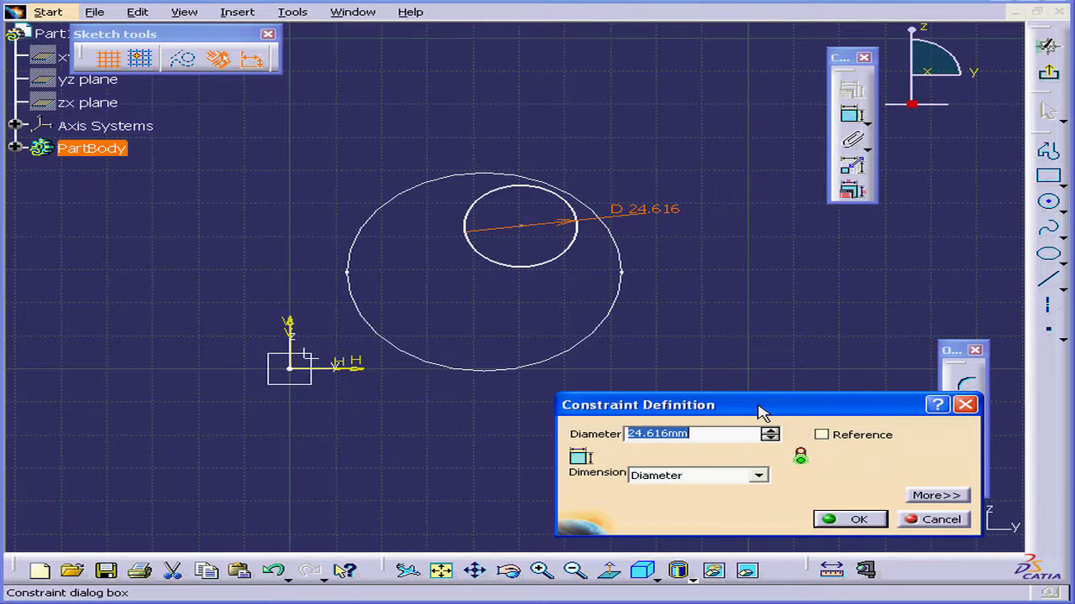
pyautogui.write('25')
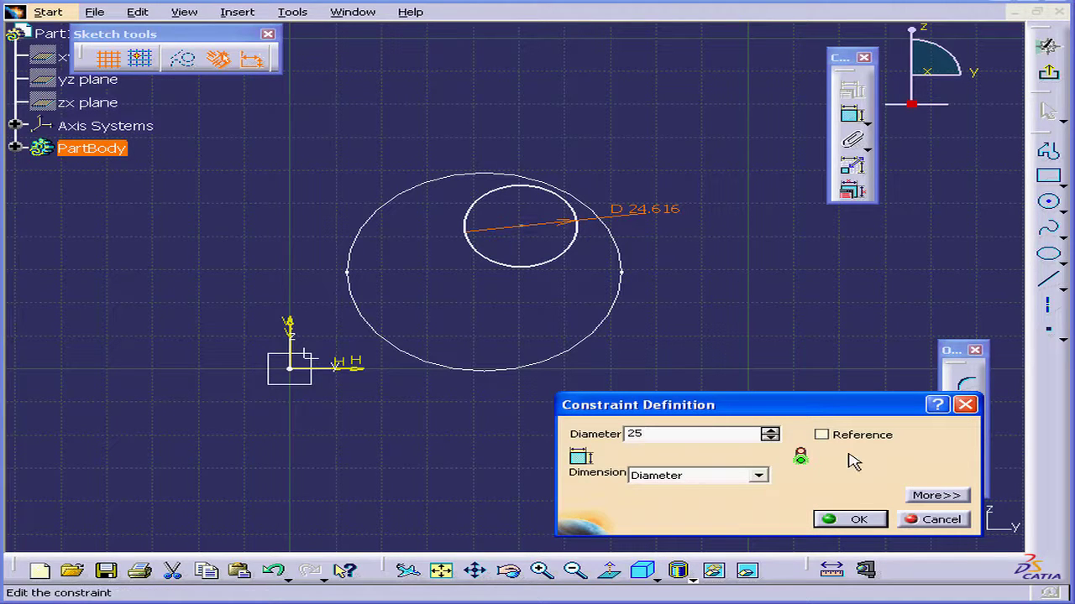
pyautogui.click(846, 519)
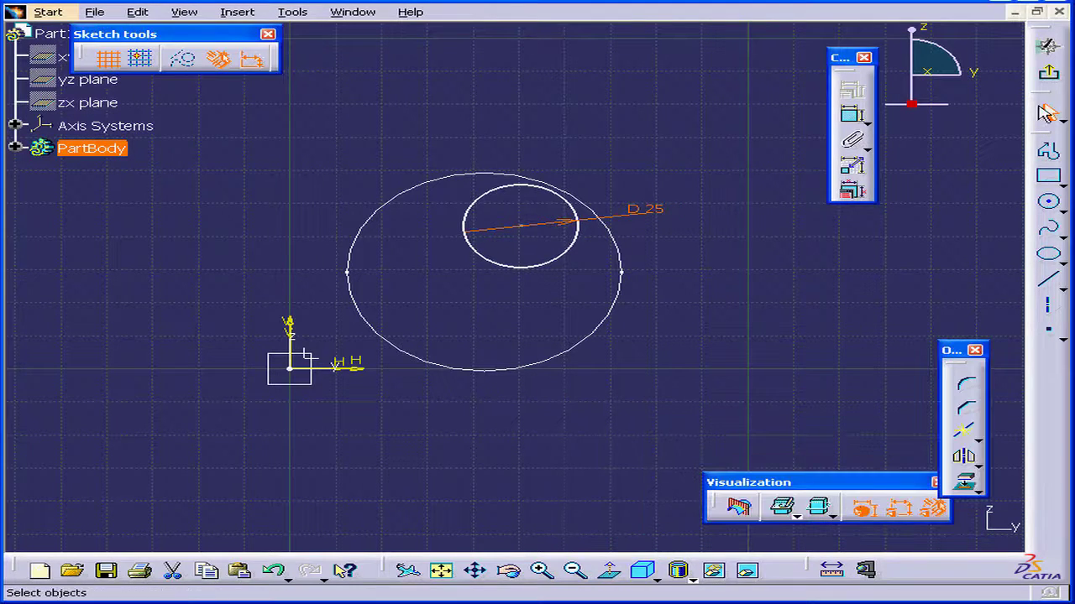
pyautogui.click(1048, 46)
pyautogui.moveTo(544, 302); pyautogui.dragTo(544, 261, button='middle')
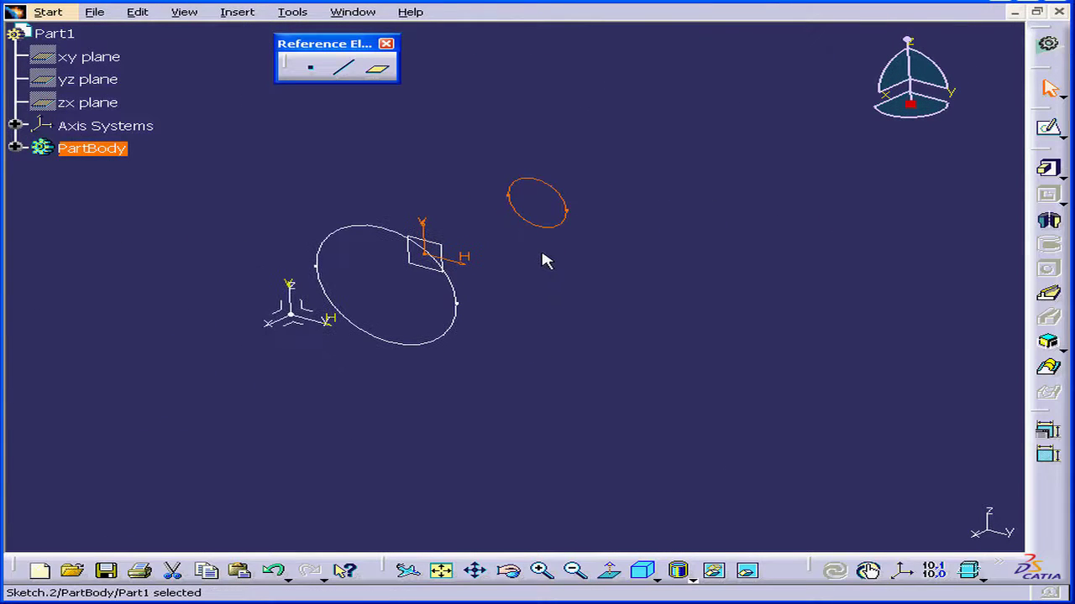
pyautogui.click(663, 279)
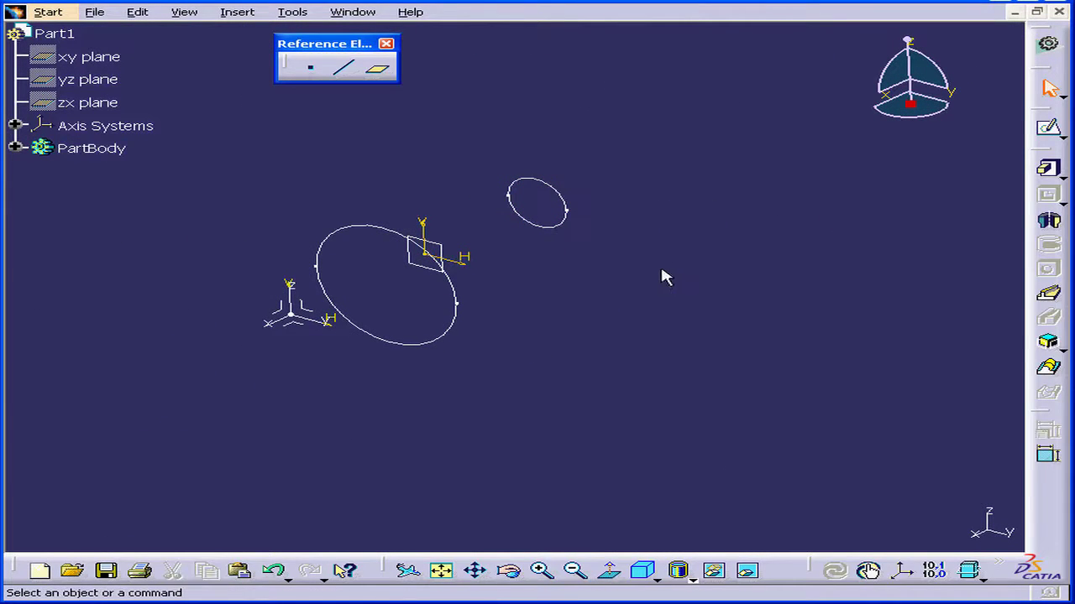
# Create a multi-sections solid from the large circle to the small circle, previewing it before accepting
pyautogui.click(1050, 370)
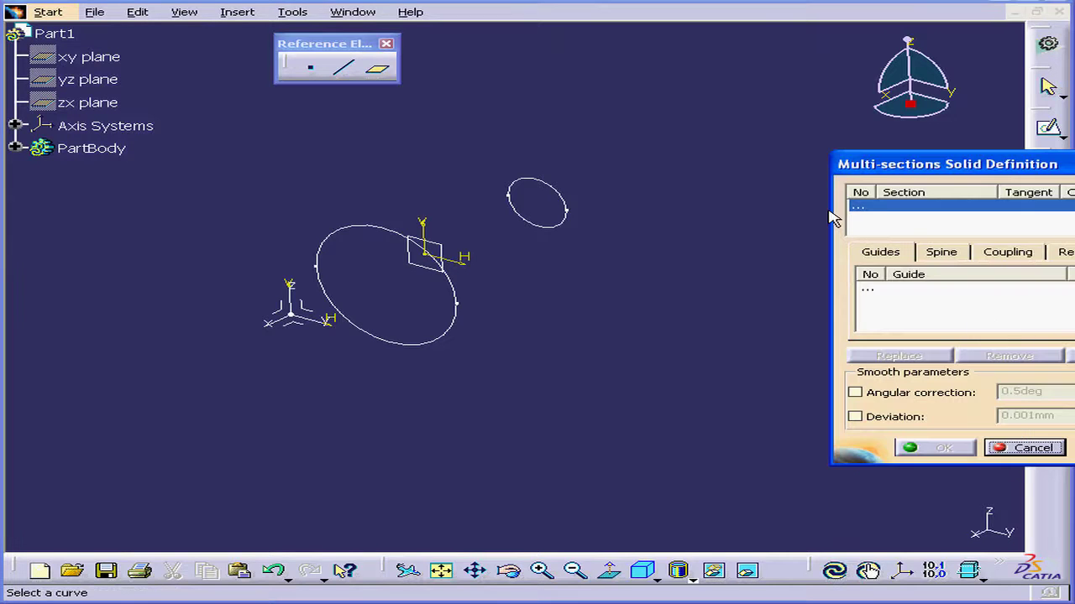
pyautogui.moveTo(921, 164); pyautogui.dragTo(813, 67)
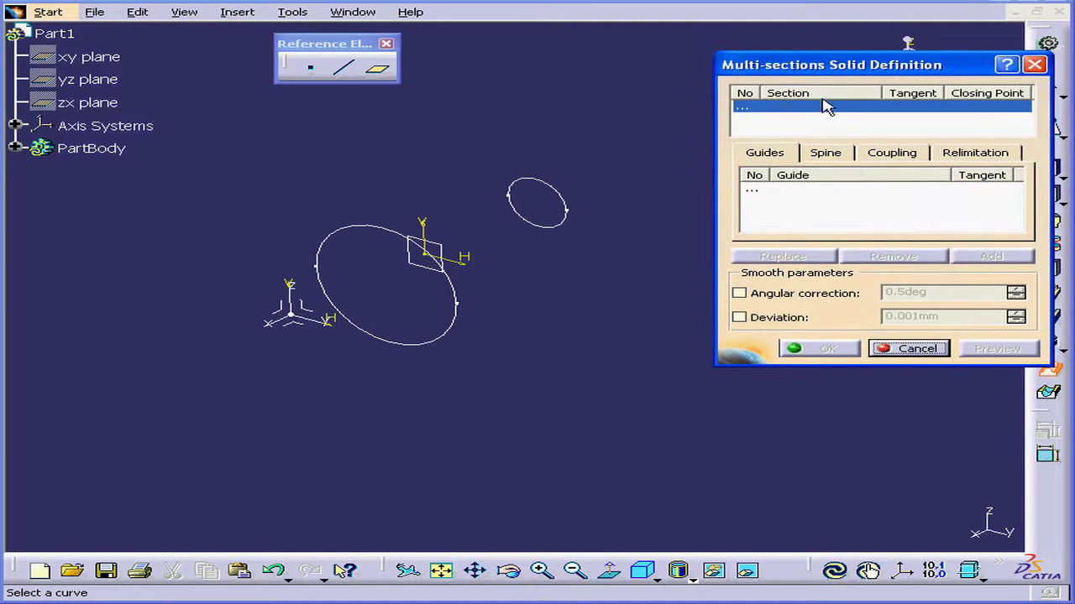
pyautogui.click(455, 302)
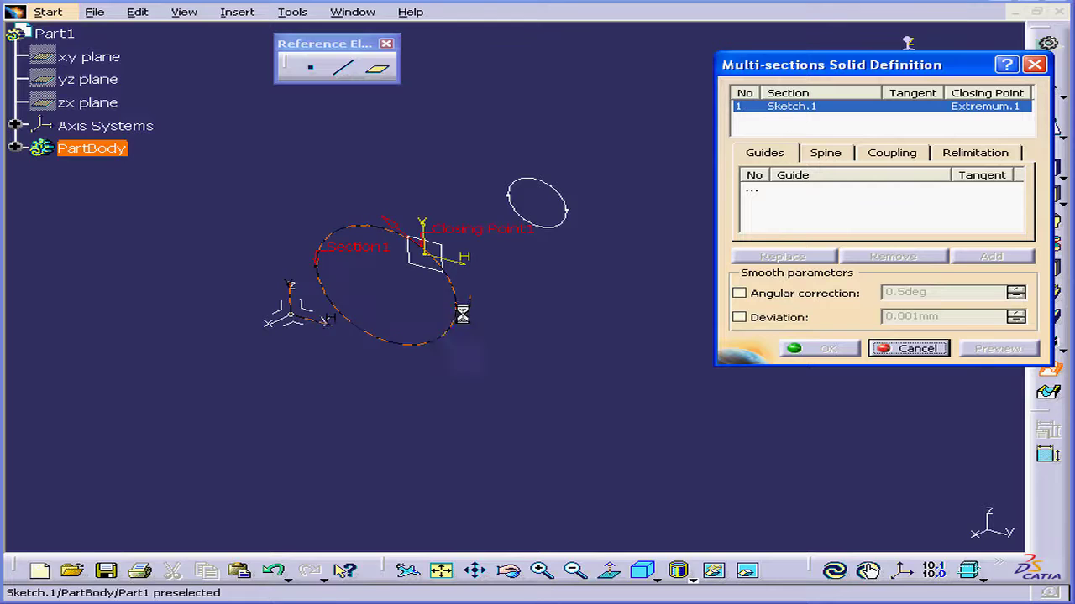
pyautogui.click(563, 221)
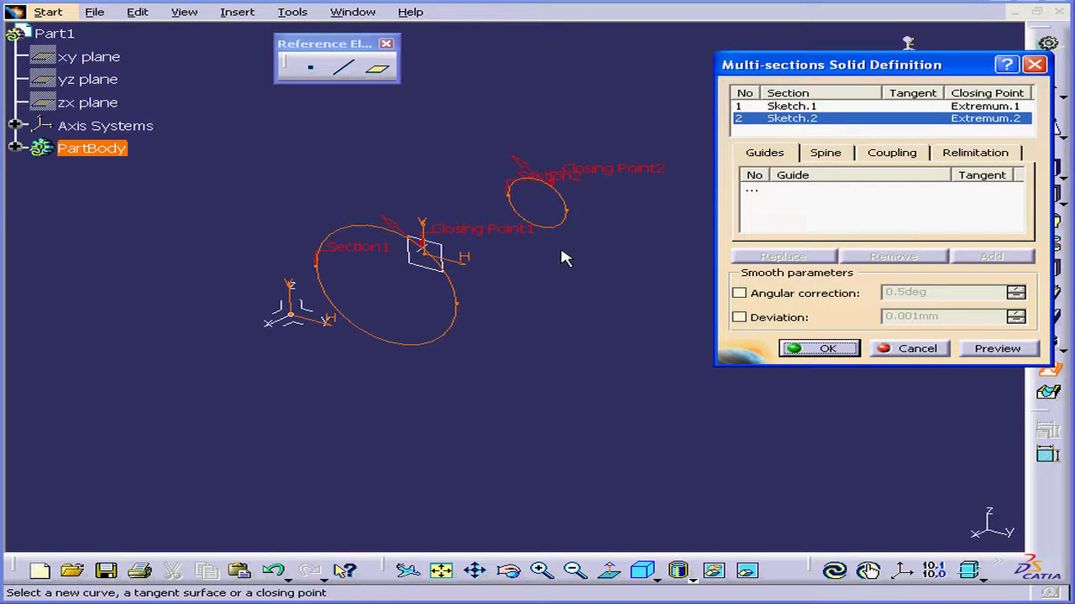
pyautogui.click(518, 168)
pyautogui.click(578, 203)
pyautogui.click(999, 349)
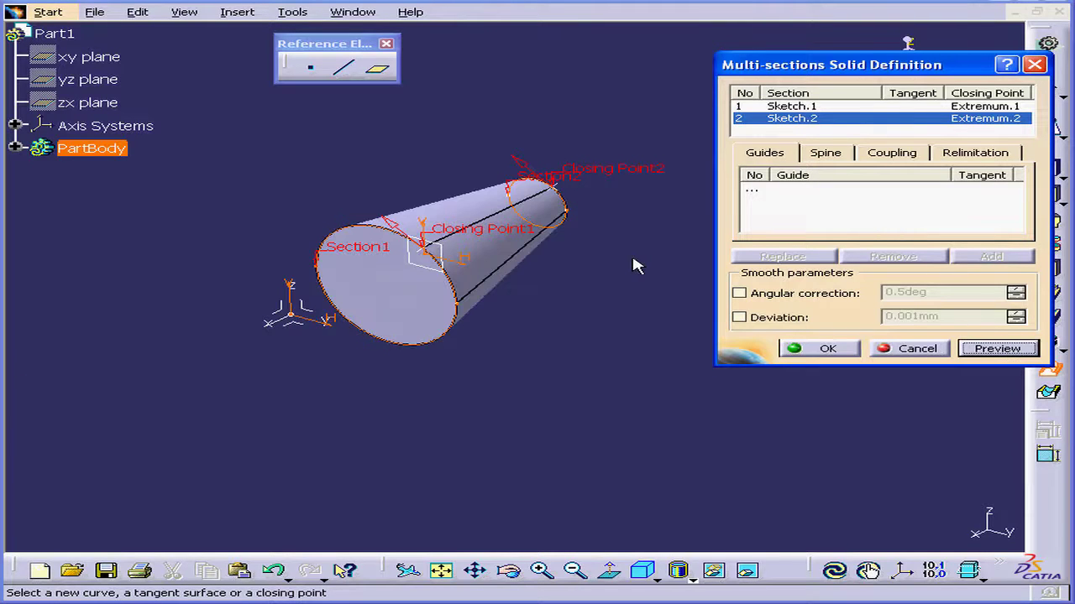
pyautogui.click(827, 350)
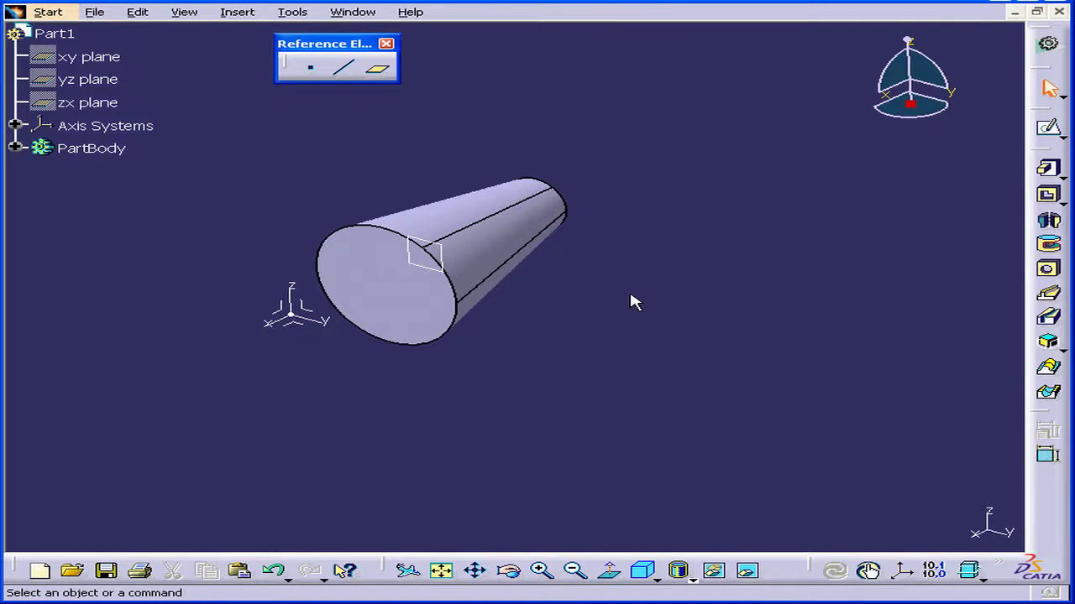
# Sketch a three-point spline on the XY plane, curving just outside the solid's slanted edge from the small end to the large end, and exit the sketch
pyautogui.click(1048, 128)
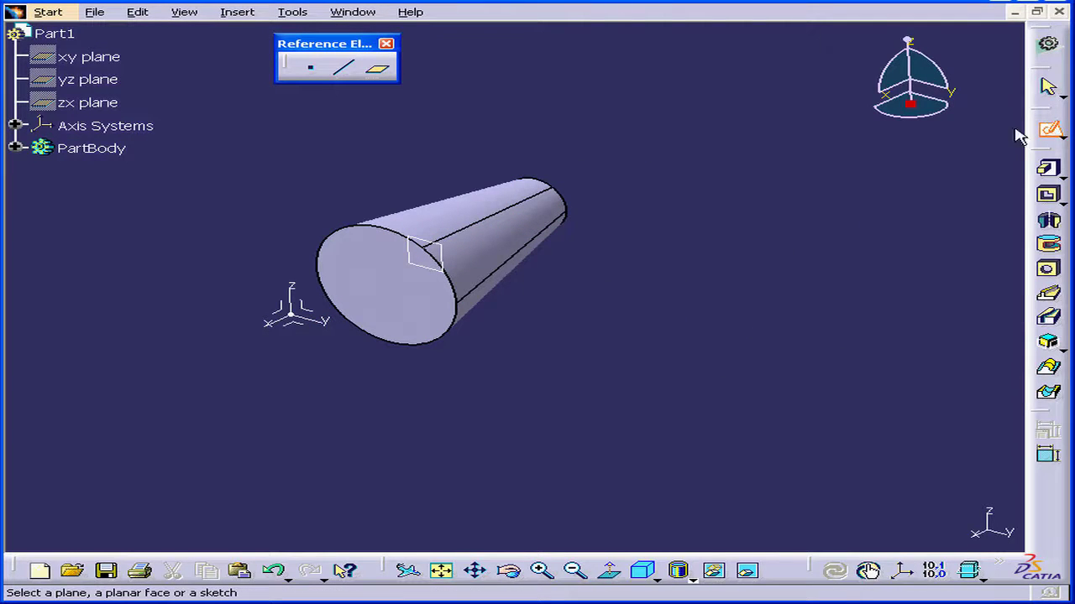
pyautogui.click(304, 329)
pyautogui.moveTo(605, 282)
pyautogui.mouseDown(button='middle')
pyautogui.moveTo(596, 302)
pyautogui.moveTo(559, 277)
pyautogui.mouseUp(button='middle')
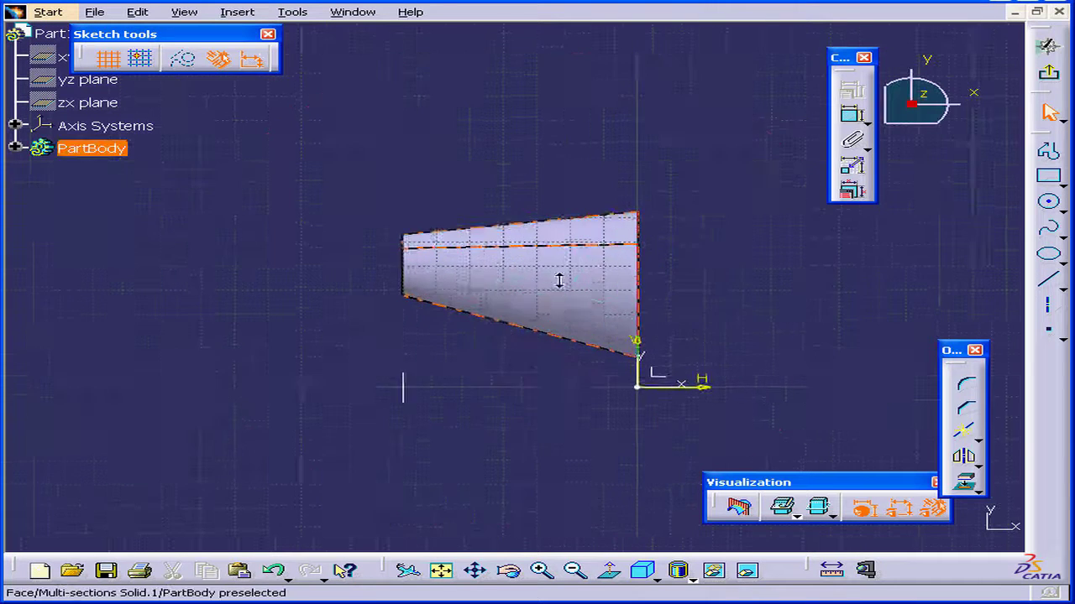
pyautogui.scroll(1, 559, 278)
pyautogui.middleClick(578, 291)
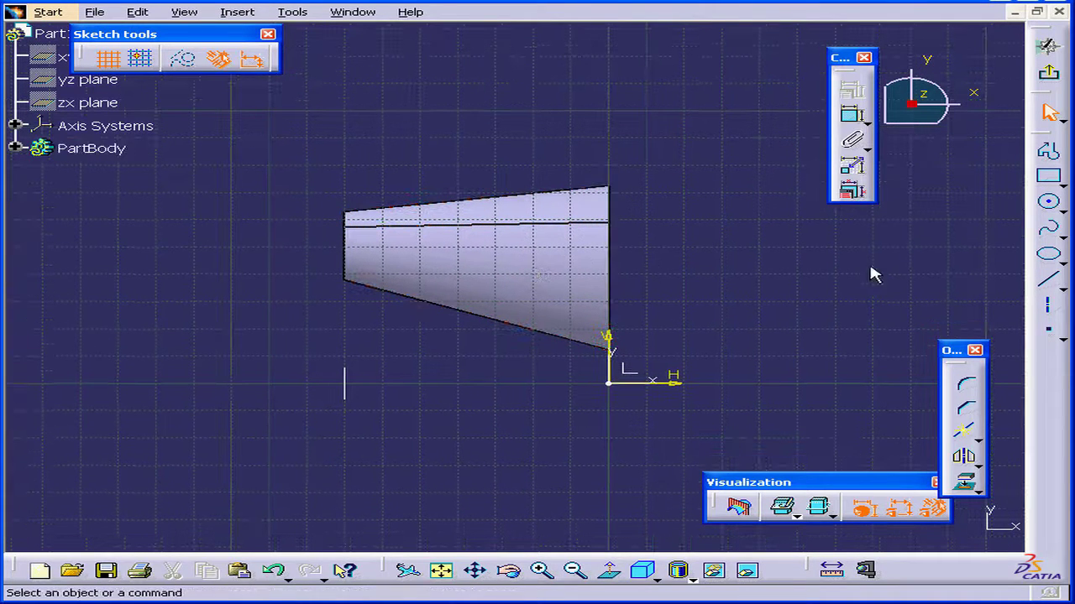
pyautogui.click(1050, 235)
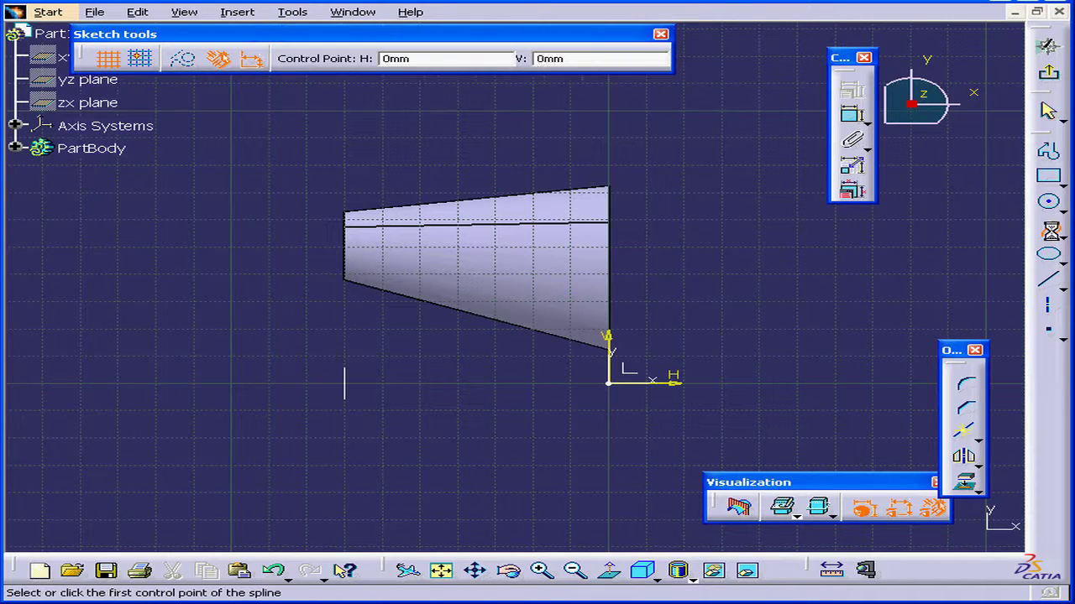
pyautogui.click(351, 312)
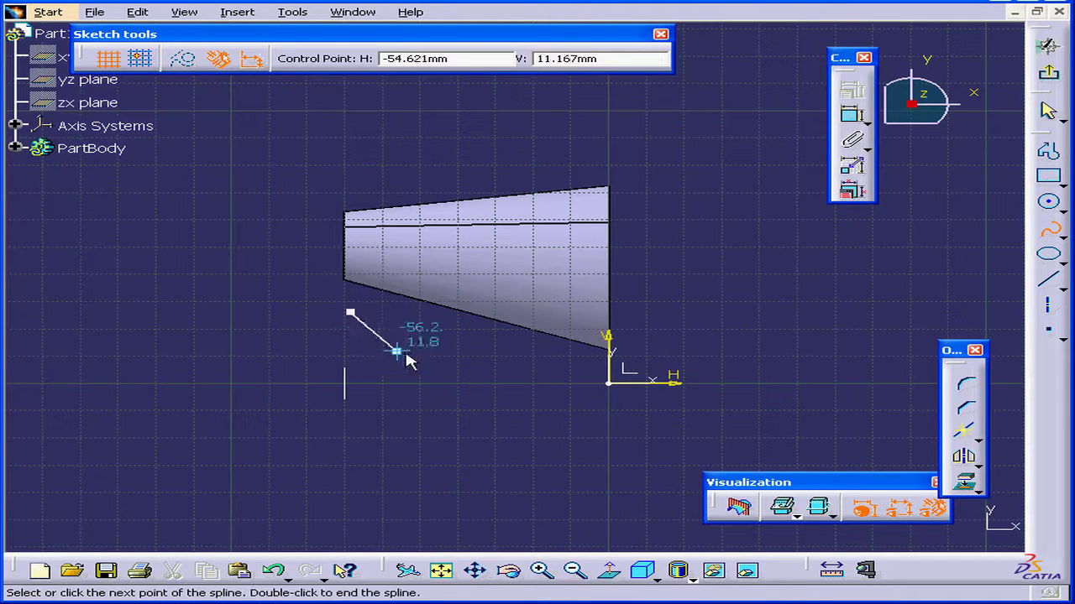
pyautogui.click(459, 363)
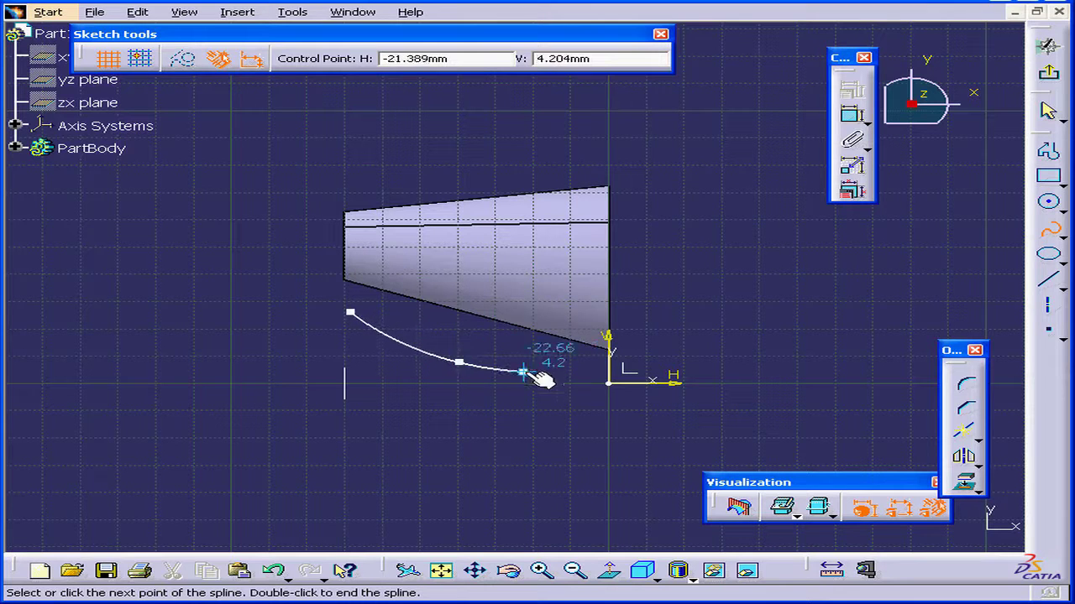
pyautogui.click(597, 363)
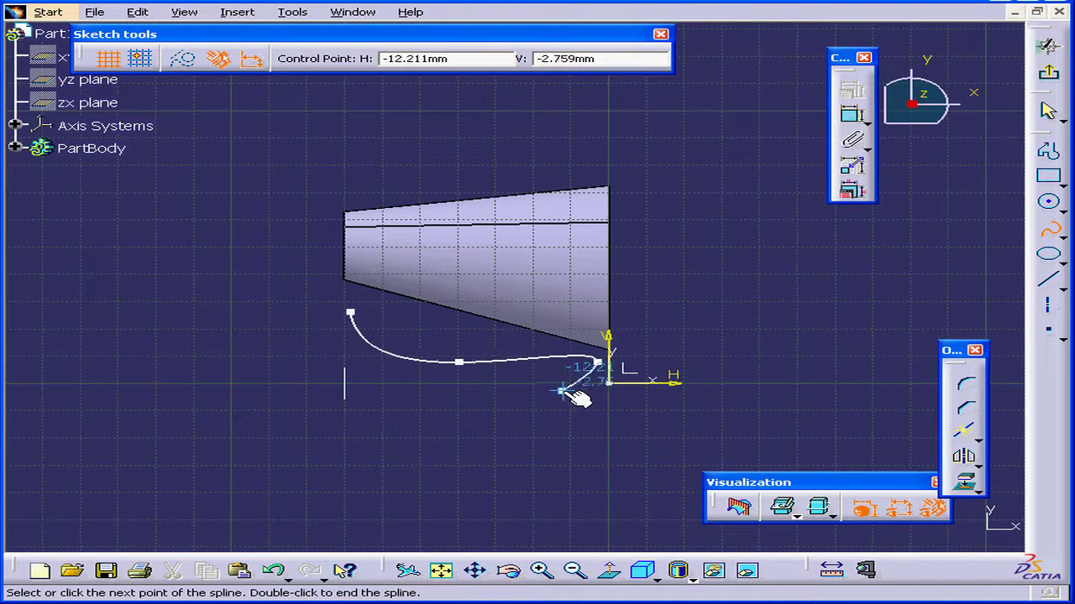
pyautogui.press('Escape')
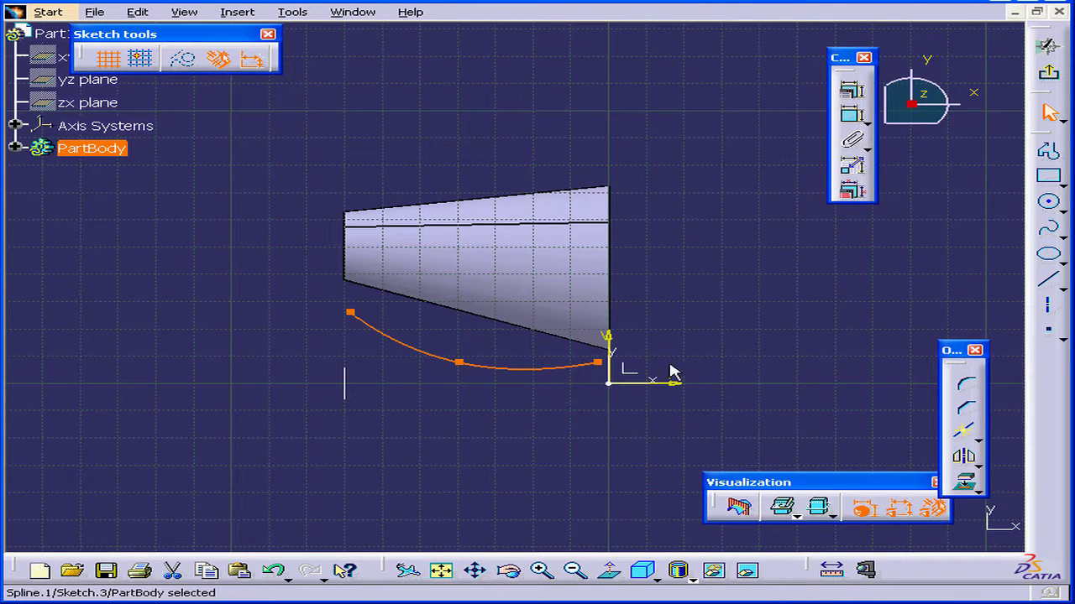
pyautogui.click(1051, 77)
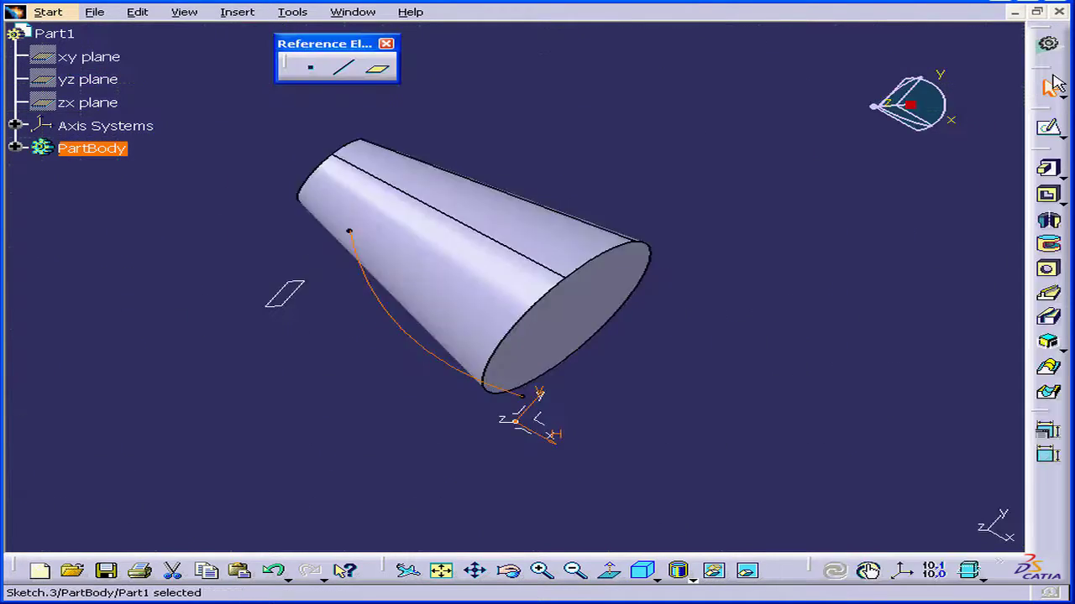
# Delete Multi-sections Solid.1 from the part body without deleting its aggregated elements
pyautogui.click(15, 148)
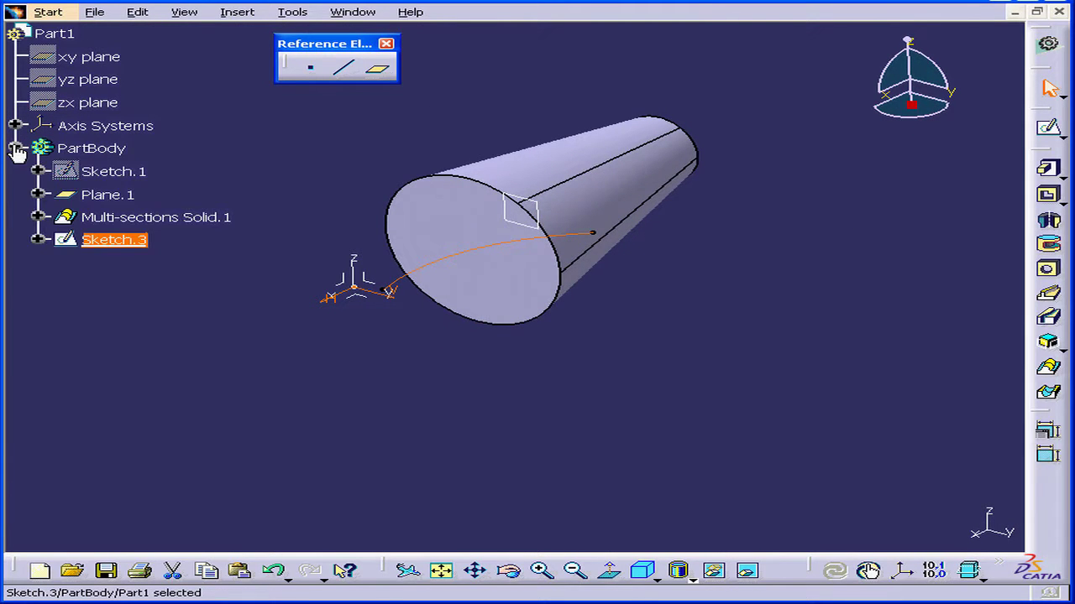
pyautogui.rightClick(115, 220)
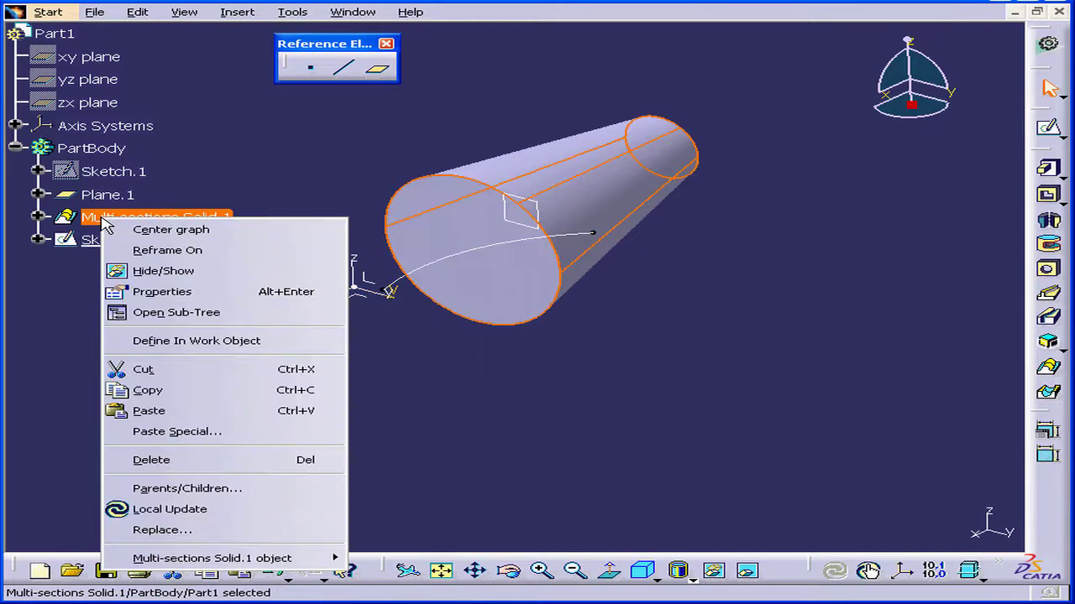
pyautogui.click(220, 464)
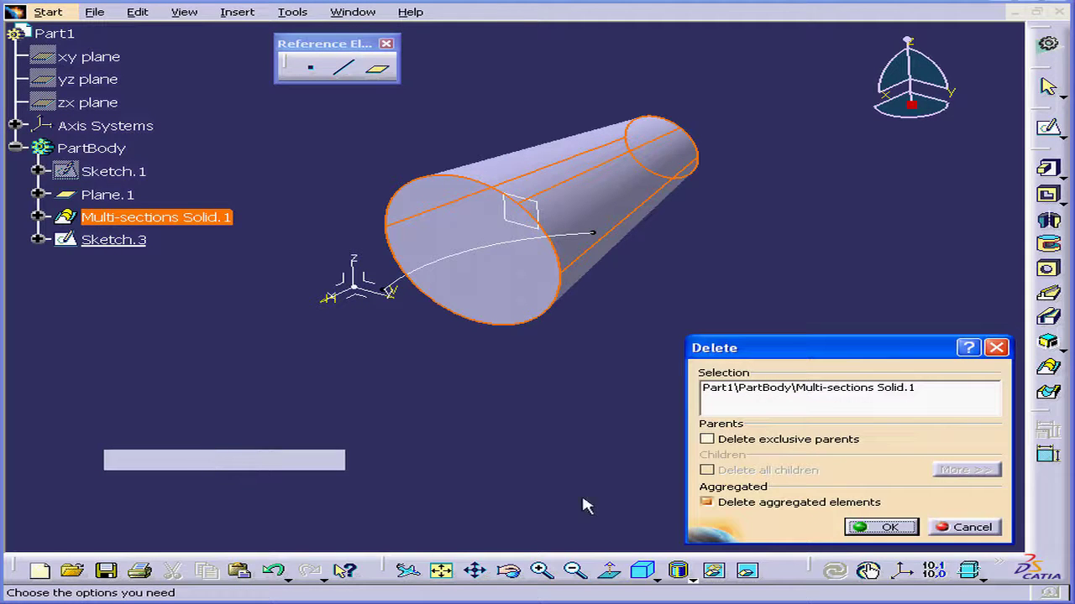
pyautogui.click(706, 502)
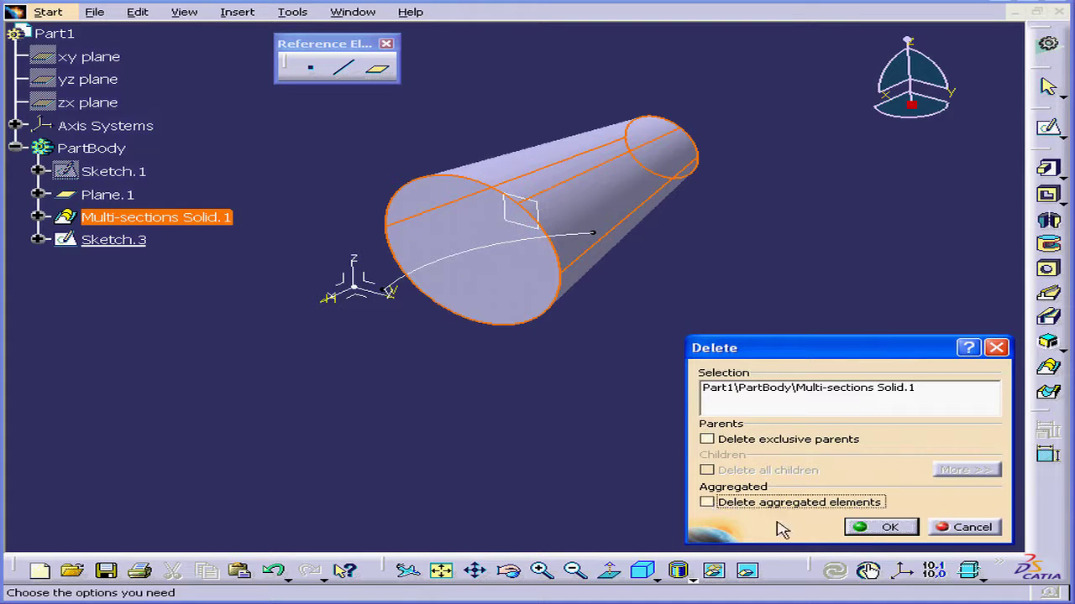
pyautogui.click(897, 534)
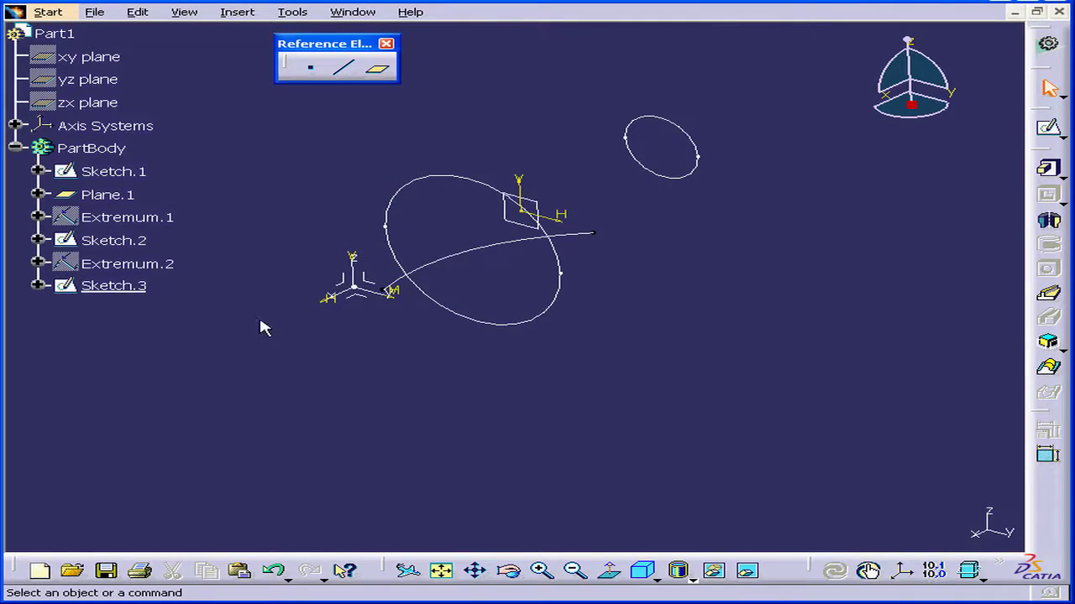
# Start a new multi-sections solid with the small circle as first section and the large circle as second, and preview it
pyautogui.moveTo(606, 292); pyautogui.dragTo(525, 302, button='middle')
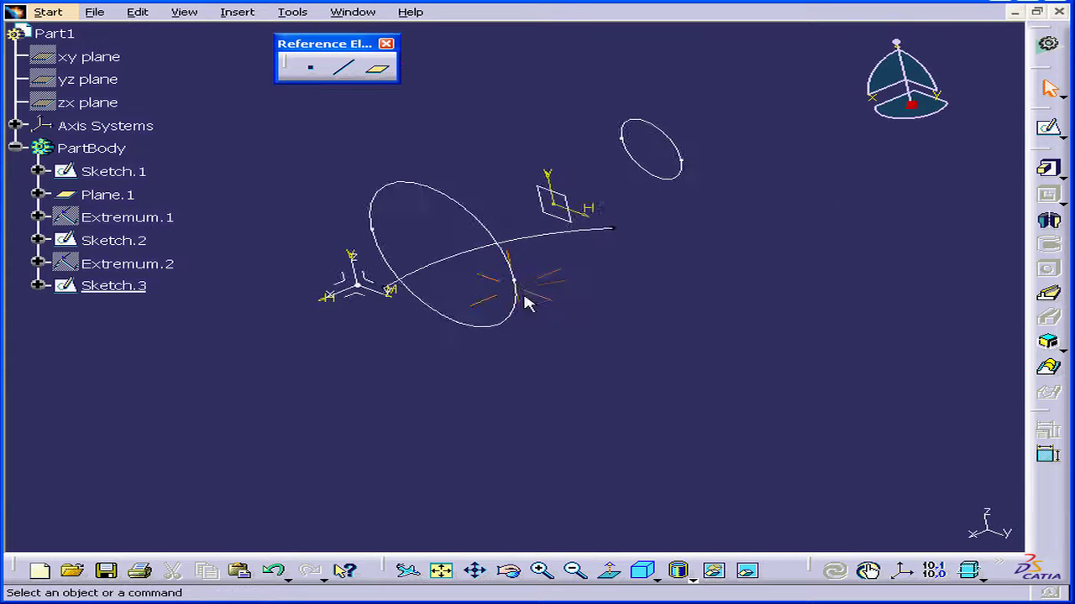
pyautogui.click(1051, 371)
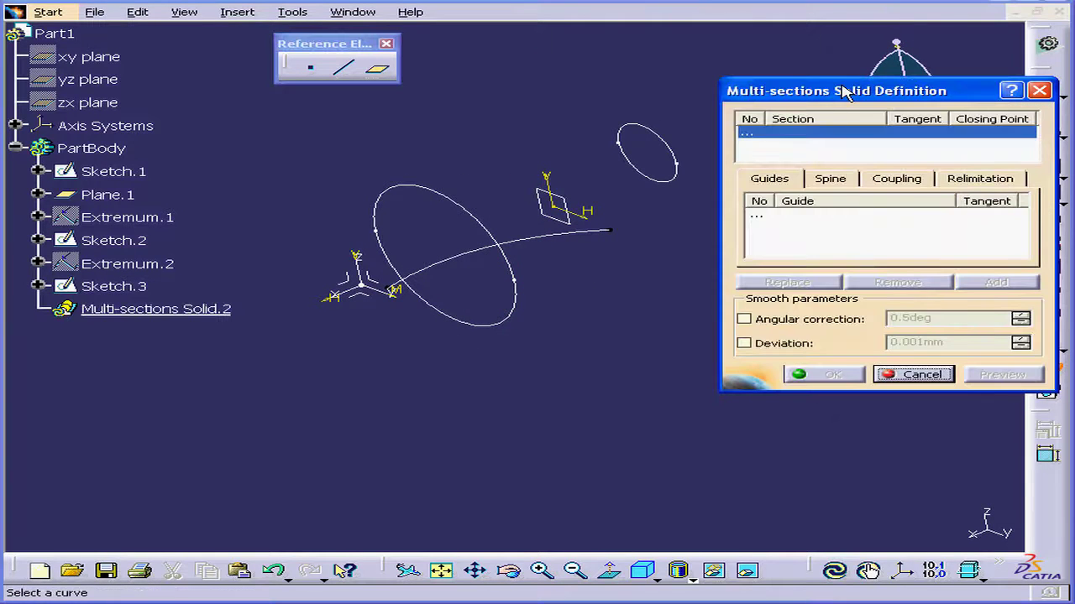
pyautogui.moveTo(840, 86); pyautogui.dragTo(835, 68)
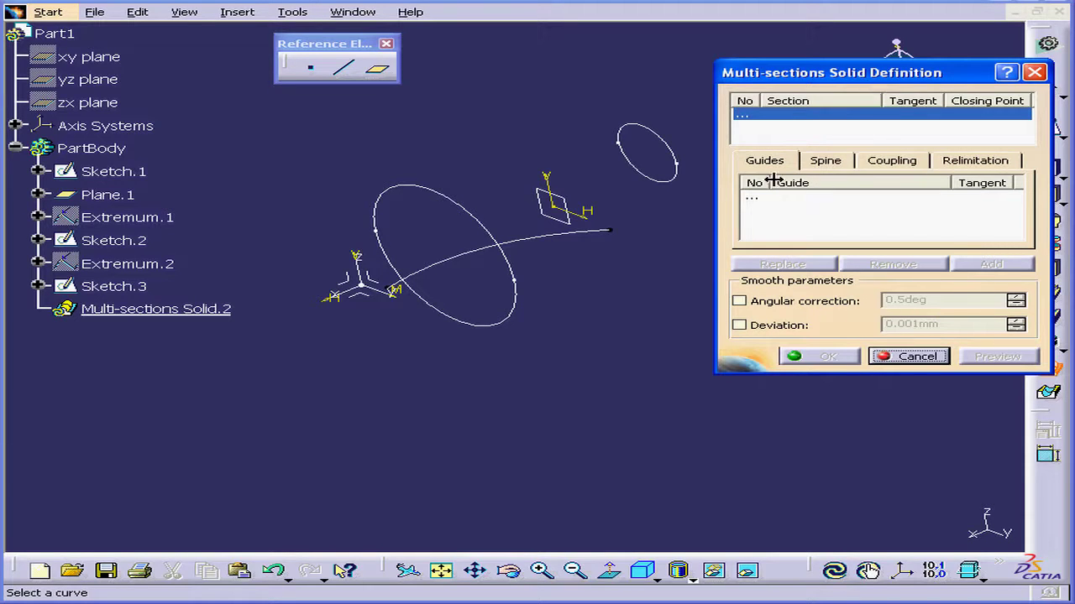
pyautogui.click(676, 163)
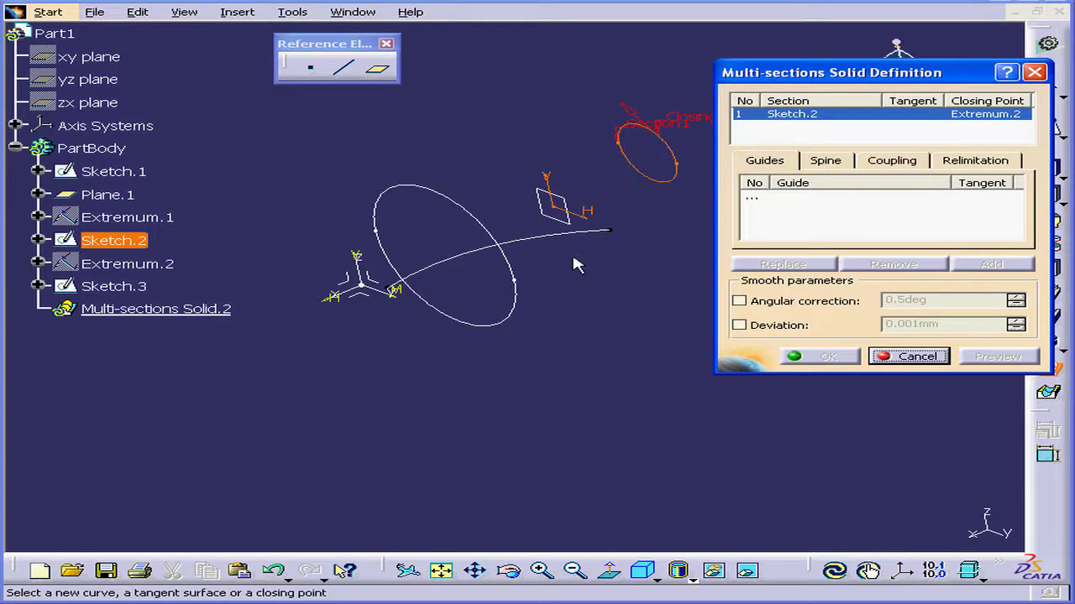
pyautogui.click(514, 278)
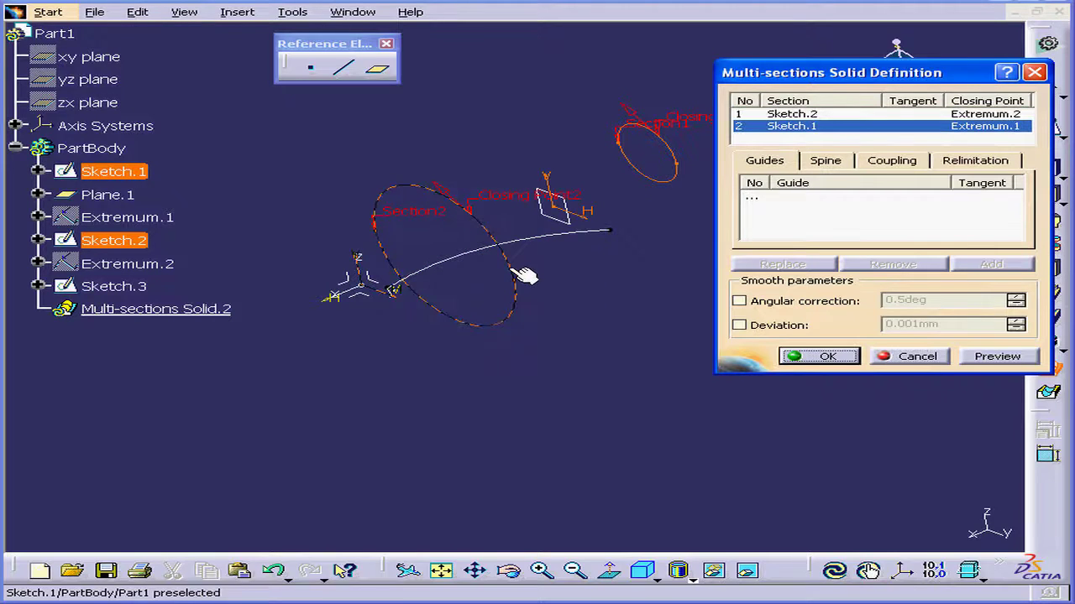
pyautogui.click(827, 162)
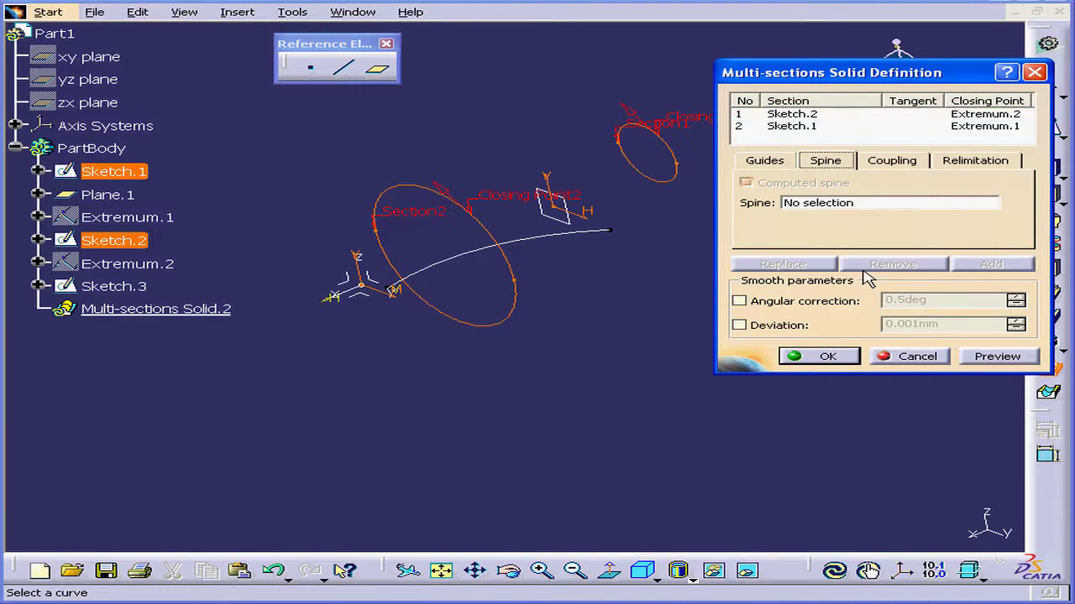
pyautogui.click(1023, 362)
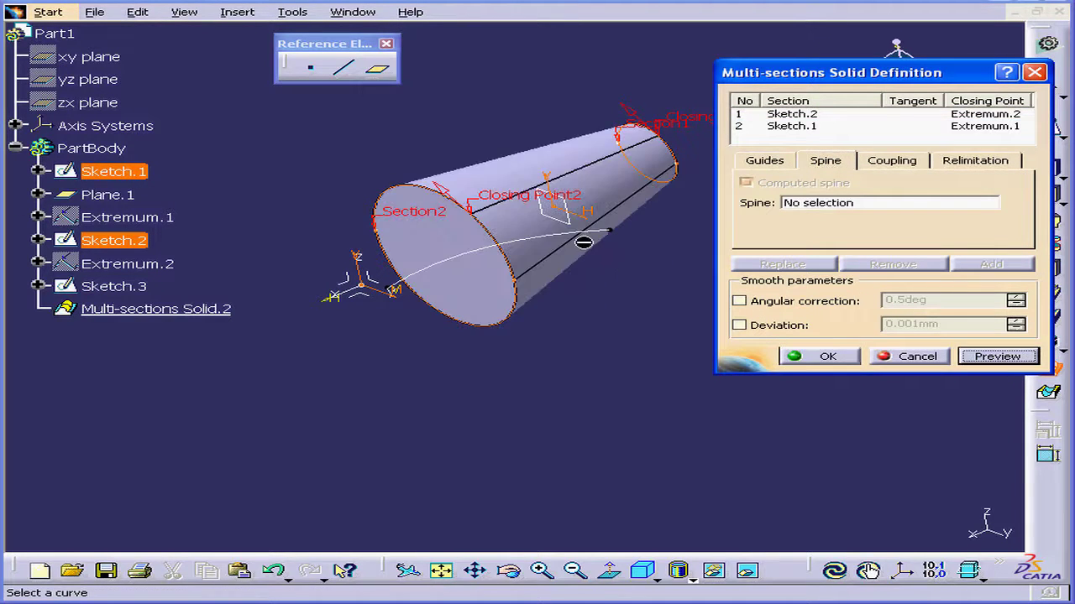
# Assign the spline sketch as the solid's spine, preview the shape, and create the solid
pyautogui.moveTo(584, 243); pyautogui.dragTo(633, 277, button='middle')
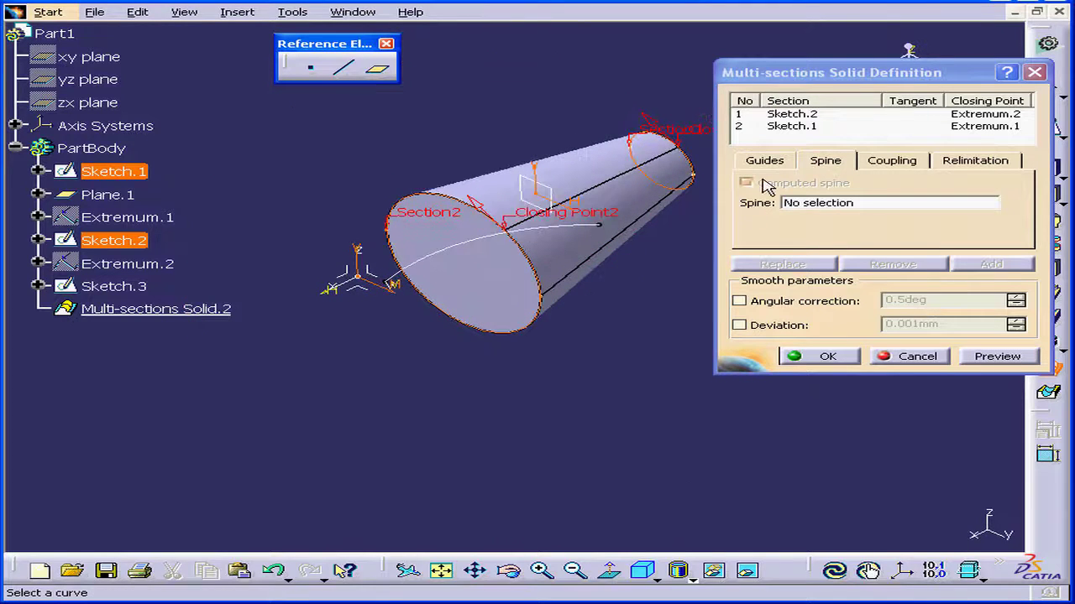
pyautogui.click(833, 229)
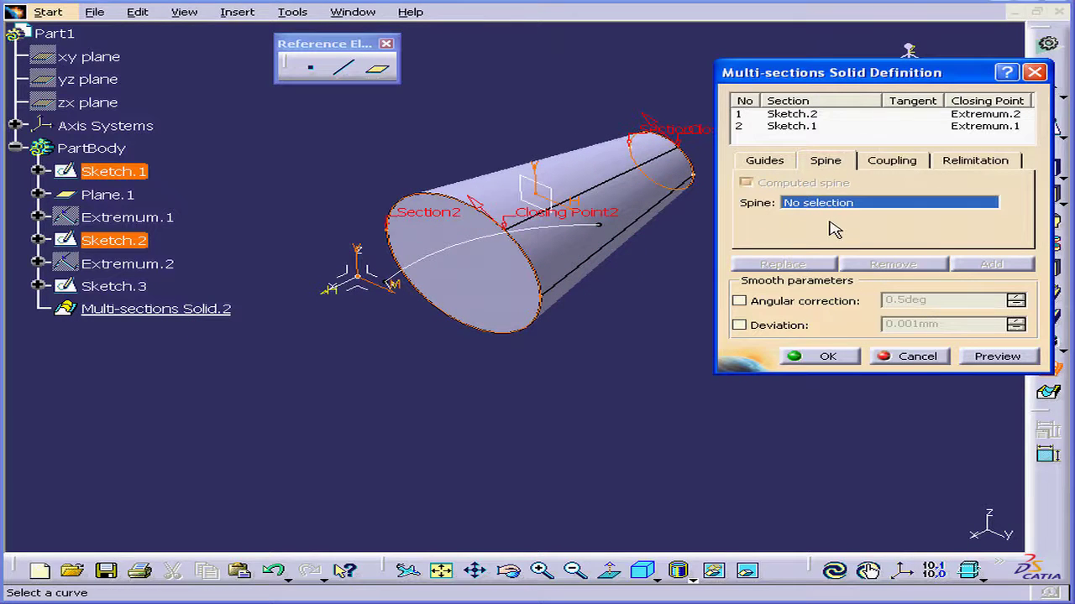
pyautogui.click(459, 247)
pyautogui.click(995, 356)
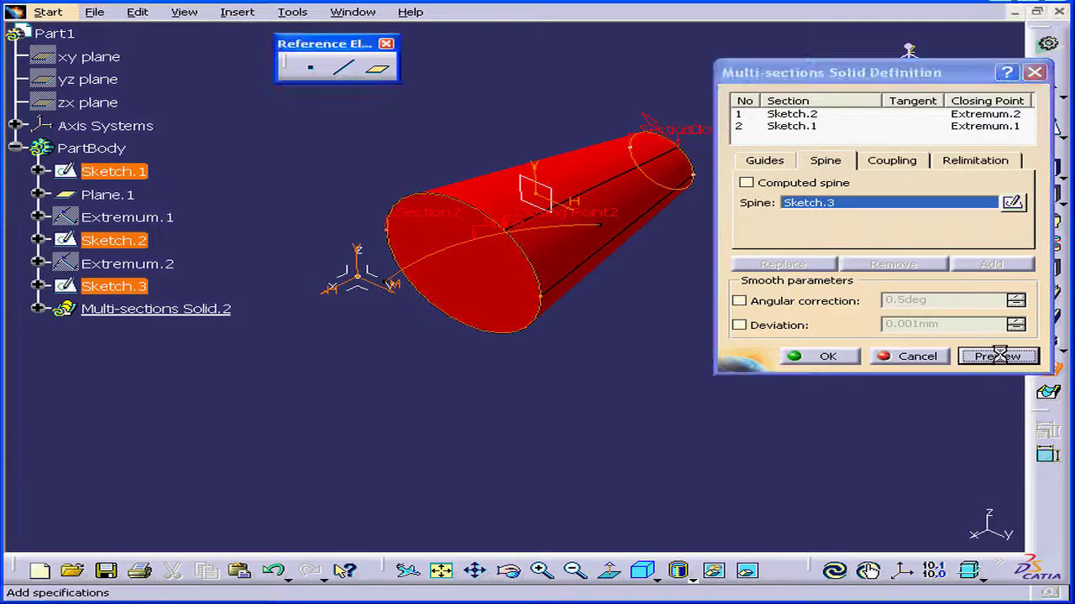
pyautogui.moveTo(568, 222); pyautogui.dragTo(574, 252, button='middle')
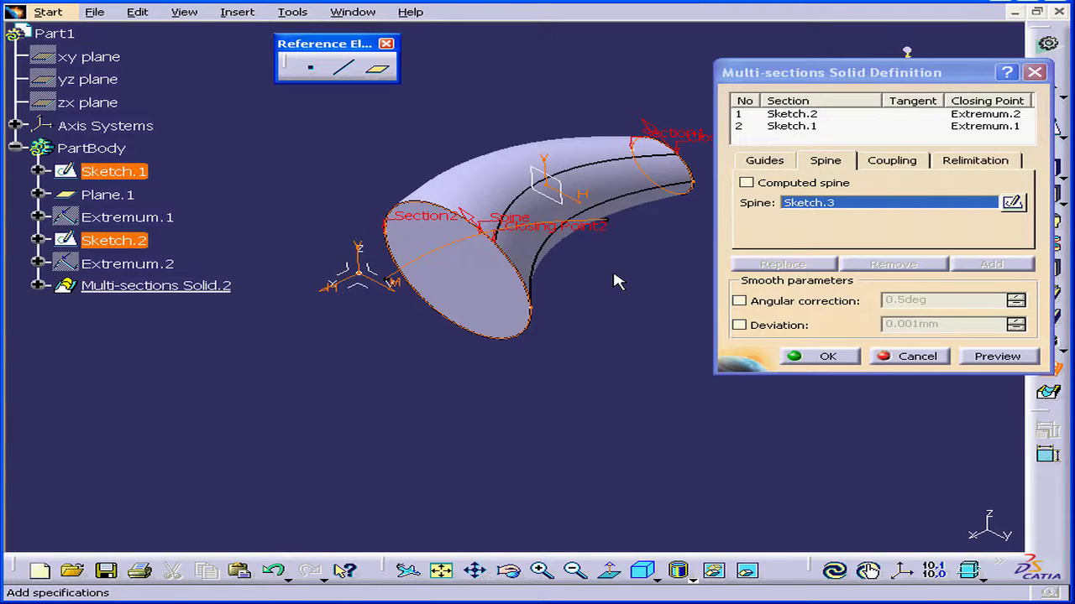
pyautogui.click(819, 357)
pyautogui.moveTo(588, 286); pyautogui.dragTo(486, 242, button='middle')
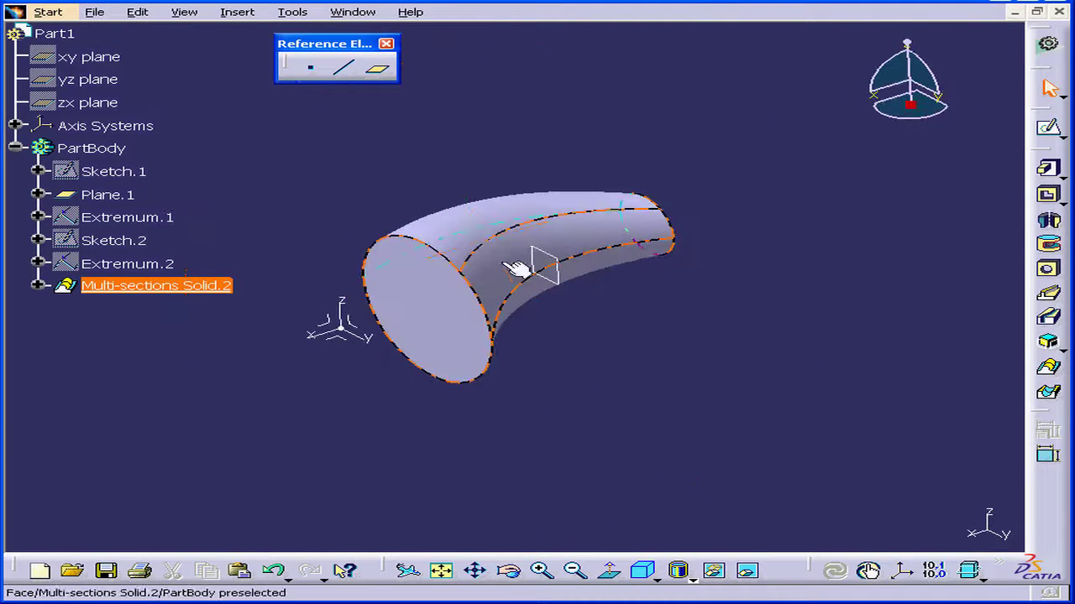
# Delete Multi-sections Solid.2 from the part body while keeping its aggregated elements
pyautogui.rightClick(135, 288)
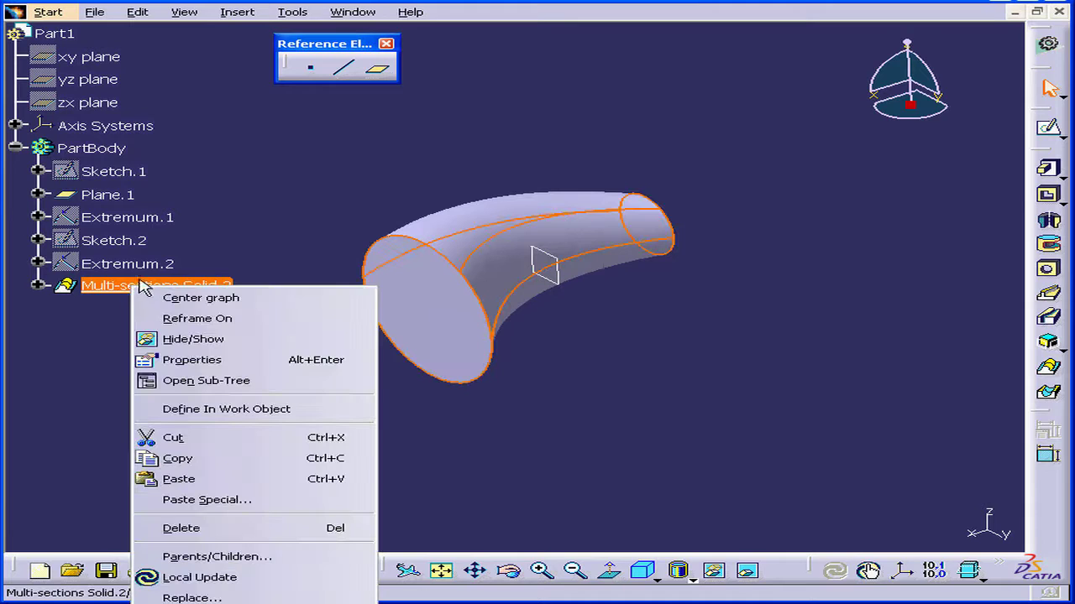
pyautogui.click(267, 528)
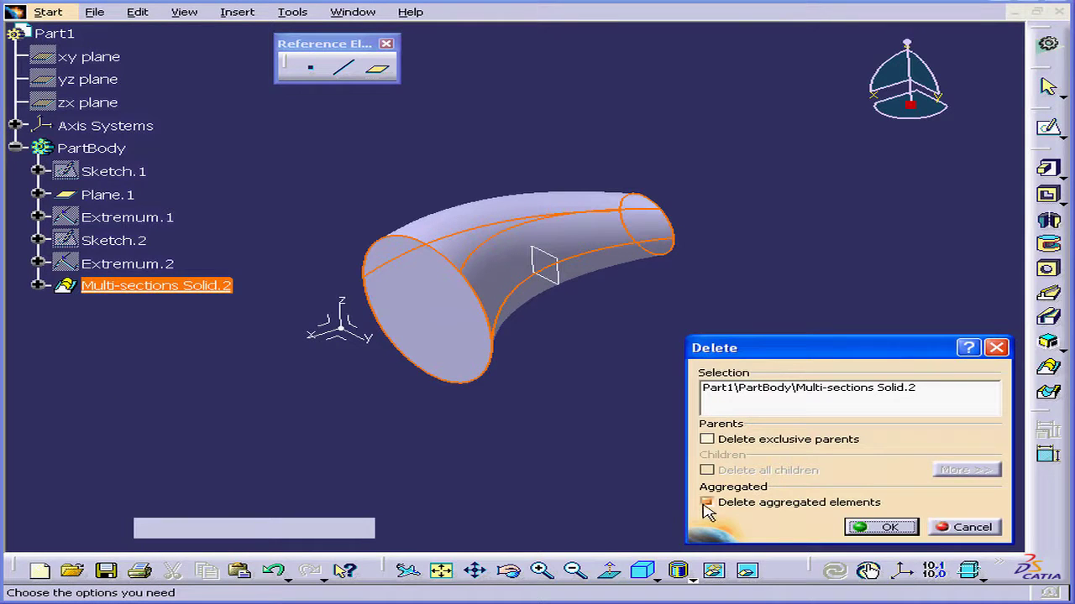
pyautogui.click(707, 503)
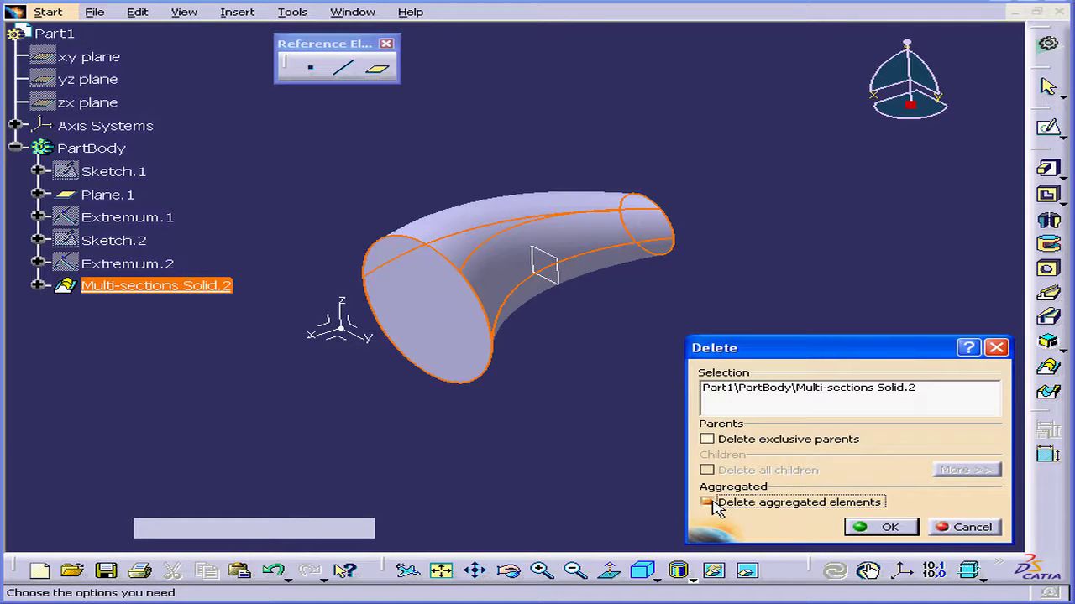
pyautogui.click(887, 530)
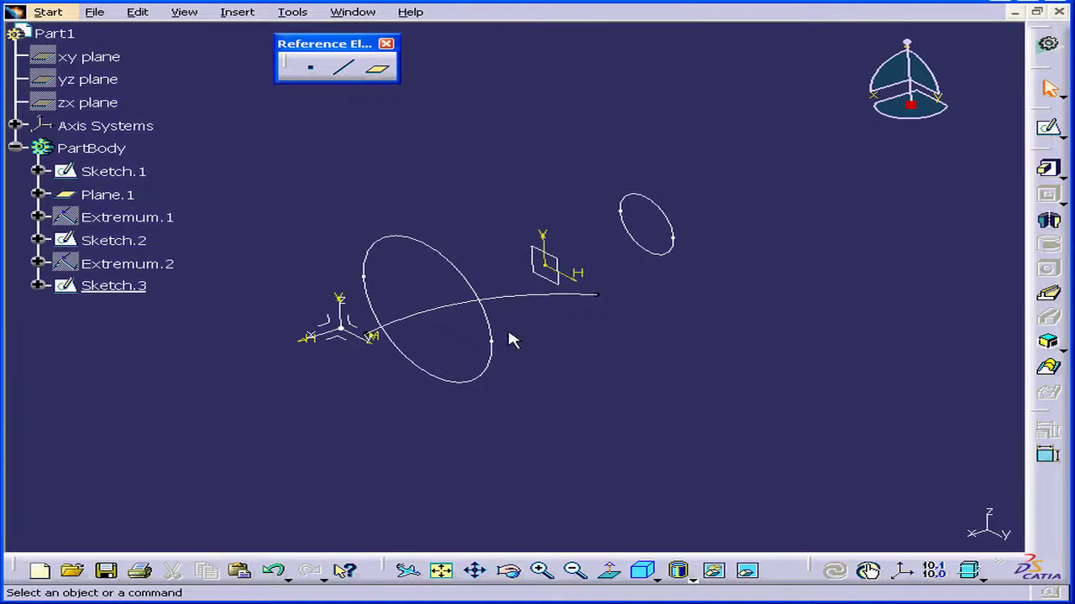
# Open Sketch.1 for editing and delete the 60 mm circle together with its diameter dimension
pyautogui.doubleClick(141, 174)
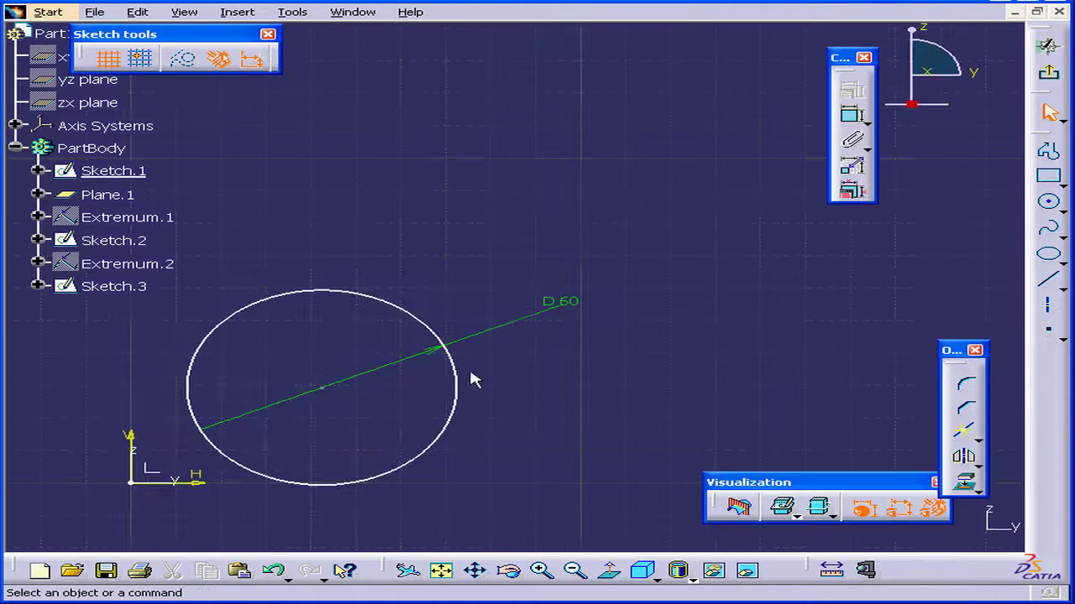
pyautogui.moveTo(473, 379)
pyautogui.mouseDown(button='middle')
pyautogui.moveTo(580, 340)
pyautogui.moveTo(631, 304)
pyautogui.mouseUp(button='middle')
pyautogui.moveTo(347, 185); pyautogui.dragTo(709, 422)
pyautogui.press('Delete')
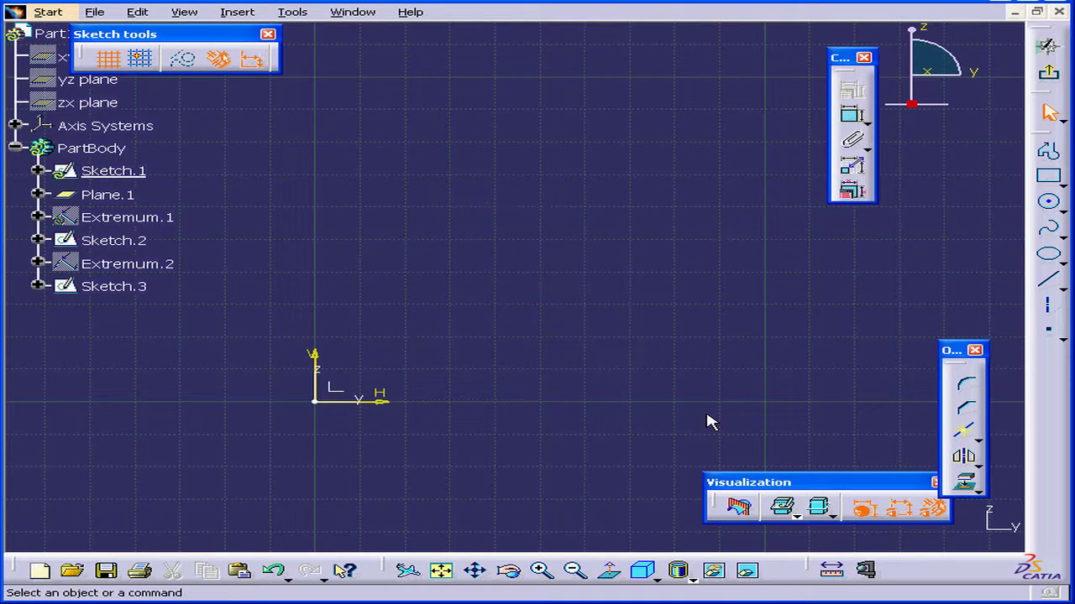
# Draw a wide rectangle in Sketch.1, above the horizontal axis and just beyond the vertical axis, and exit the sketch
pyautogui.click(1047, 176)
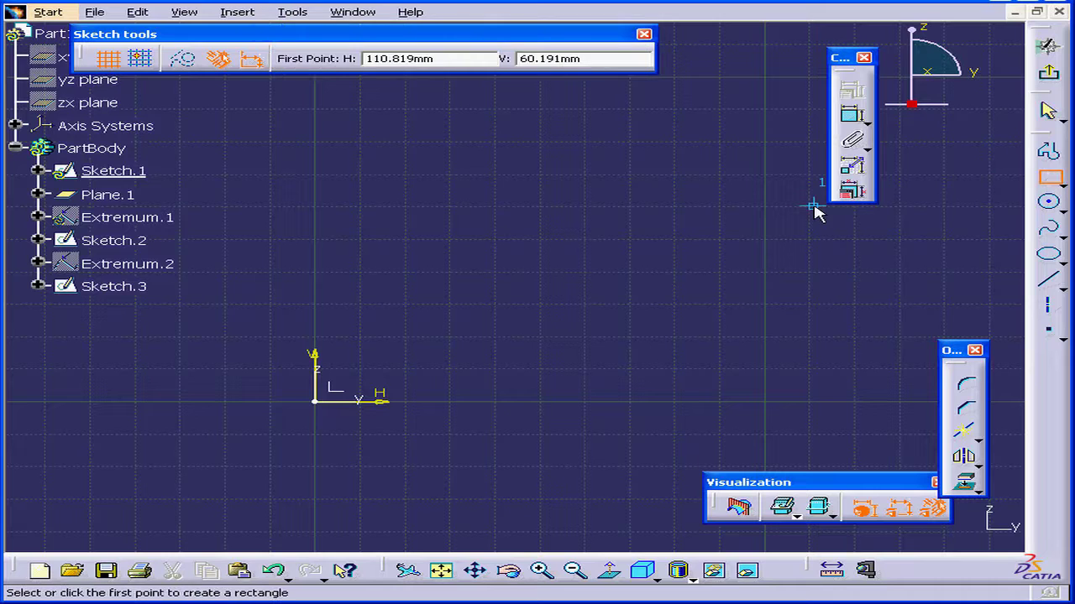
pyautogui.click(362, 243)
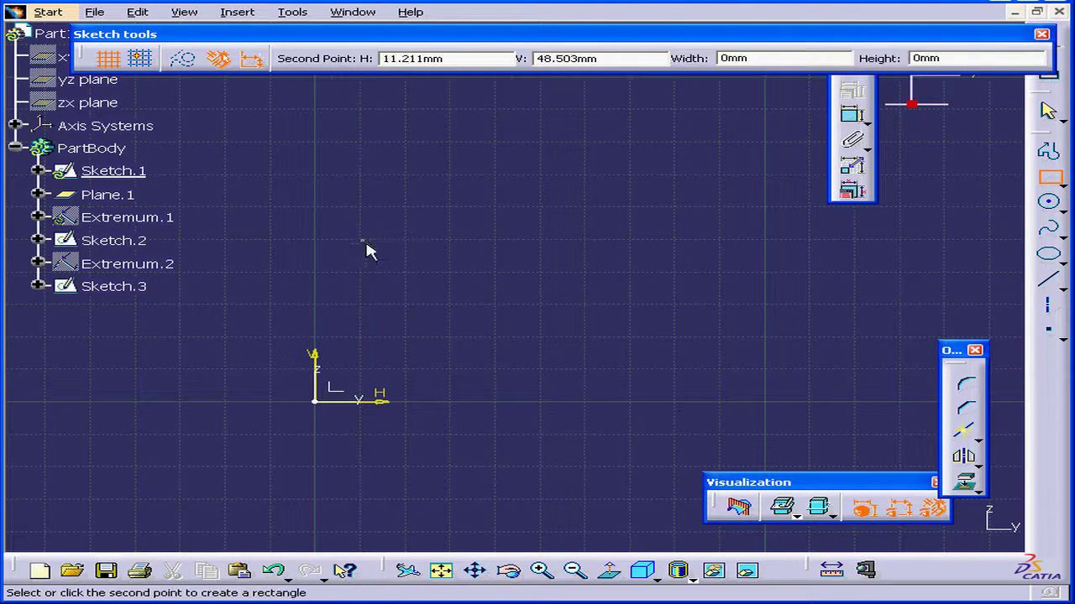
pyautogui.click(678, 364)
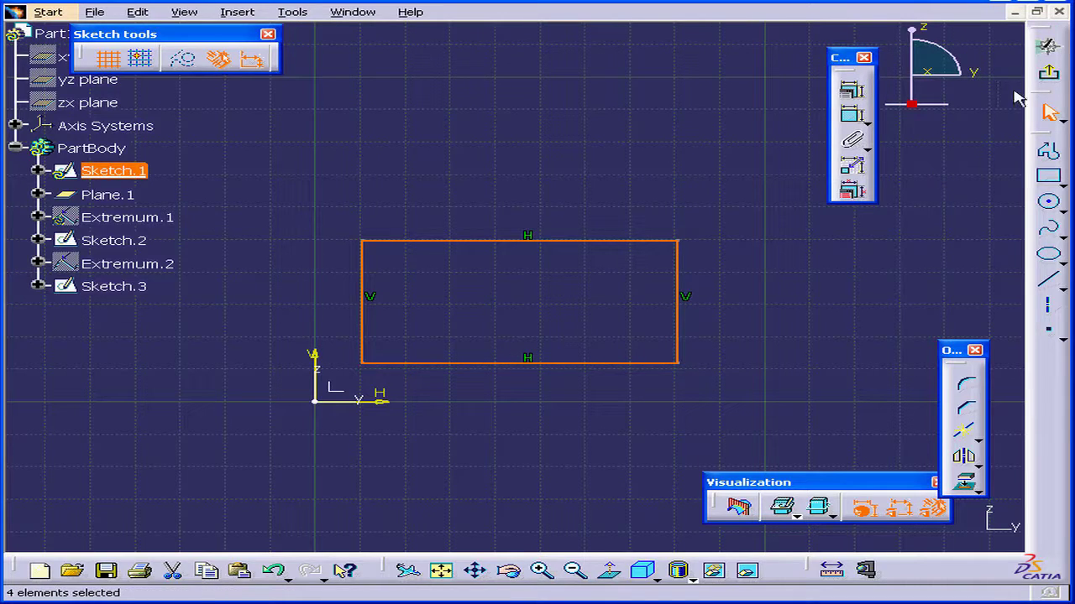
pyautogui.click(1048, 72)
pyautogui.moveTo(835, 199); pyautogui.dragTo(703, 235, button='middle')
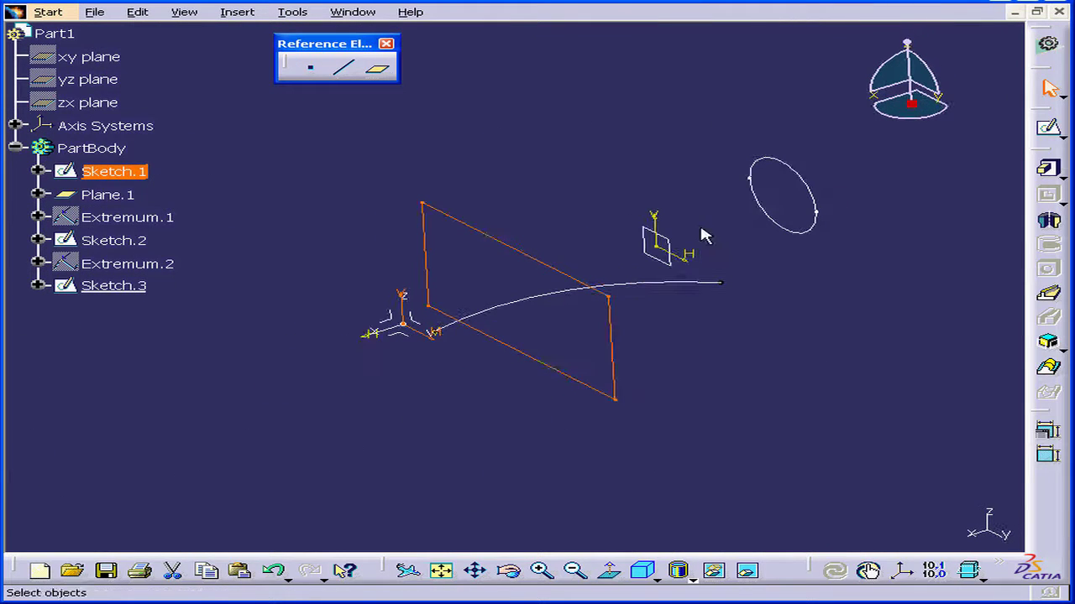
# Open Sketch.2 for editing and delete the 25 mm circle together with its diameter dimension
pyautogui.doubleClick(134, 241)
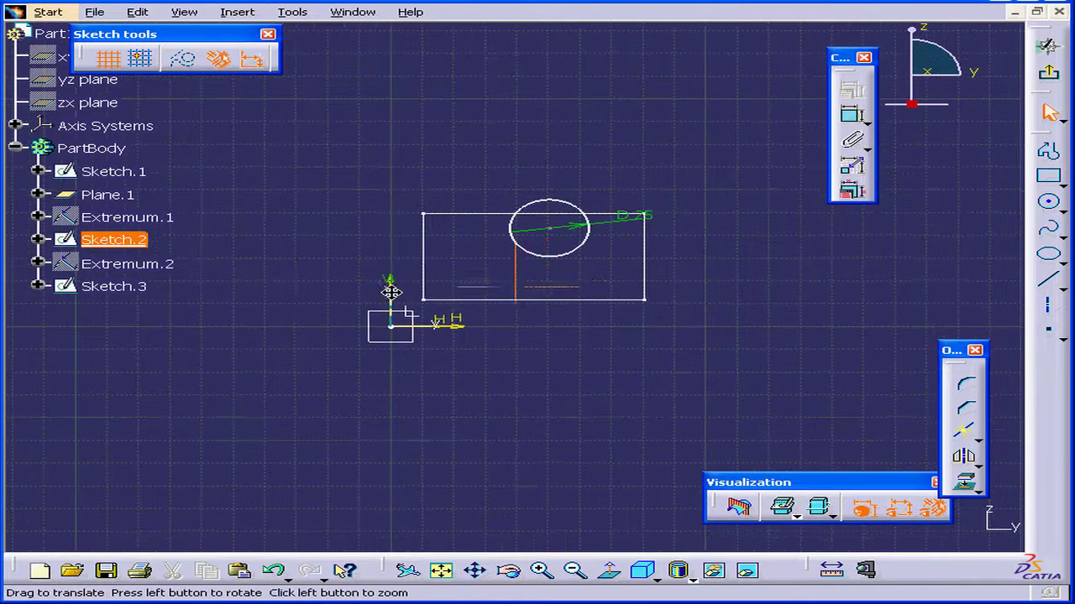
pyautogui.moveTo(469, 182); pyautogui.dragTo(613, 278)
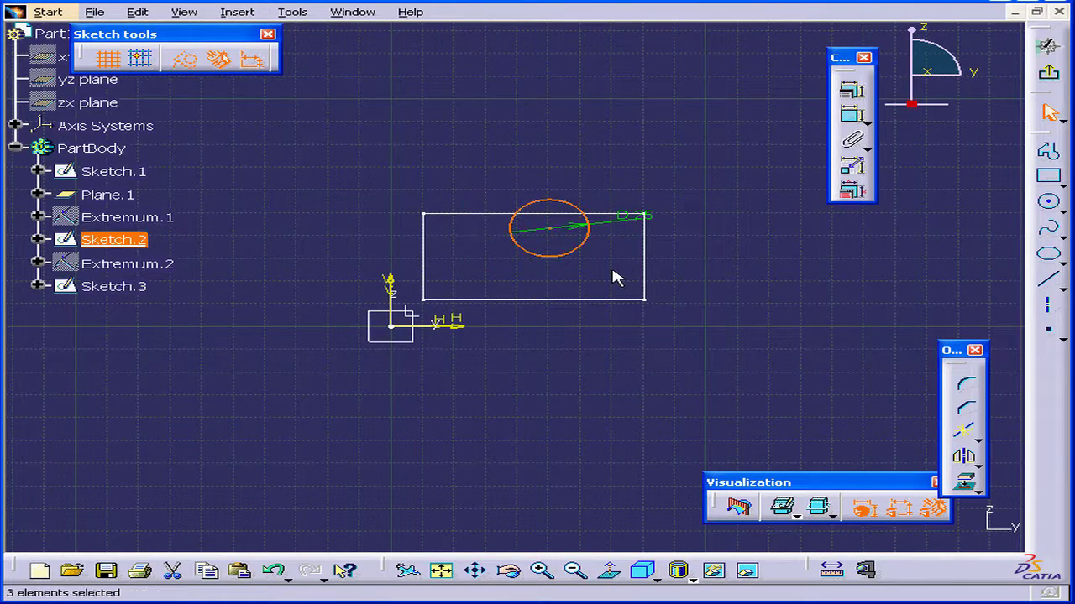
pyautogui.press('Delete')
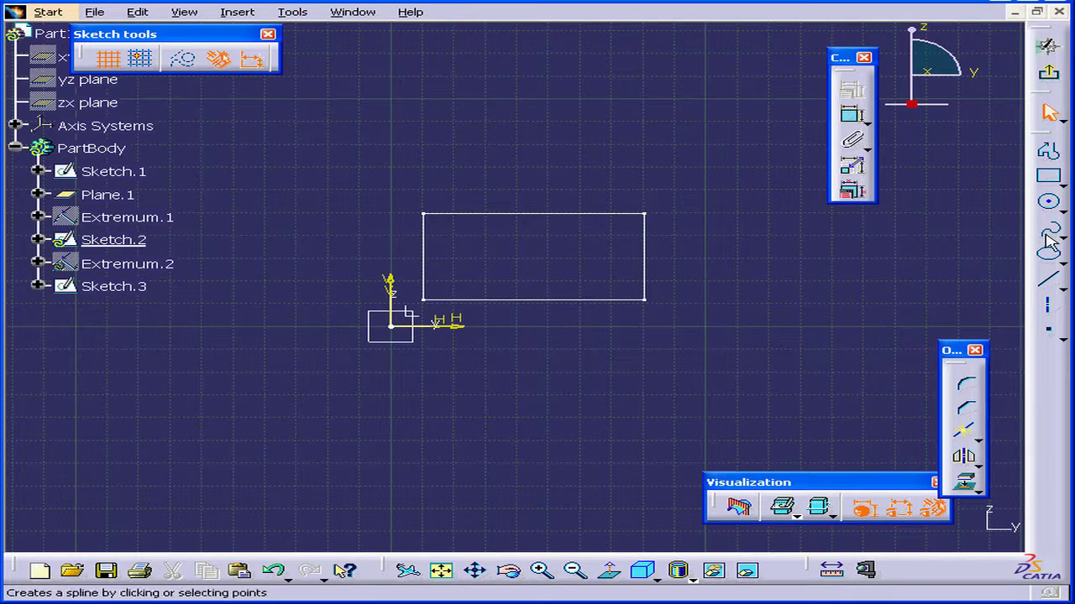
# Draw a tall, narrow rectangle in Sketch.2 that crosses the wide rectangle and ends on the horizontal axis, and exit the sketch
pyautogui.click(1051, 179)
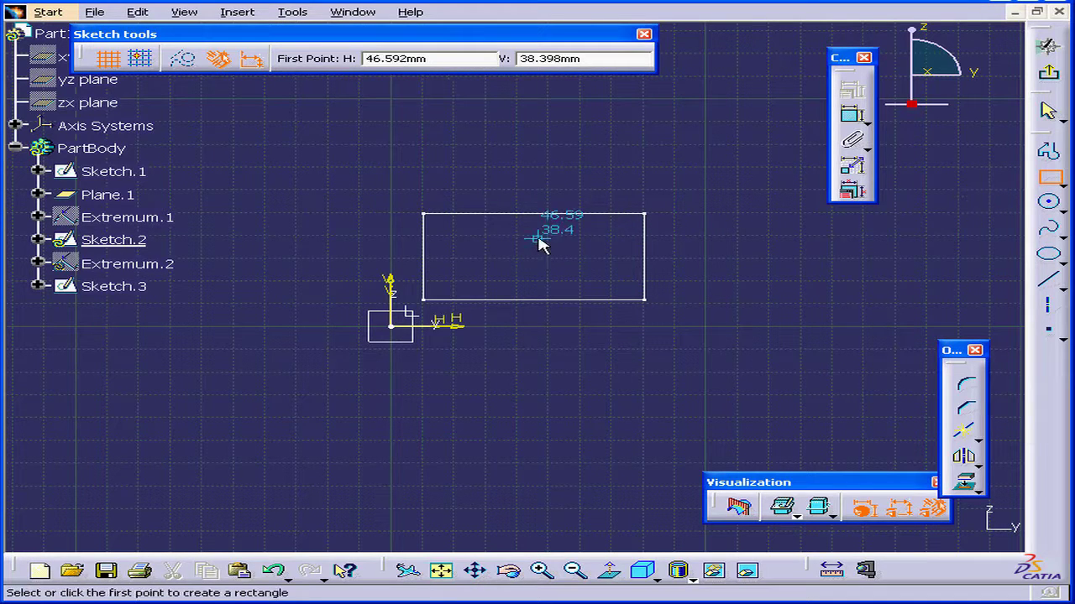
pyautogui.click(488, 191)
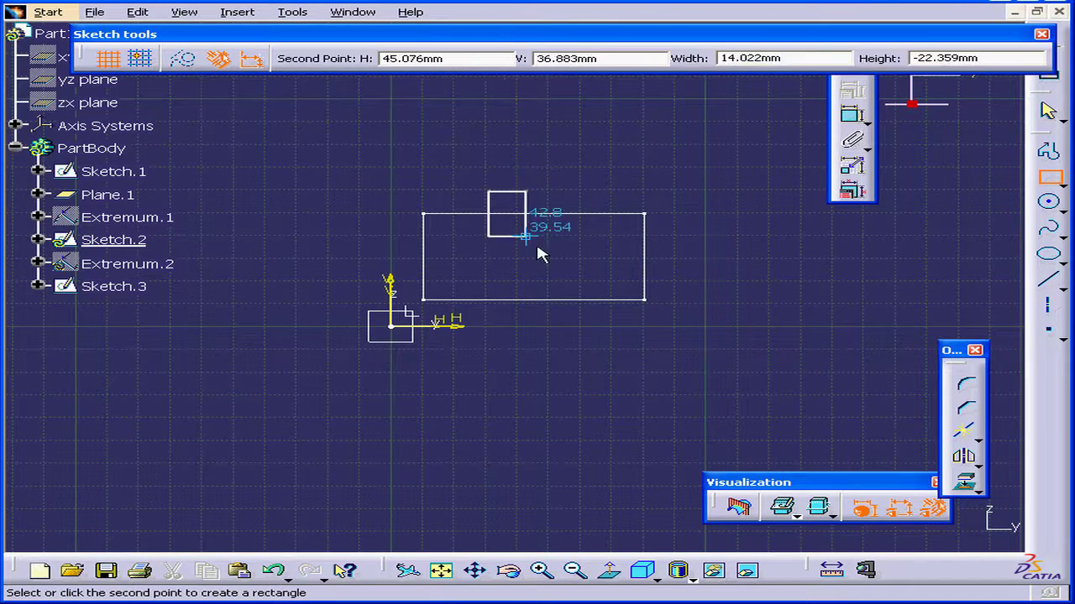
pyautogui.click(550, 326)
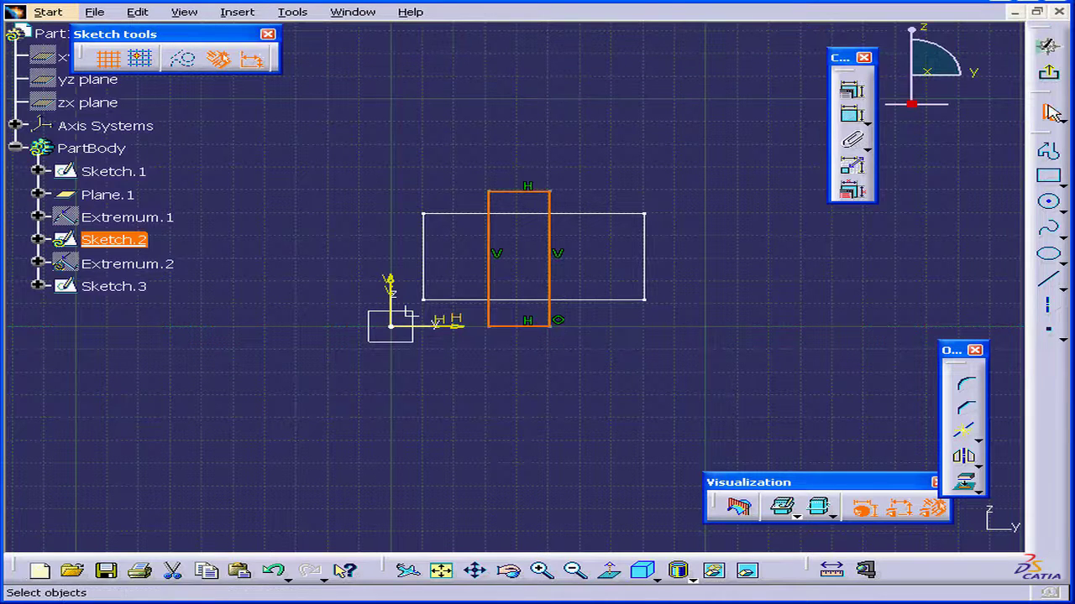
pyautogui.click(1048, 46)
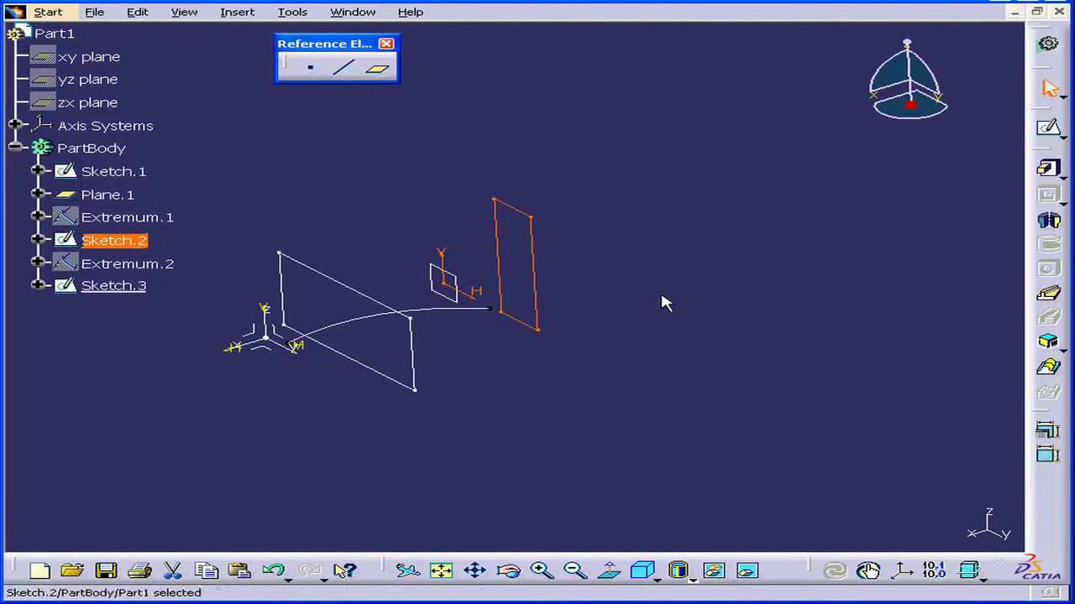
pyautogui.click(794, 293)
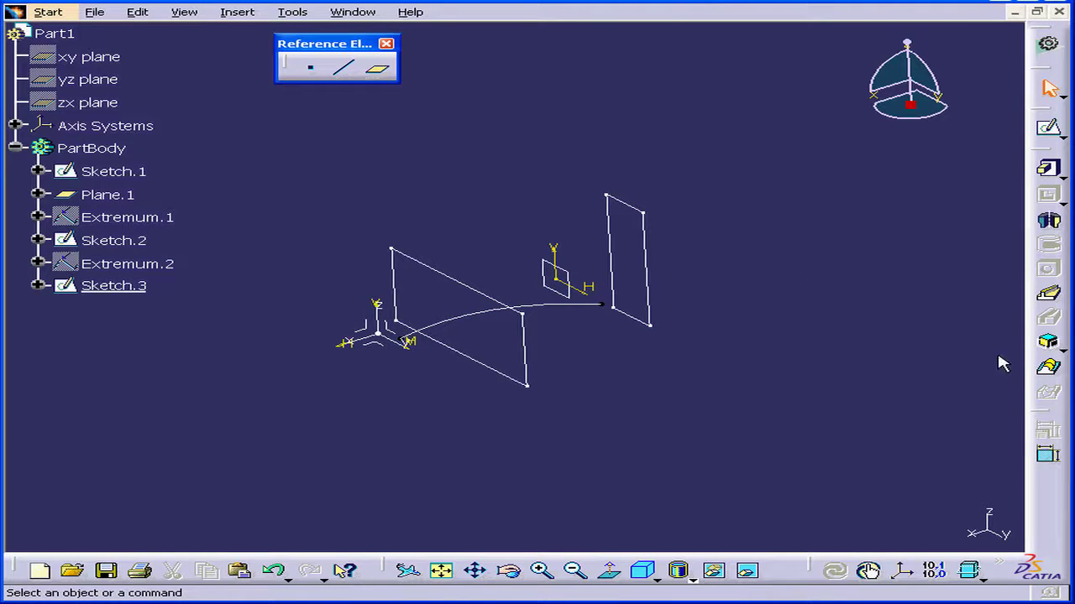
# Start a new multi-sections solid with the wide rectangle as first section and the tall rectangle as second, and preview it
pyautogui.click(1047, 366)
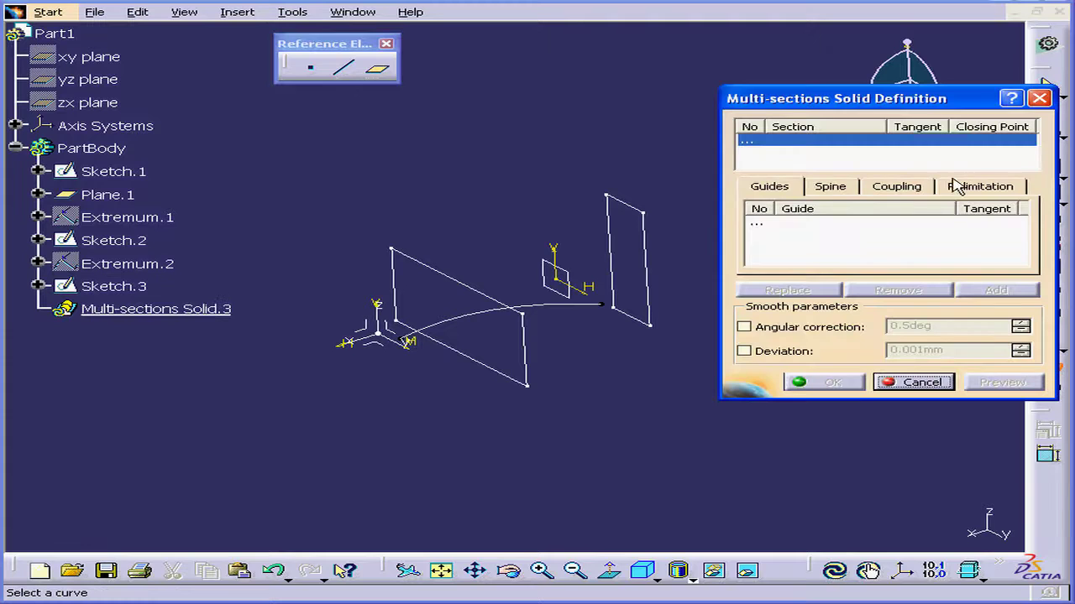
pyautogui.moveTo(906, 97); pyautogui.dragTo(899, 82)
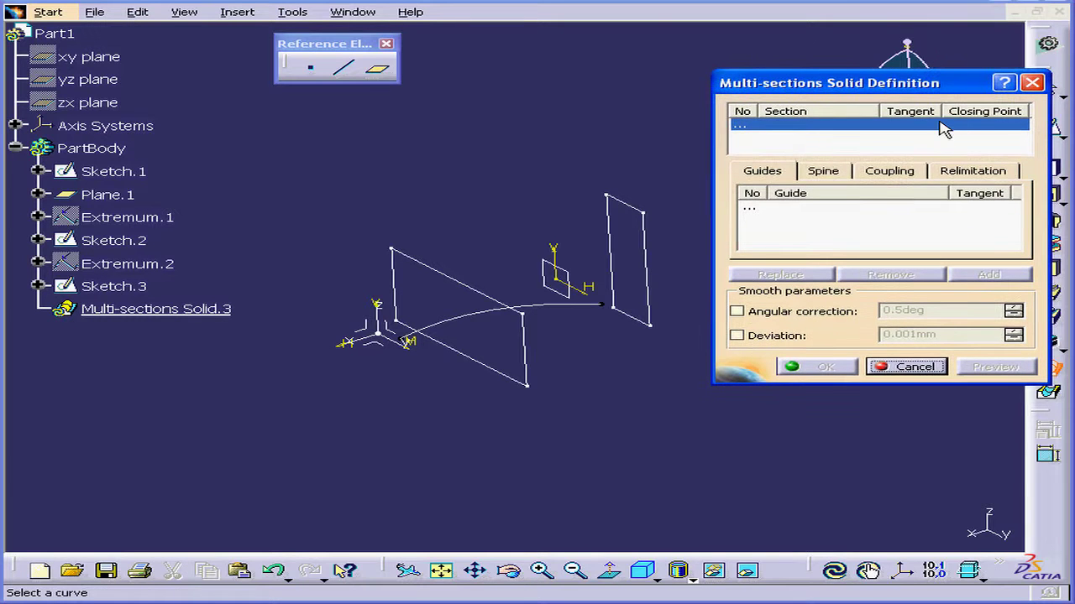
pyautogui.click(534, 369)
pyautogui.click(645, 306)
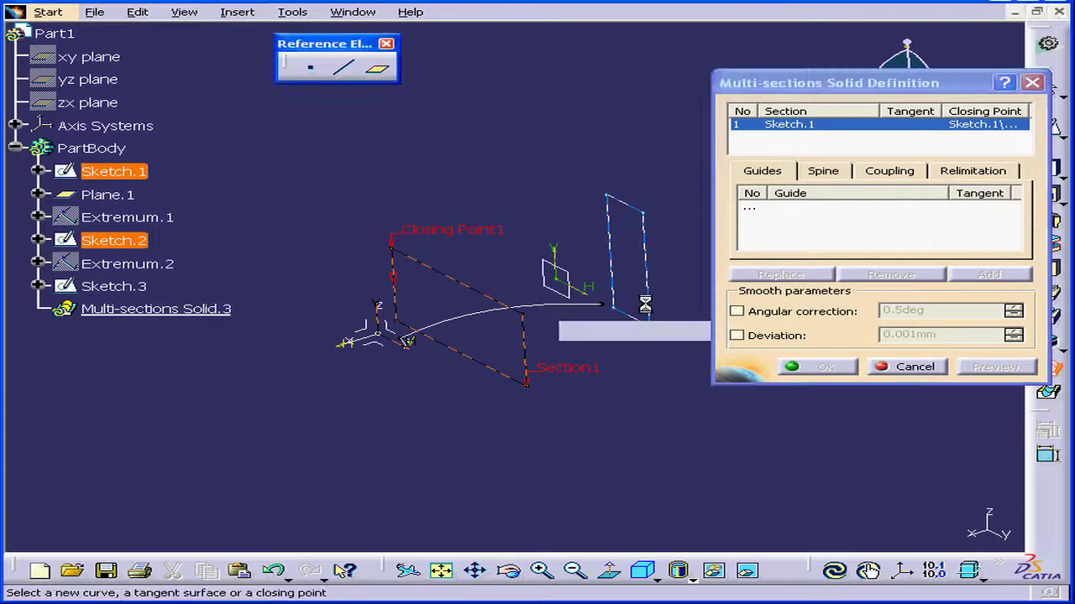
pyautogui.click(969, 366)
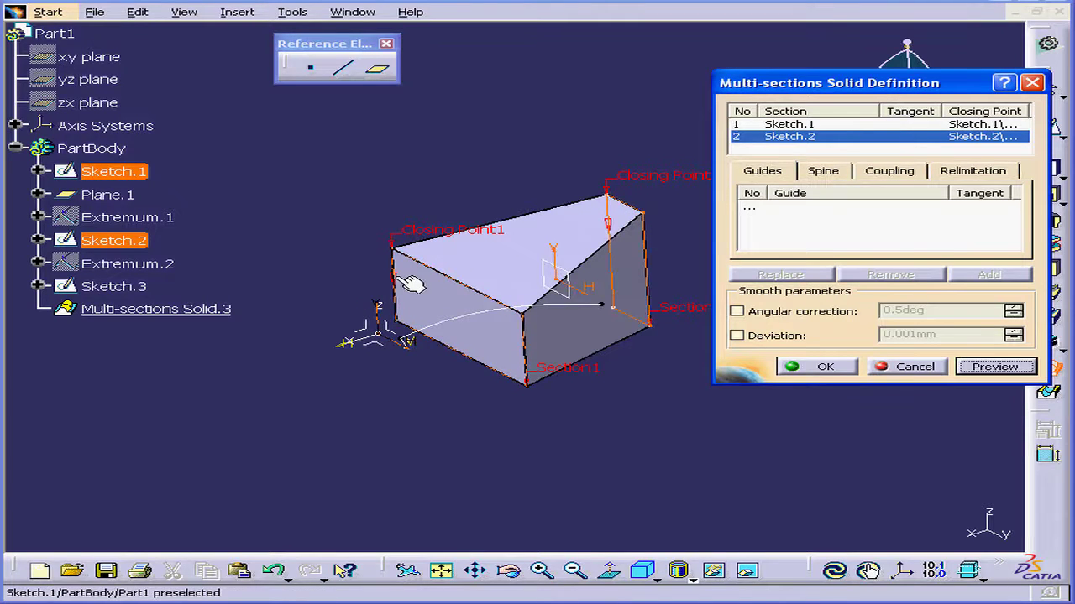
# Set the spline Sketch.3 as the spine of the rectangle-based solid, preview the curved shape, and create the solid
pyautogui.click(822, 171)
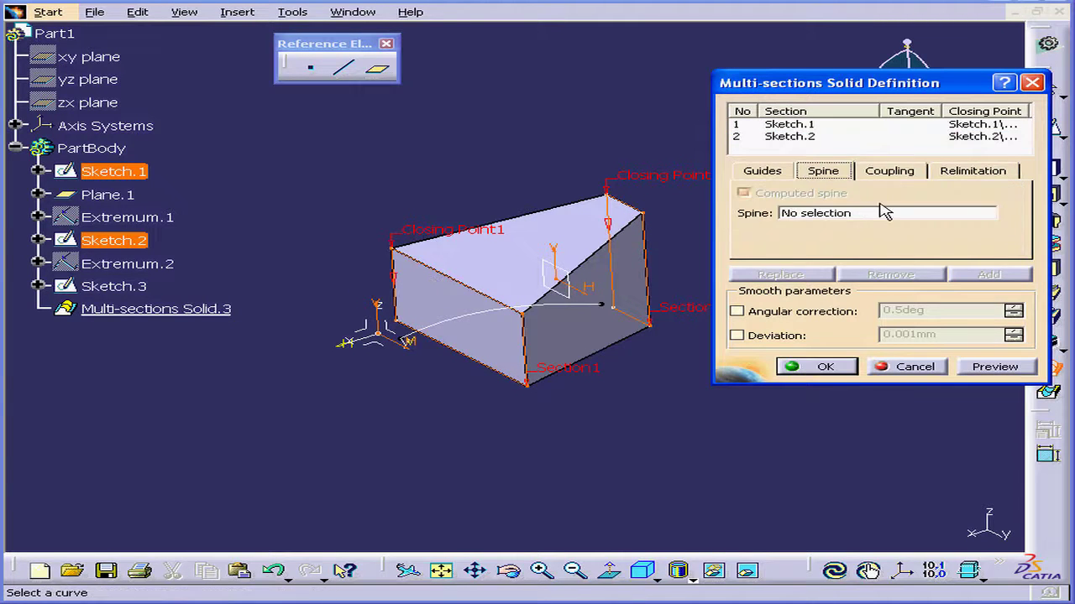
pyautogui.click(601, 305)
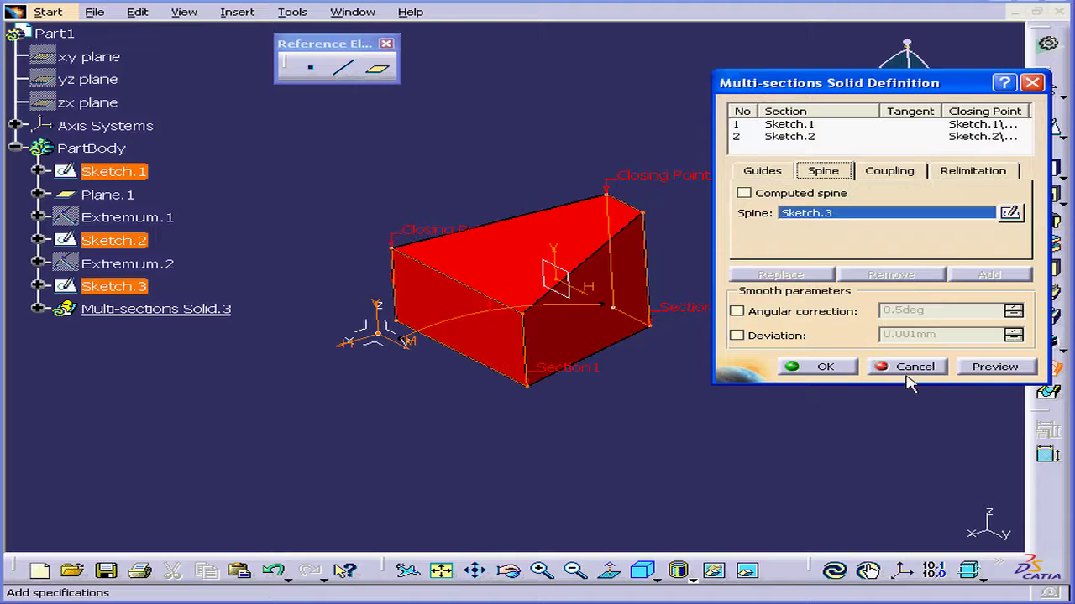
pyautogui.click(984, 367)
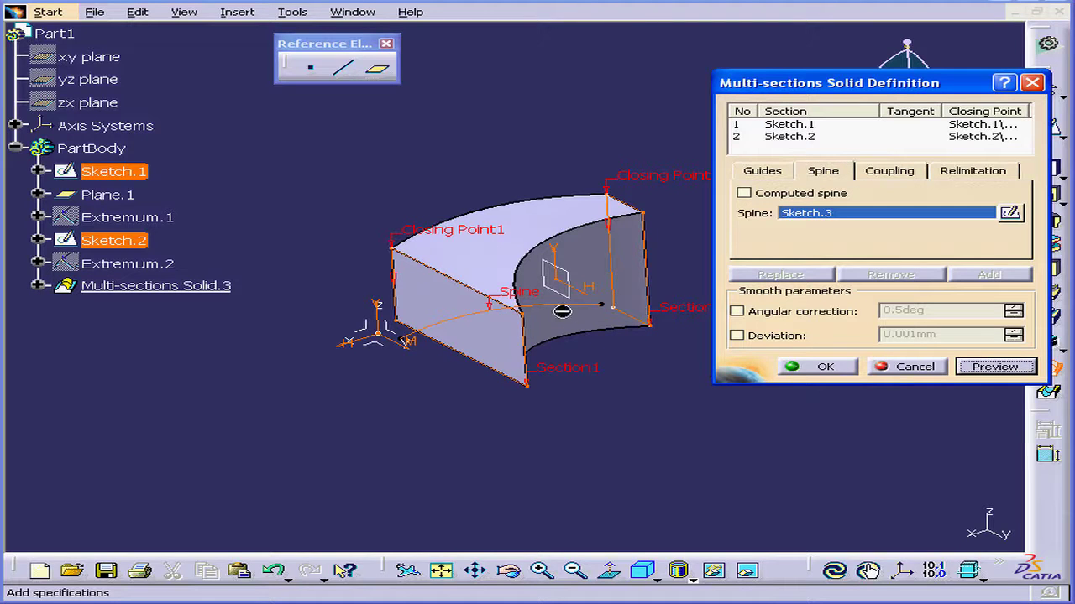
pyautogui.click(853, 367)
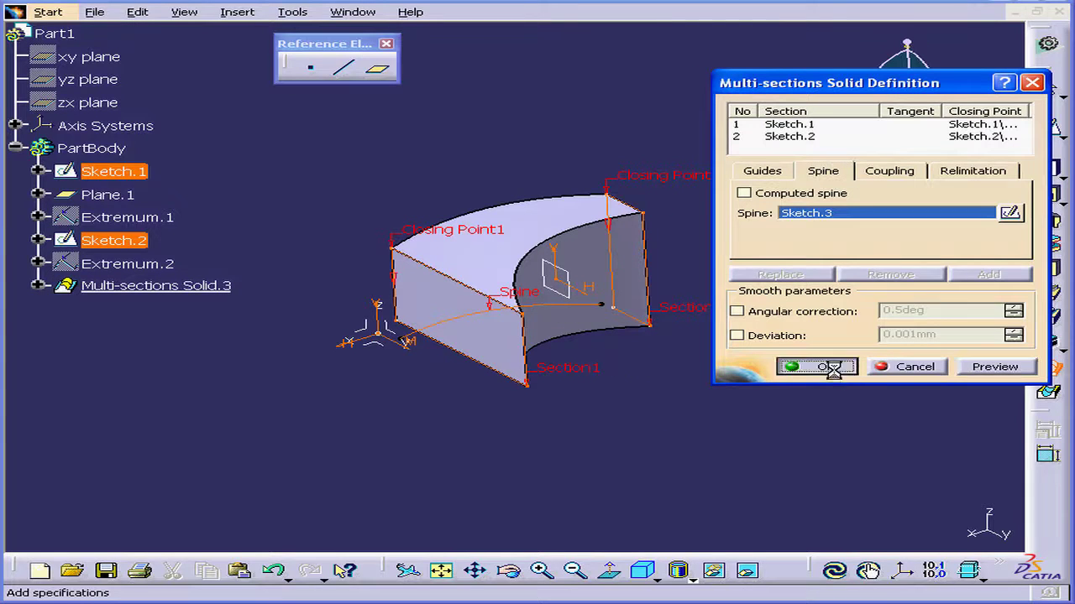
# Delete Multi-sections Solid.3 from the part body without deleting its aggregated elements
pyautogui.rightClick(138, 287)
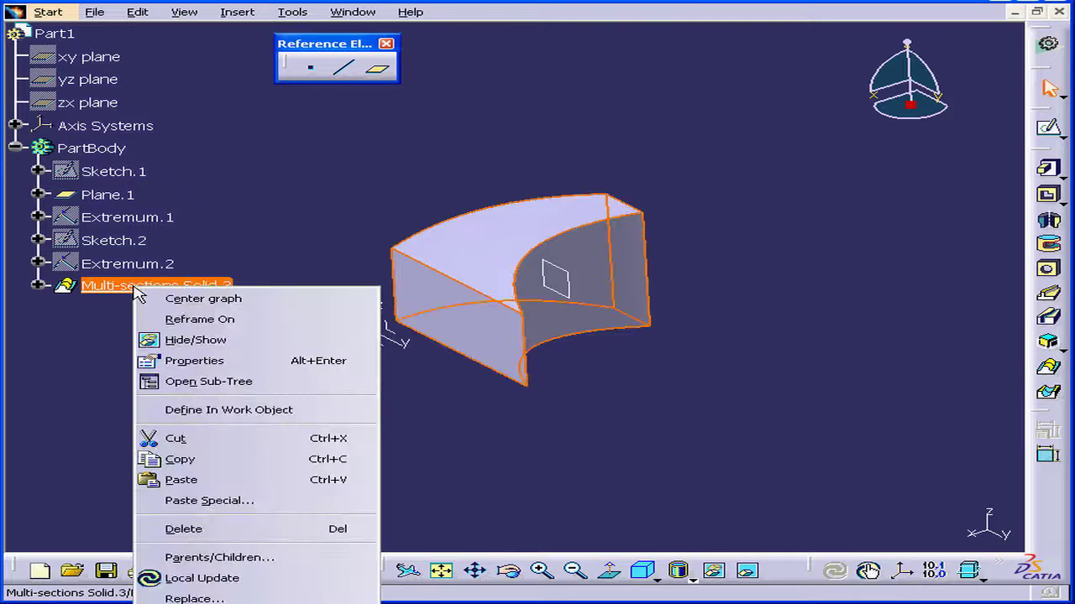
pyautogui.click(233, 531)
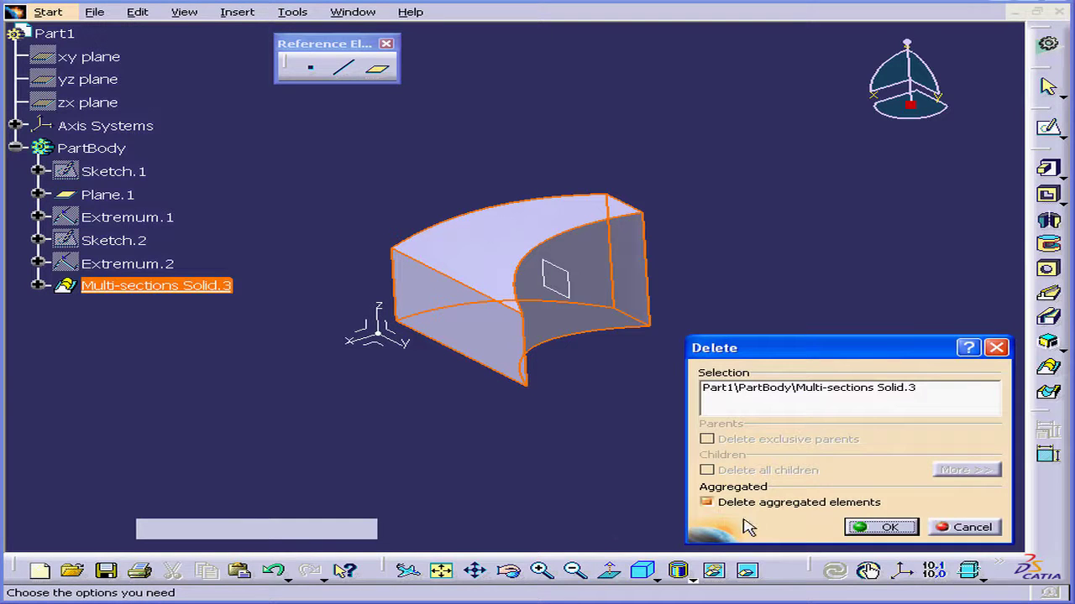
pyautogui.click(708, 502)
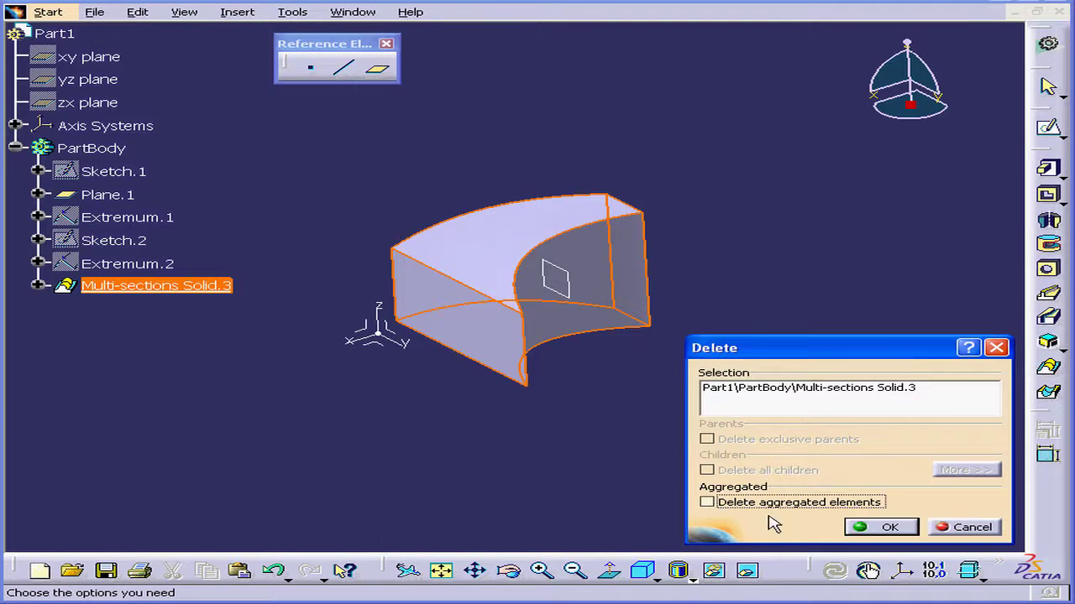
pyautogui.click(886, 529)
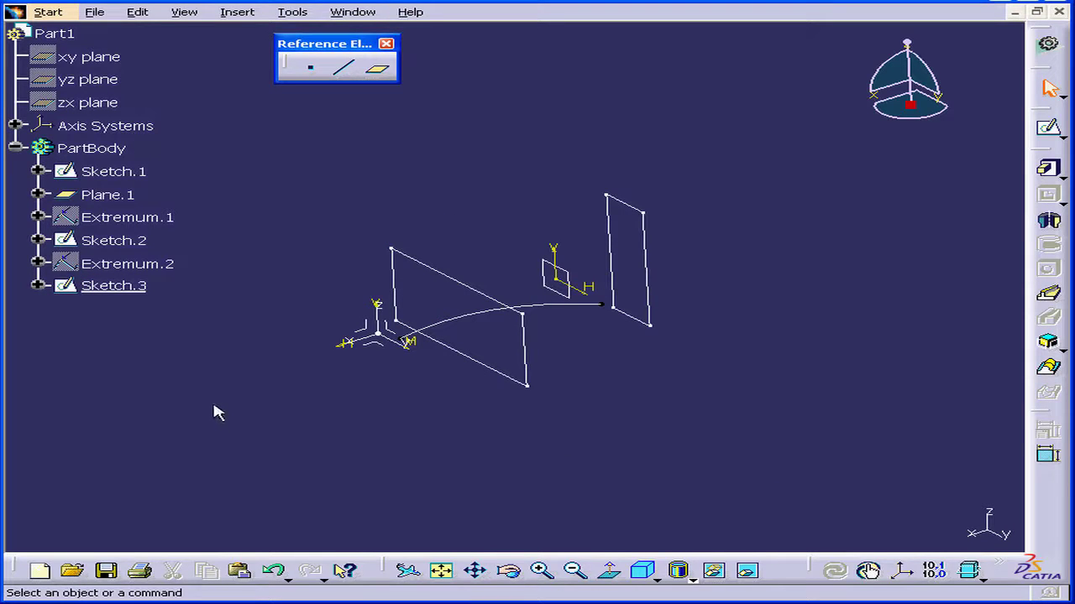
# Create a plane offset 70 mm from Plane.1, with the direction reversed so that it lies beyond the tall rectangle
pyautogui.click(379, 74)
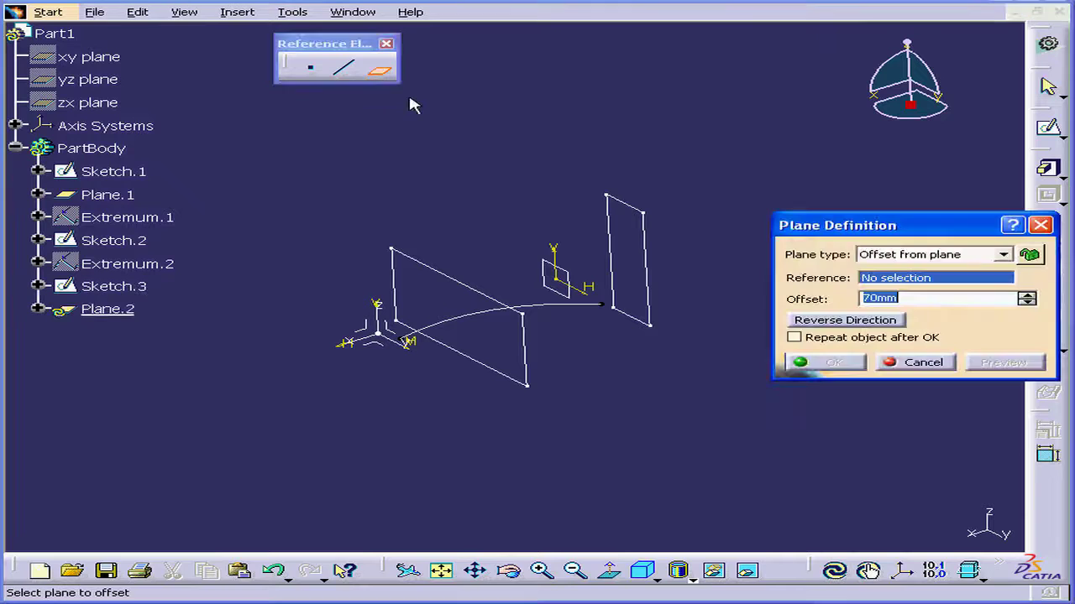
pyautogui.click(565, 295)
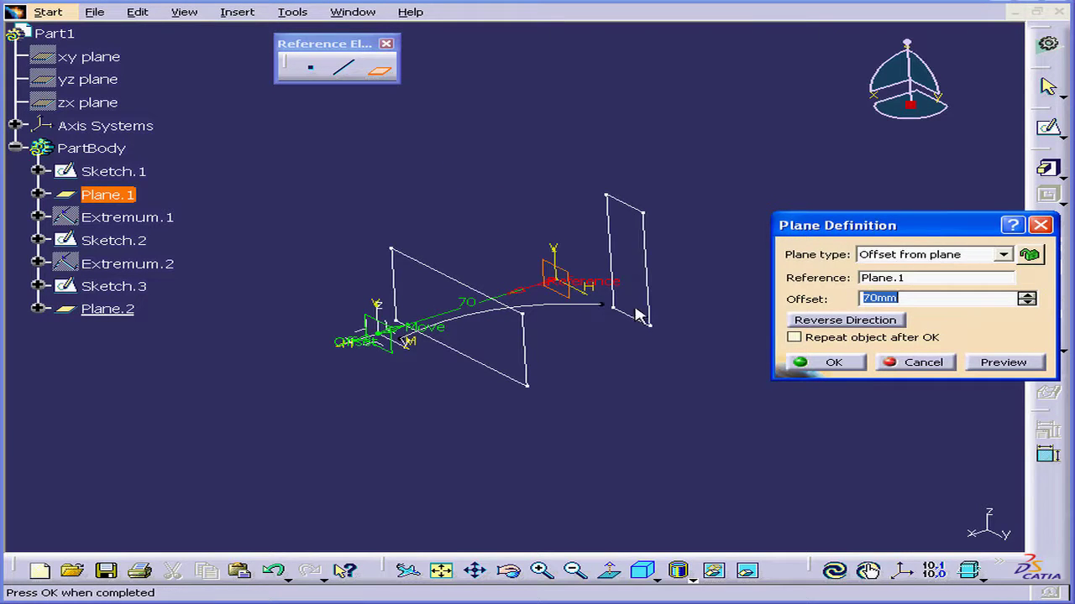
pyautogui.click(872, 323)
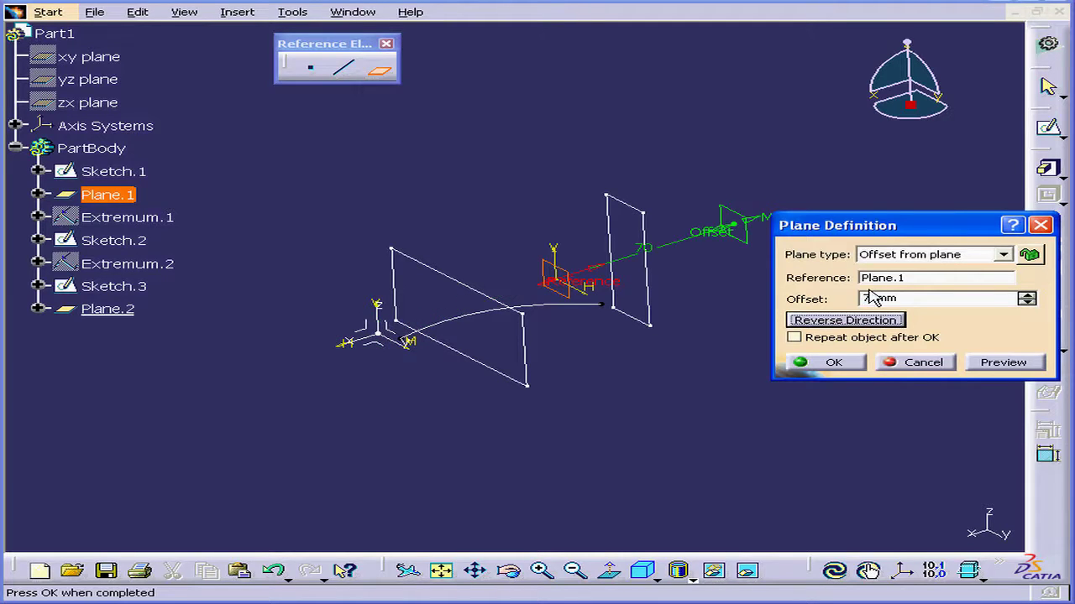
pyautogui.moveTo(872, 228); pyautogui.dragTo(880, 217)
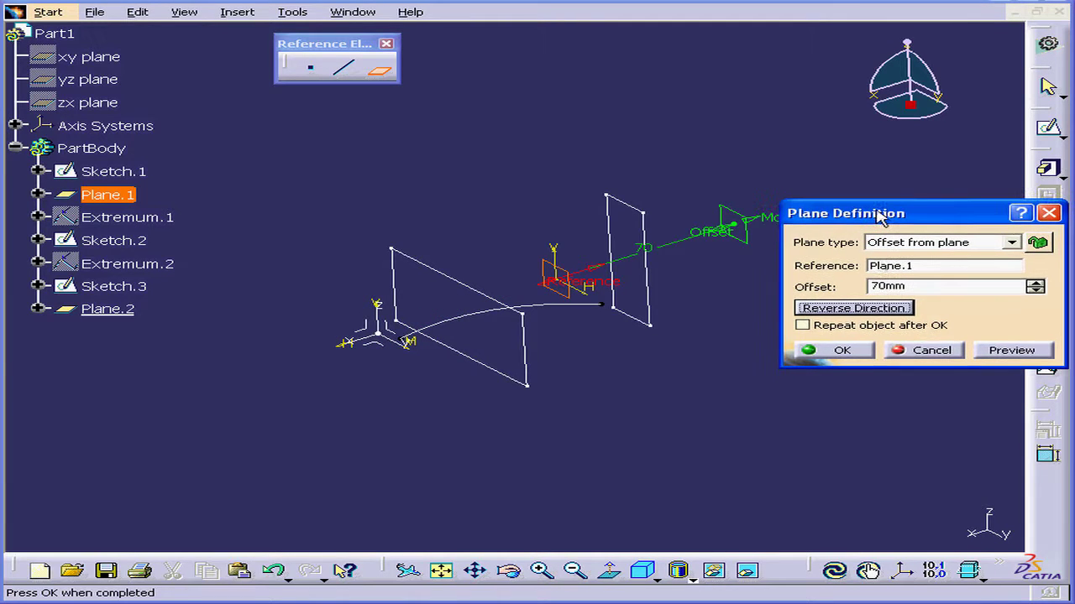
pyautogui.click(842, 351)
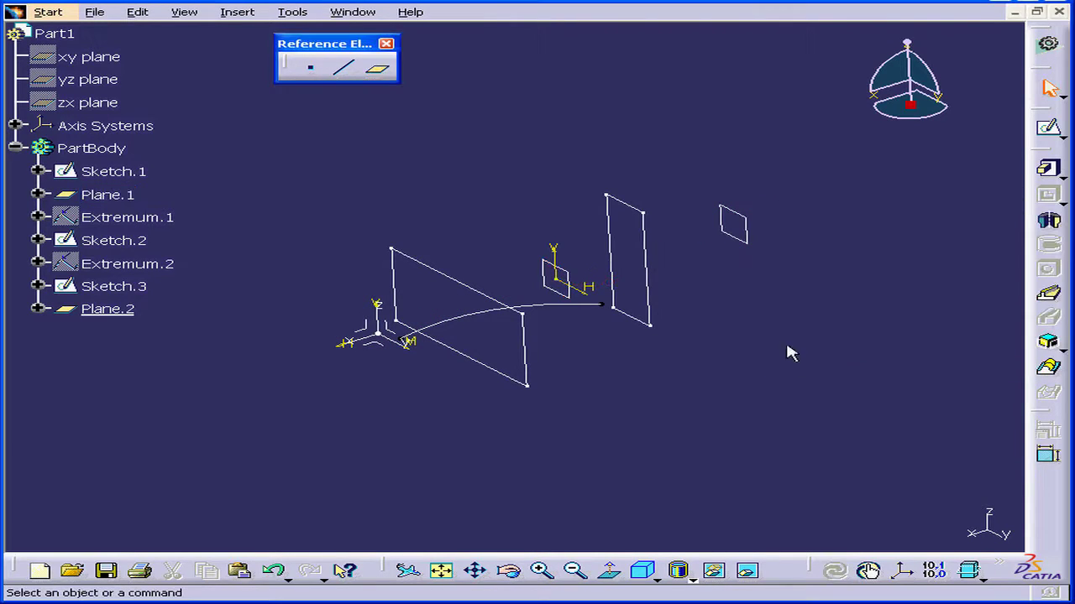
# Sketch a rectangle on Plane.2 that overlaps the two earlier section rectangles in front view, and finish the sketch
pyautogui.click(1049, 127)
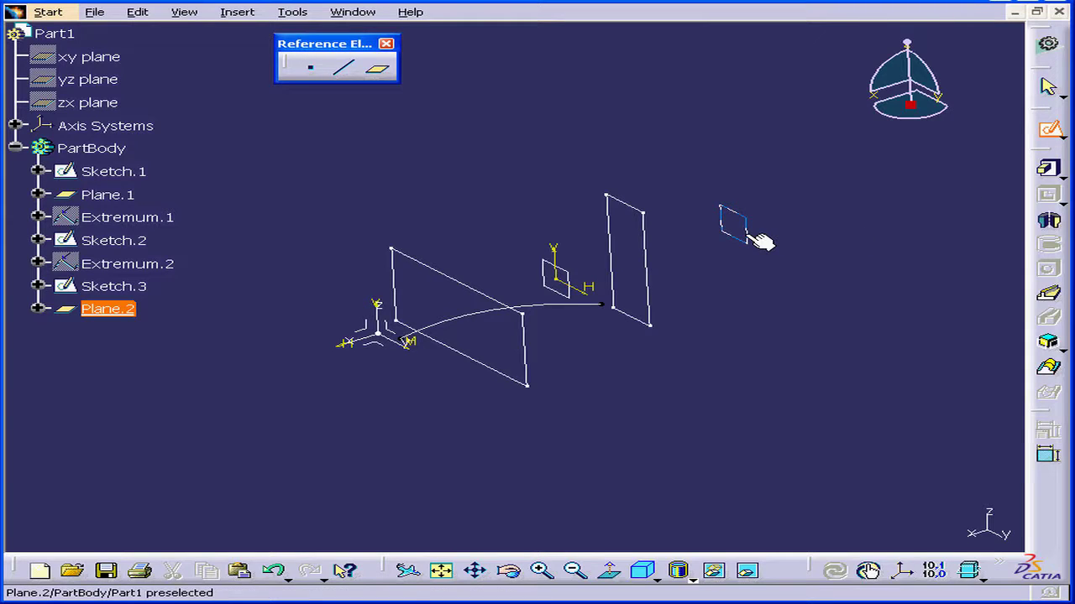
pyautogui.click(747, 235)
pyautogui.moveTo(777, 179)
pyautogui.mouseDown(button='middle')
pyautogui.moveTo(470, 288)
pyautogui.moveTo(442, 281)
pyautogui.mouseUp(button='middle')
pyautogui.moveTo(520, 307); pyautogui.dragTo(476, 337, button='middle')
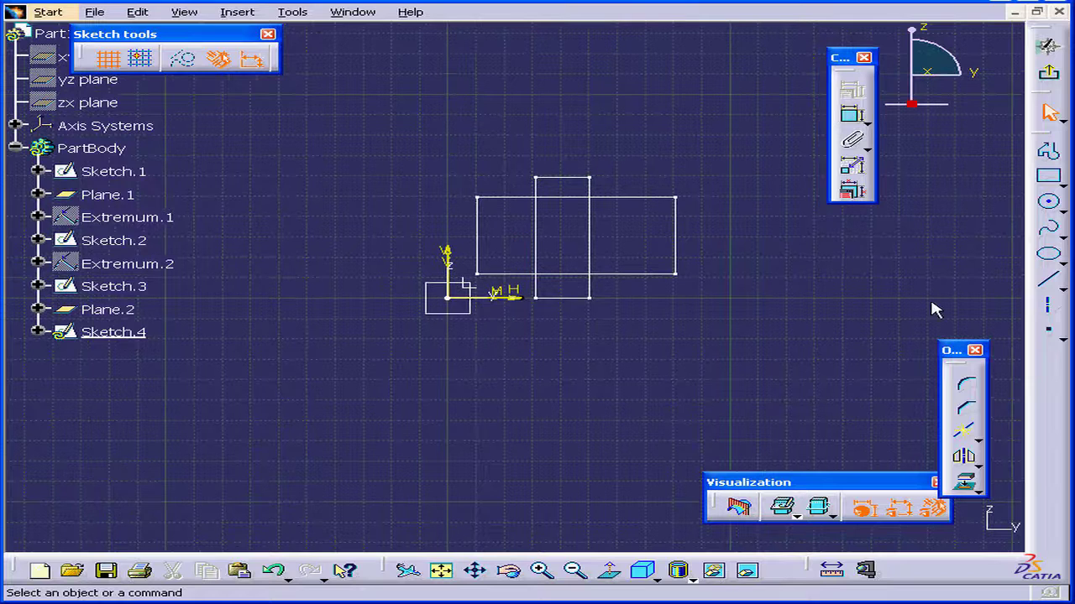
pyautogui.click(1049, 179)
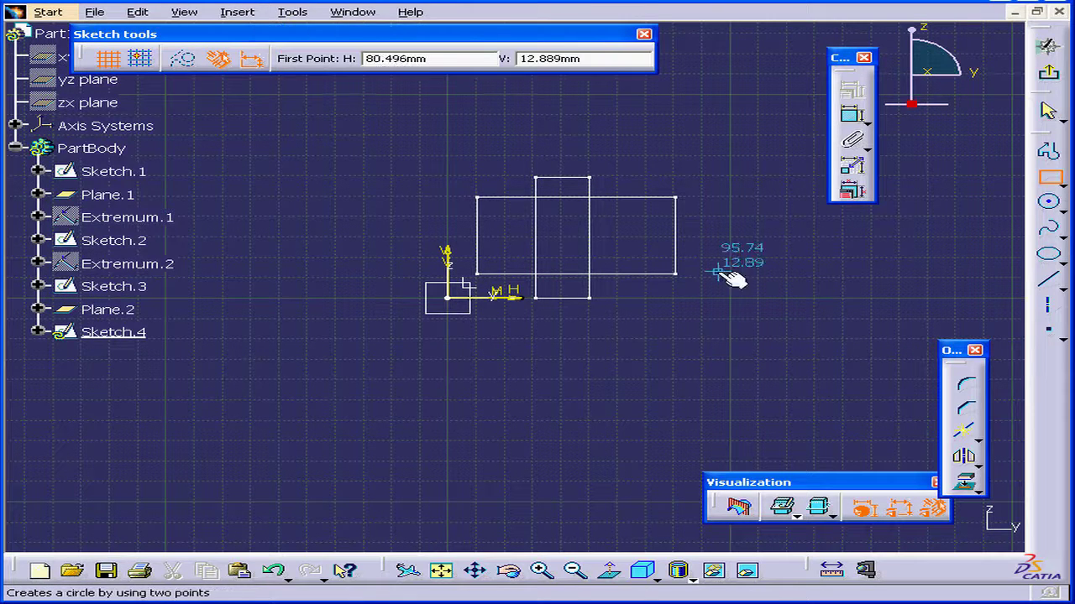
pyautogui.click(519, 196)
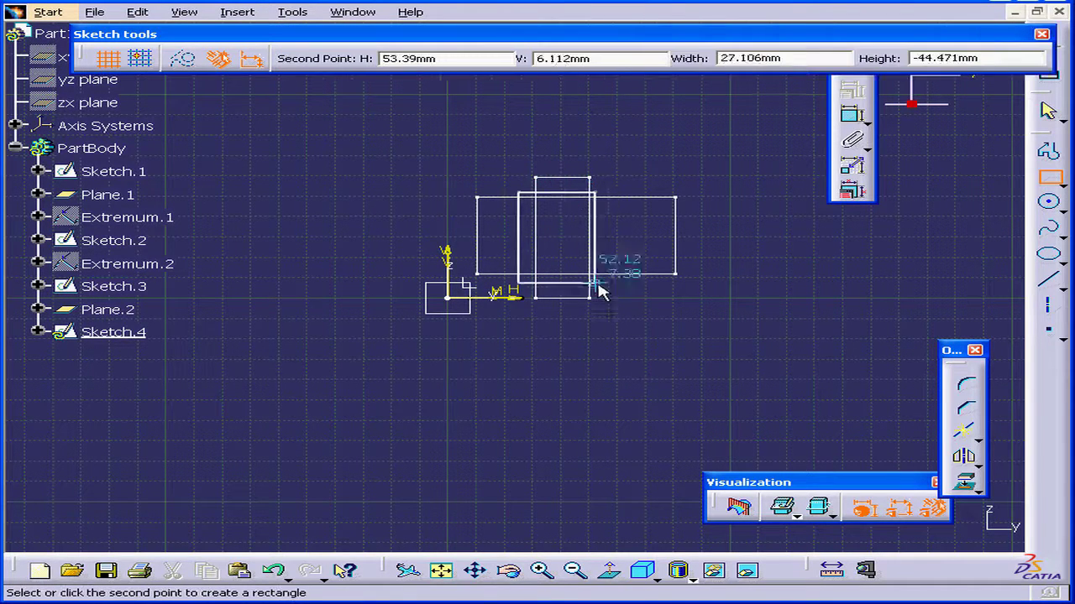
pyautogui.click(629, 288)
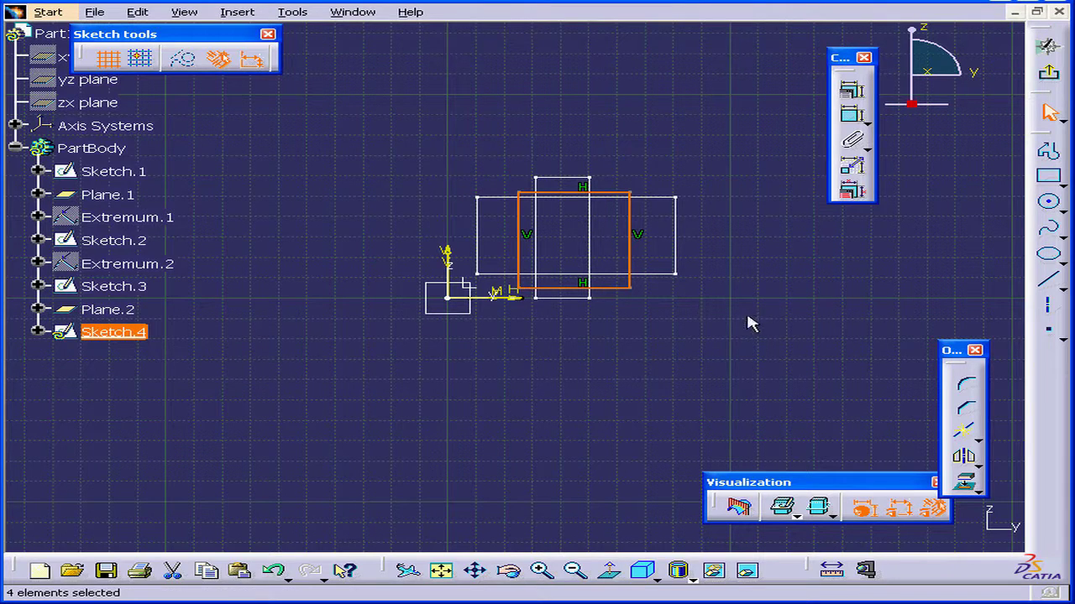
pyautogui.click(1050, 74)
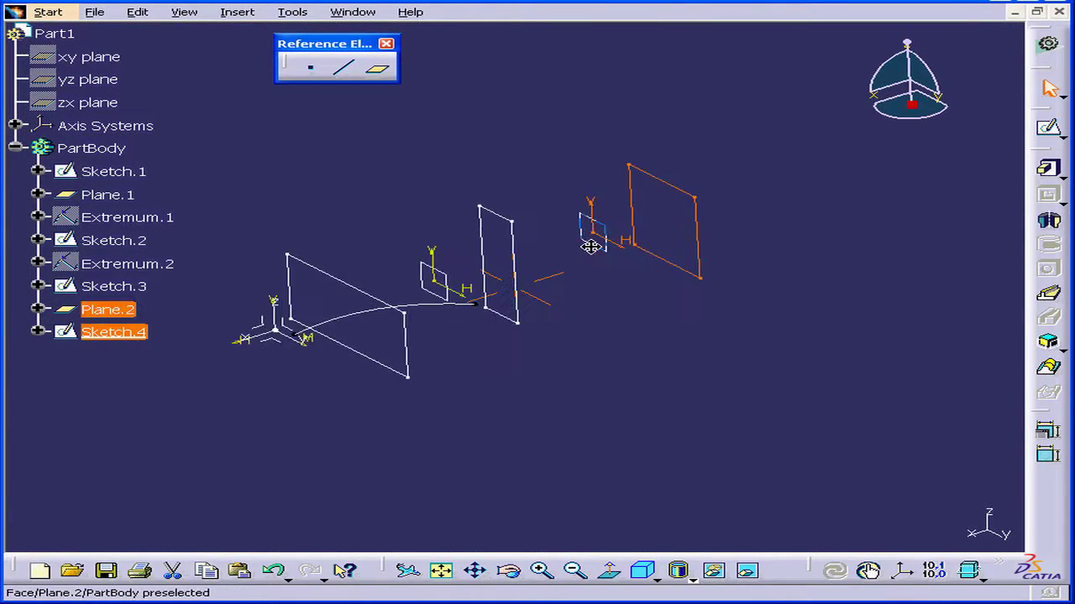
pyautogui.click(622, 301)
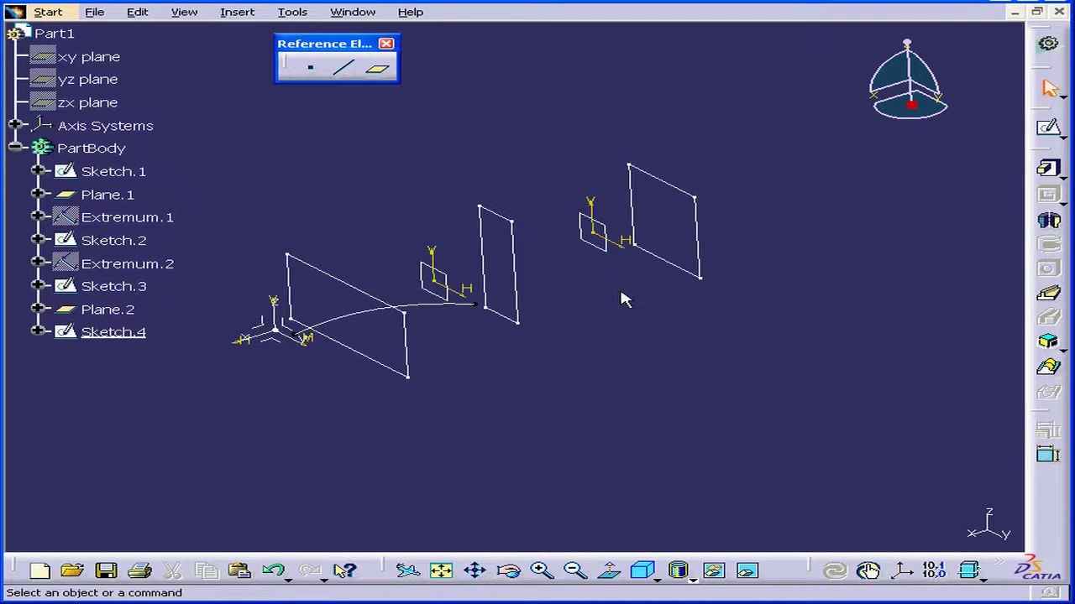
# Create a multi-sections solid through Sketch.1, Sketch.2 and Sketch.4 in that order, without guides, previewing it first
pyautogui.click(1046, 368)
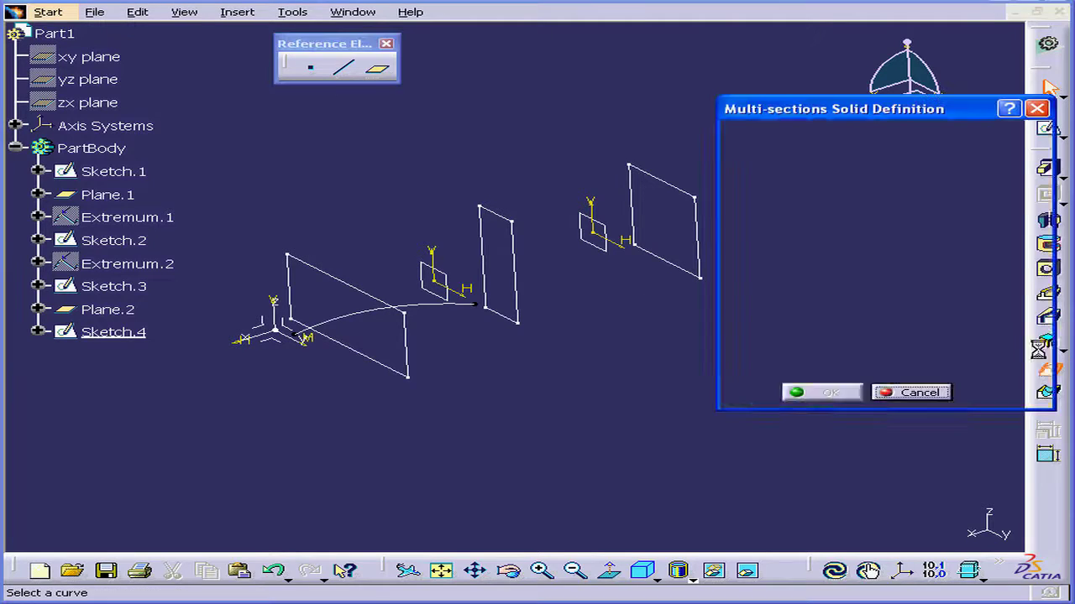
pyautogui.moveTo(911, 109); pyautogui.dragTo(915, 84)
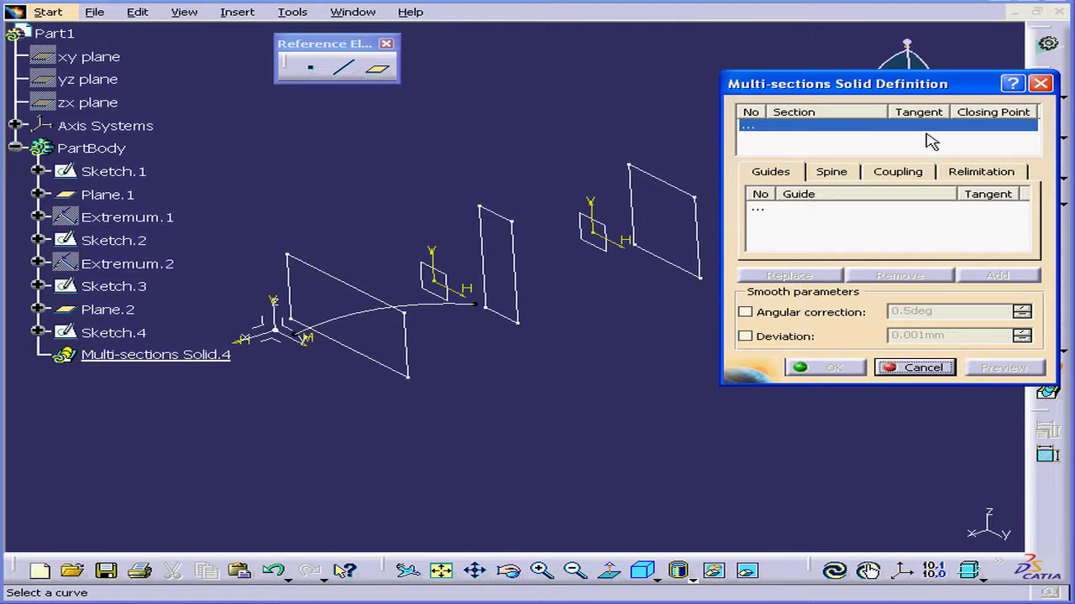
pyautogui.click(422, 356)
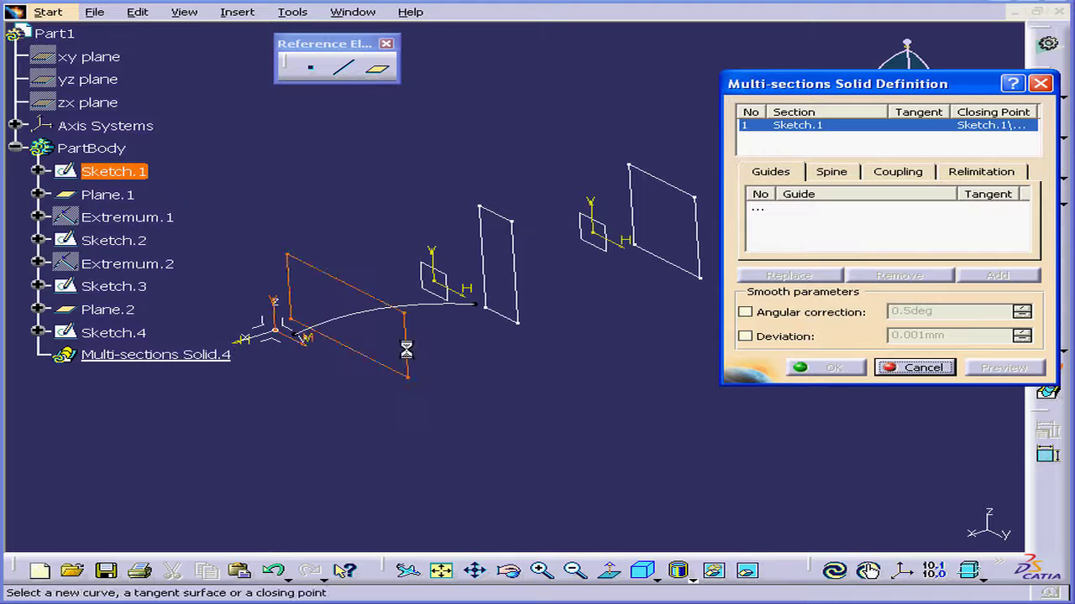
pyautogui.click(517, 311)
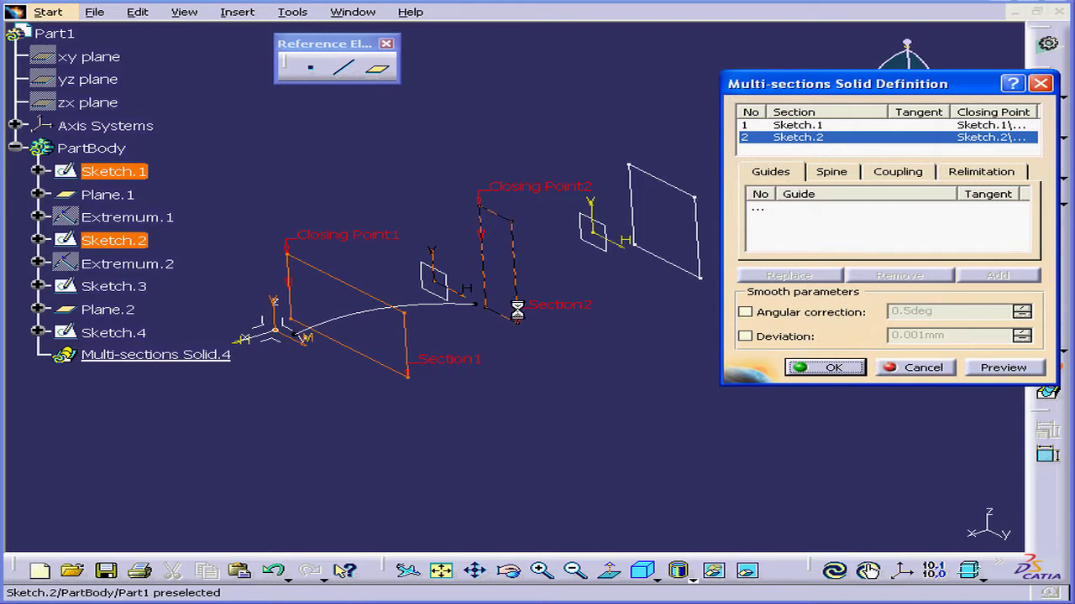
pyautogui.click(704, 255)
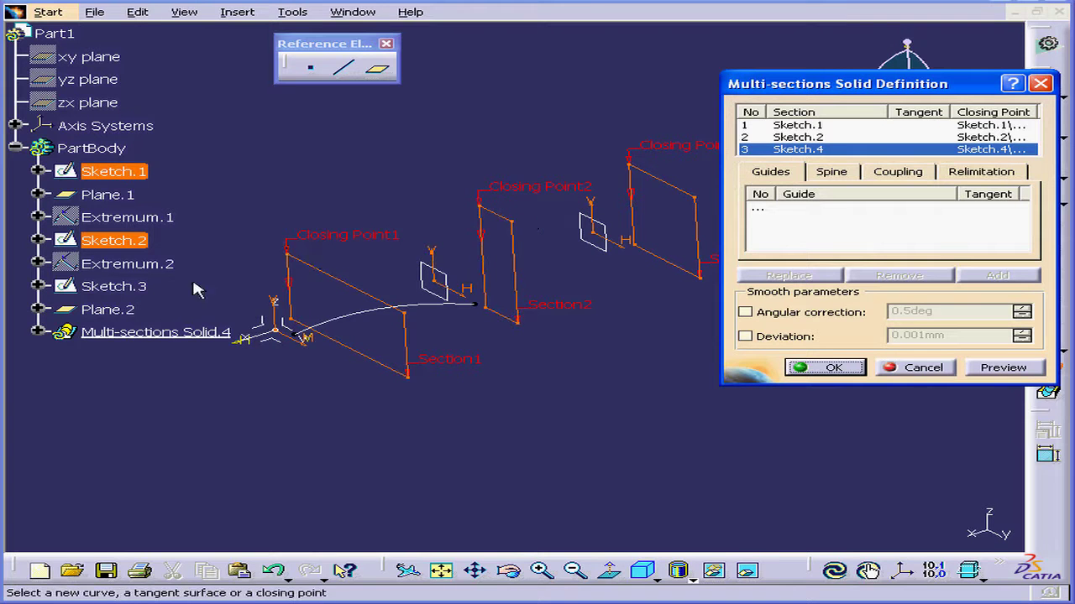
pyautogui.click(1026, 368)
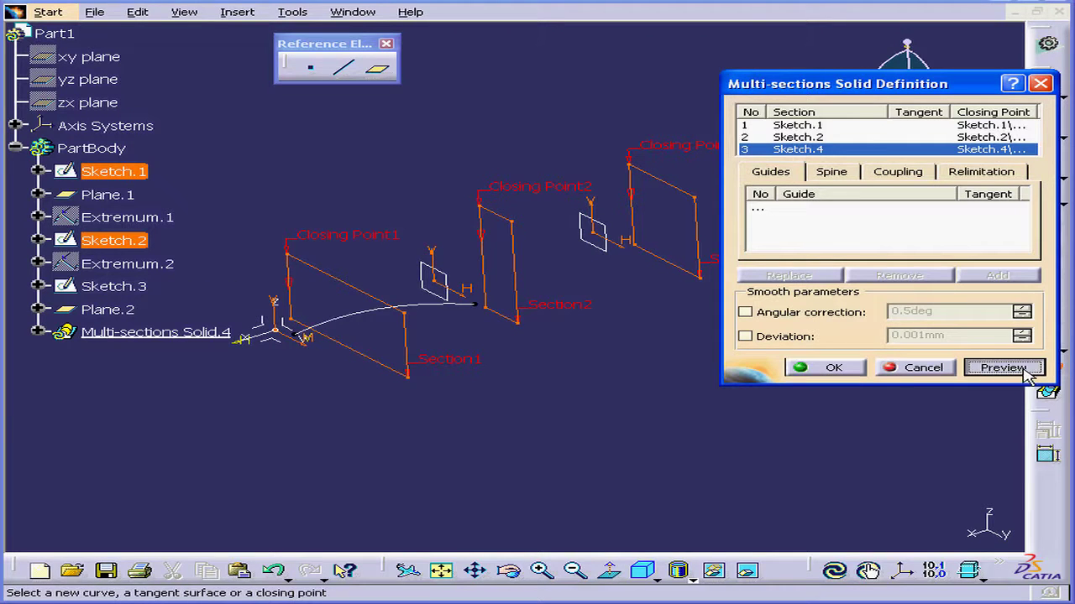
pyautogui.click(625, 374)
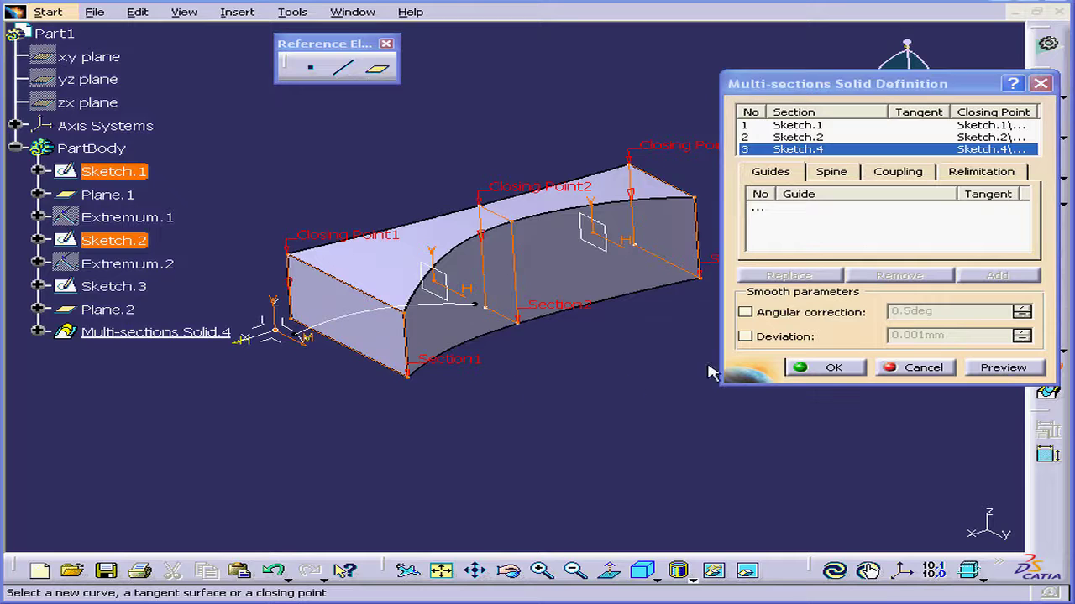
pyautogui.click(858, 370)
pyautogui.moveTo(420, 270); pyautogui.dragTo(547, 245, button='middle')
pyautogui.click(506, 338)
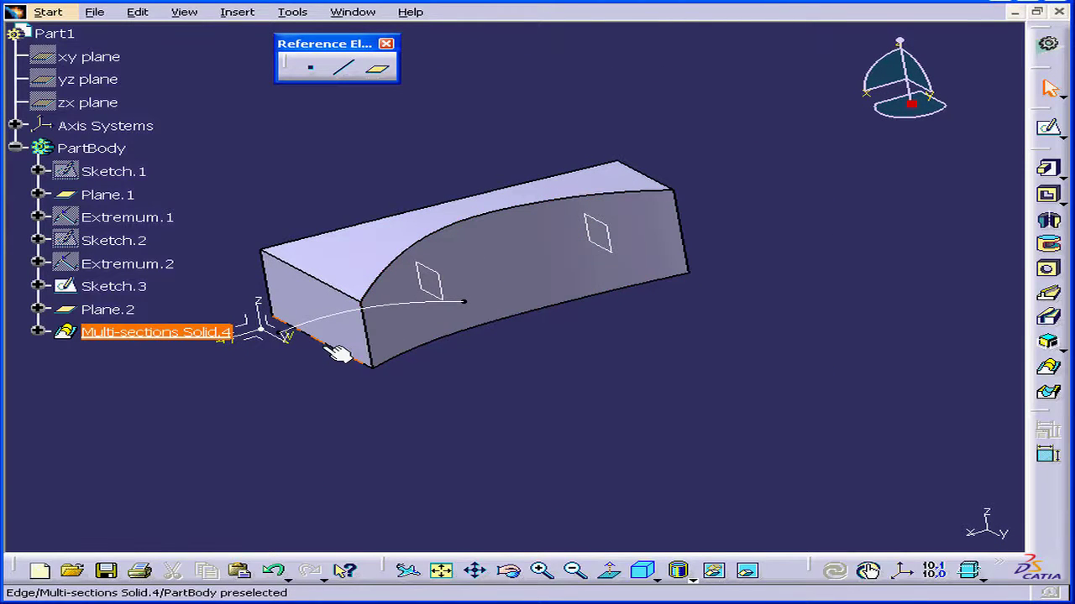
# Delete Multi-sections Solid.4 from the part body without deleting its aggregated elements
pyautogui.rightClick(193, 340)
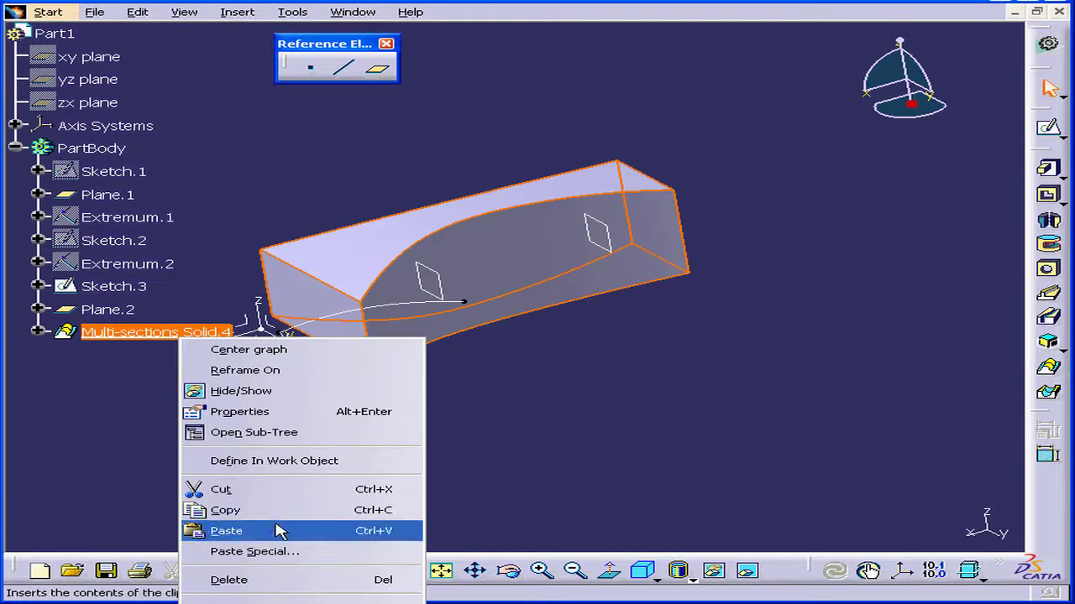
pyautogui.click(283, 580)
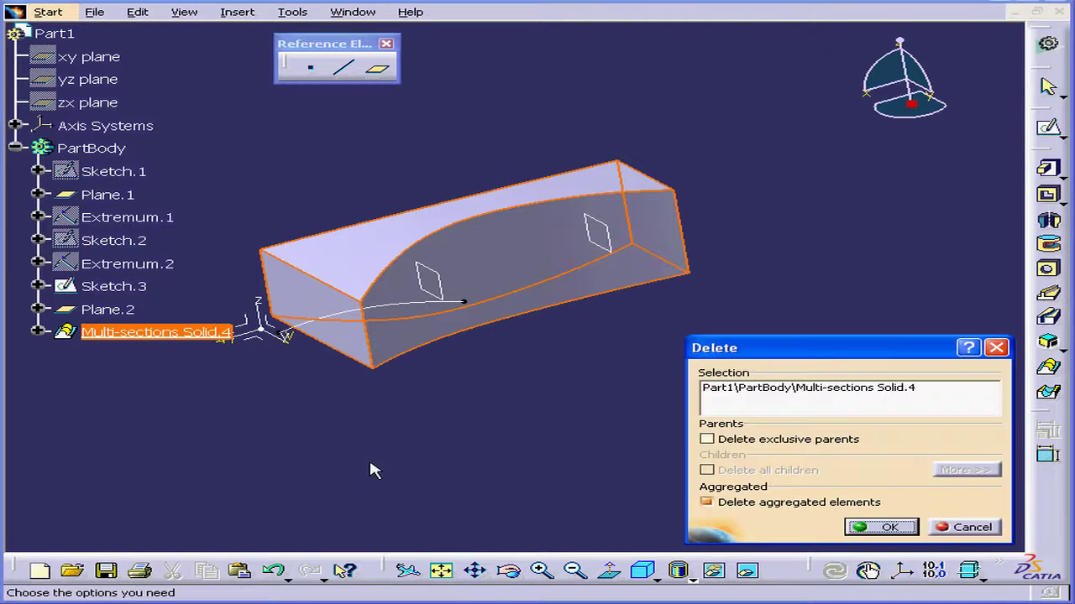
pyautogui.click(717, 503)
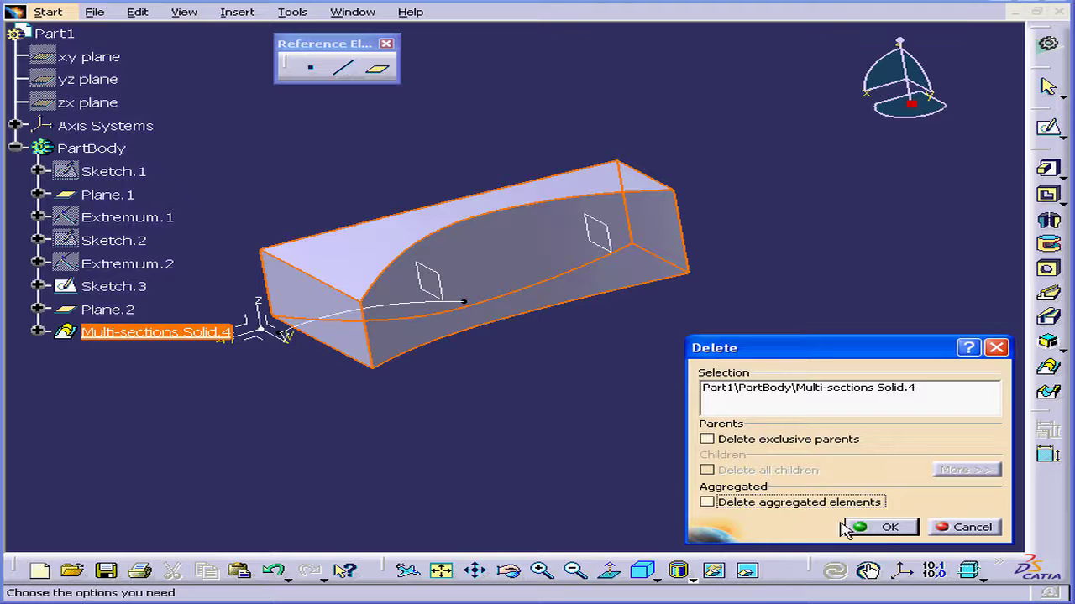
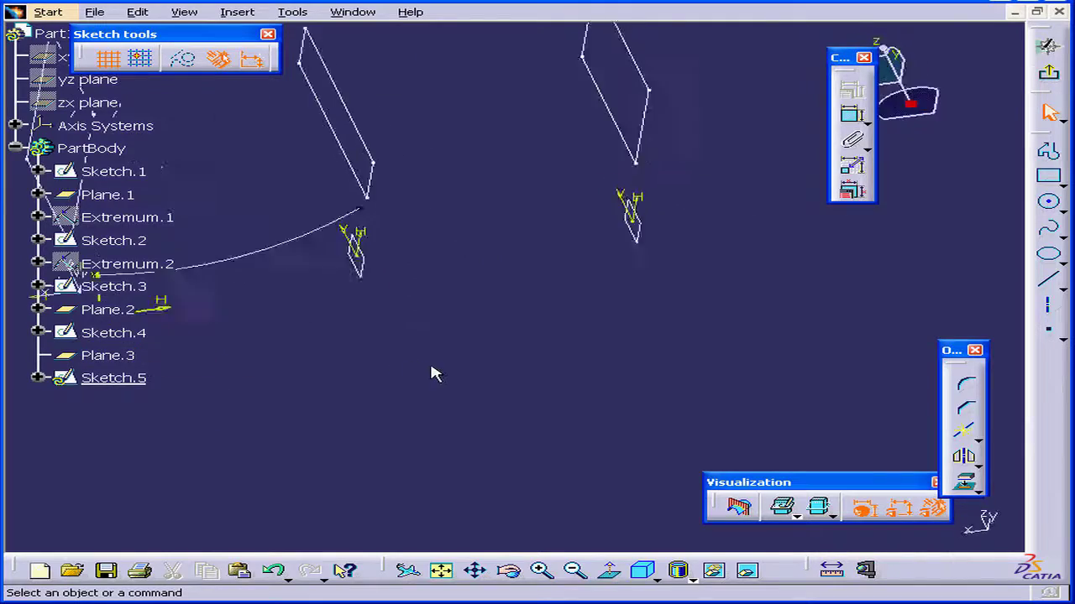
# Project the matching lower corner vertex of each of the three section rectangles into Sketch.5 and convert the projections to construction points
pyautogui.moveTo(463, 294)
pyautogui.mouseDown(button='middle')
pyautogui.moveTo(526, 344)
pyautogui.moveTo(506, 314)
pyautogui.moveTo(564, 344)
pyautogui.mouseUp(button='middle')
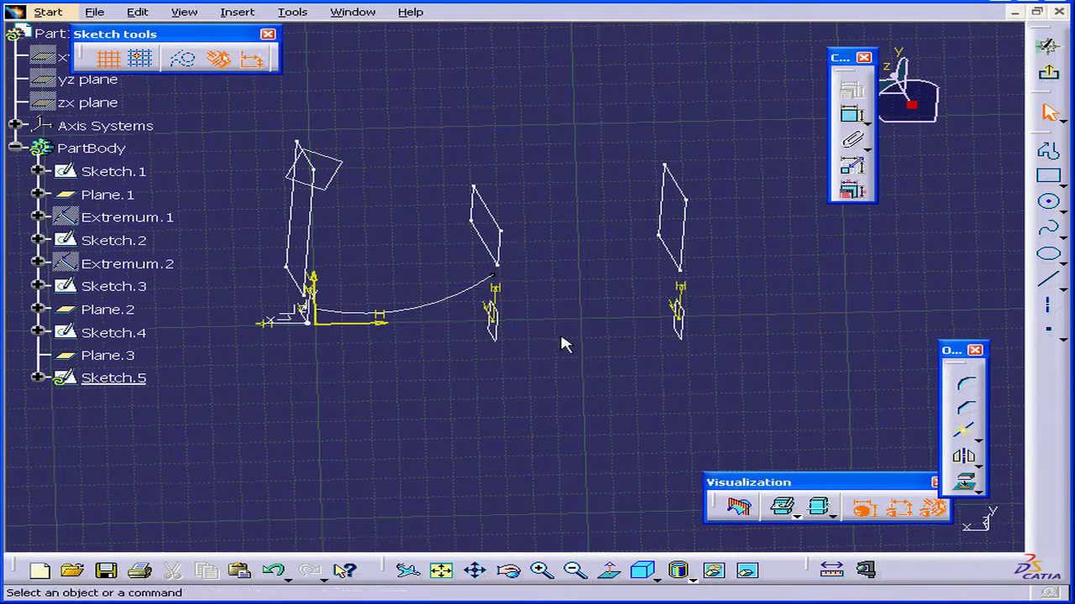
pyautogui.click(1048, 280)
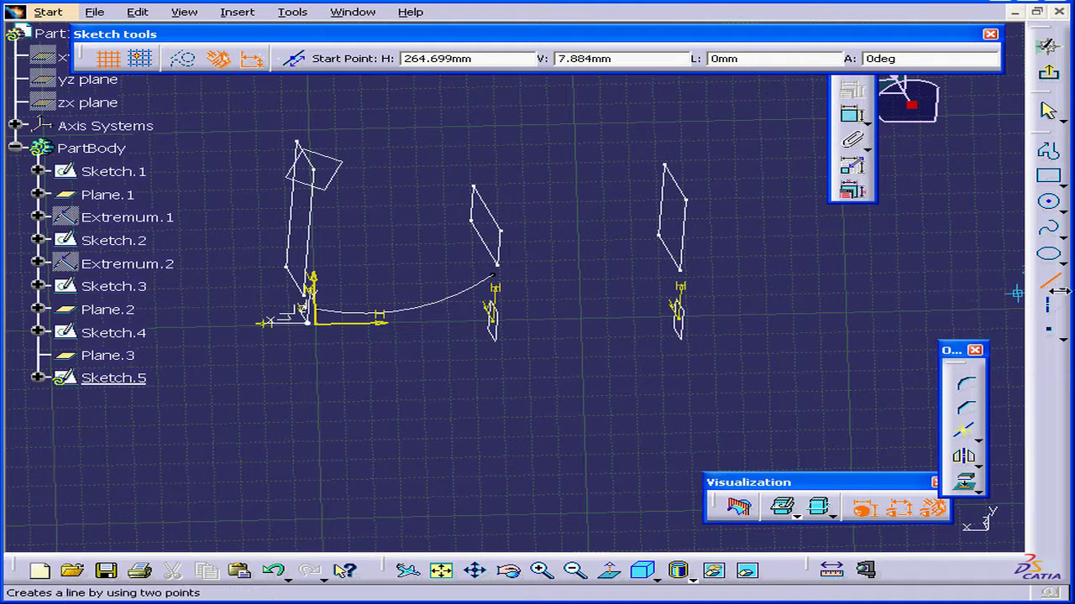
pyautogui.click(1054, 284)
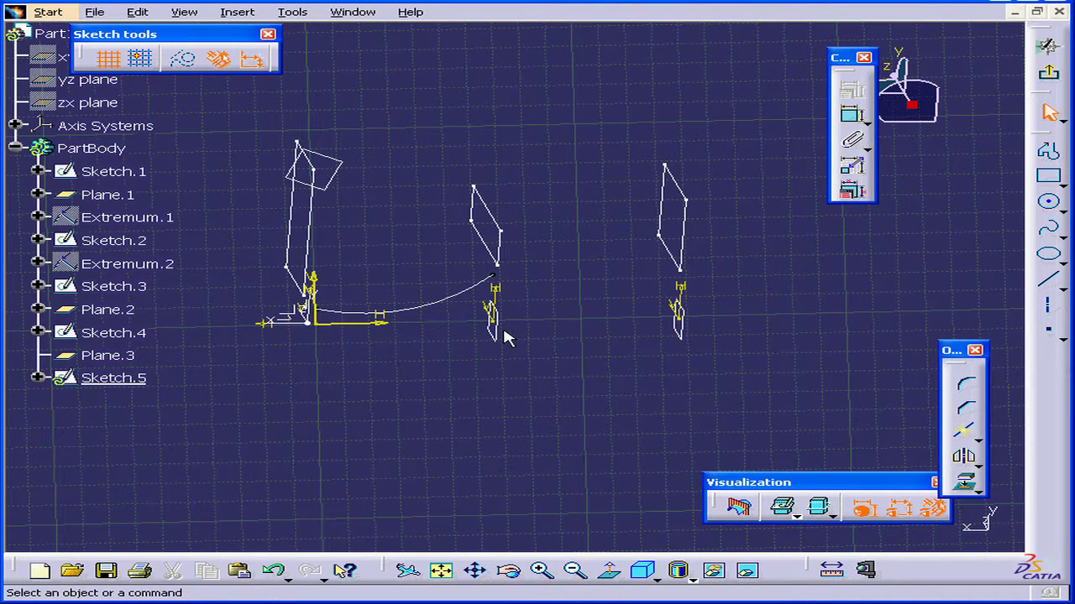
pyautogui.click(326, 172)
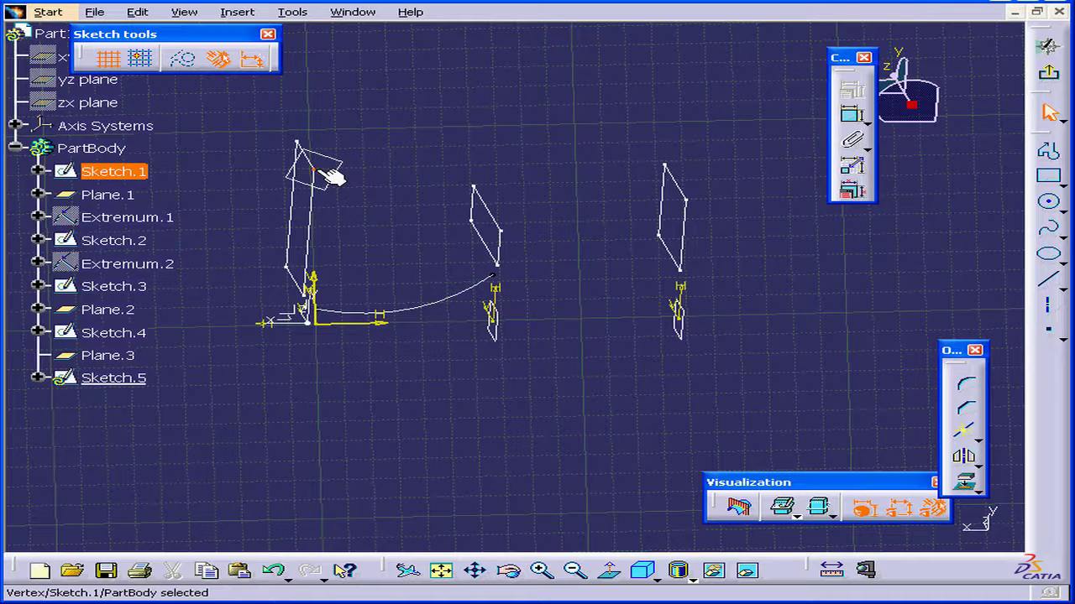
pyautogui.keyDown('ctrl'); pyautogui.click(502, 233); pyautogui.keyUp('ctrl')
pyautogui.keyDown('ctrl'); pyautogui.click(687, 203); pyautogui.keyUp('ctrl')
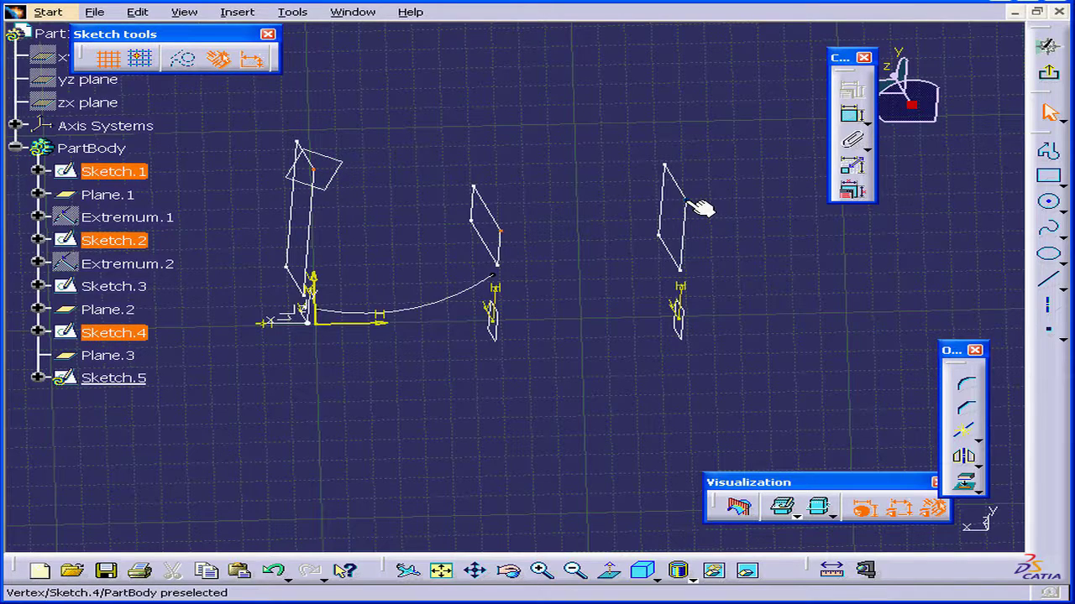
pyautogui.click(967, 486)
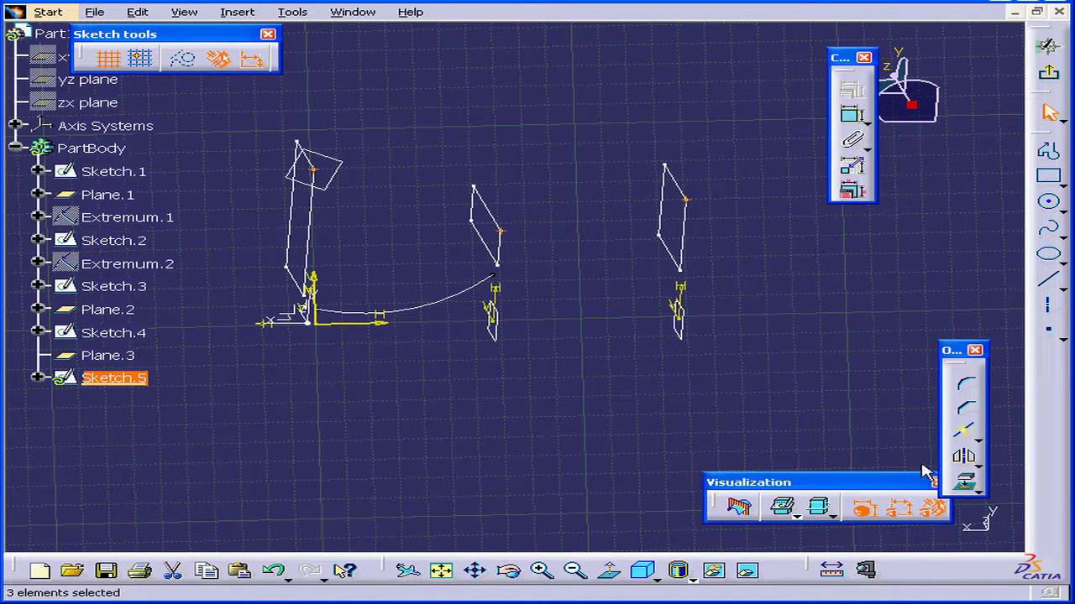
pyautogui.click(186, 66)
# Connect the three projected points with two construction lines that meet at the middle section's point
pyautogui.click(1047, 280)
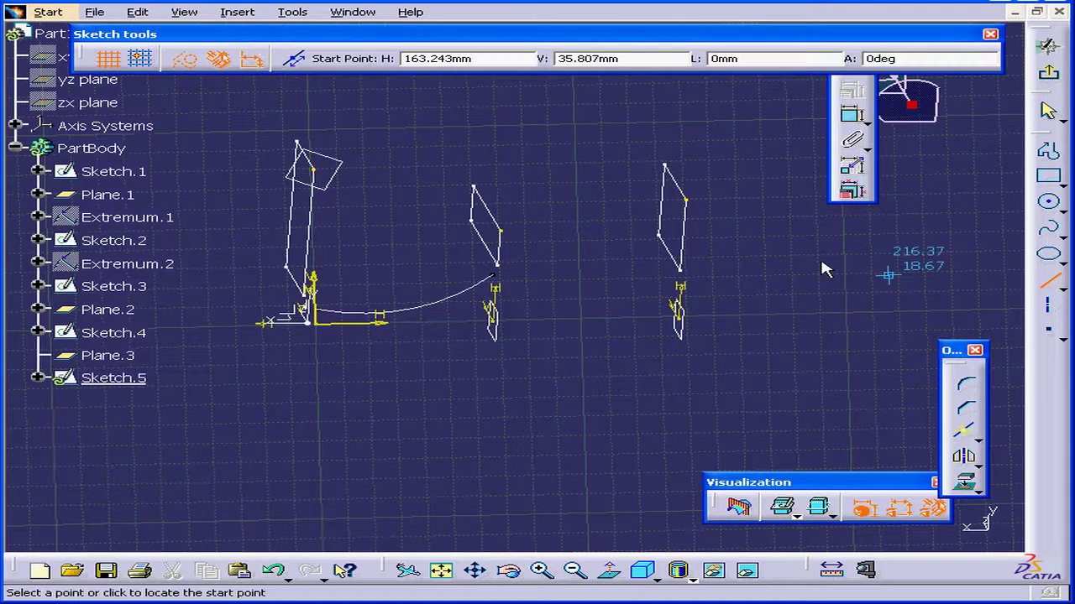
pyautogui.click(317, 171)
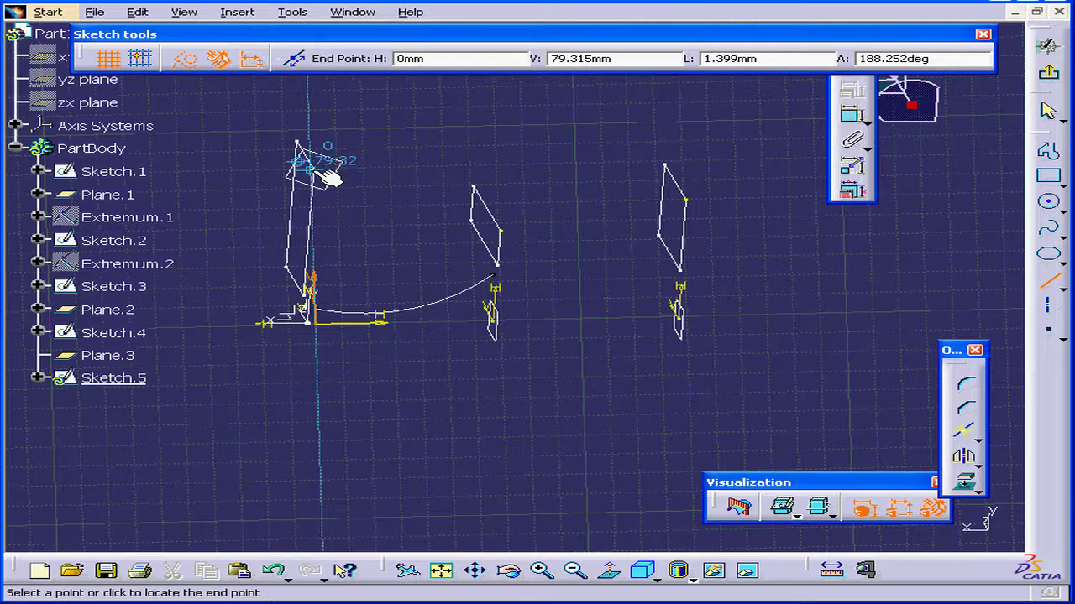
pyautogui.click(502, 230)
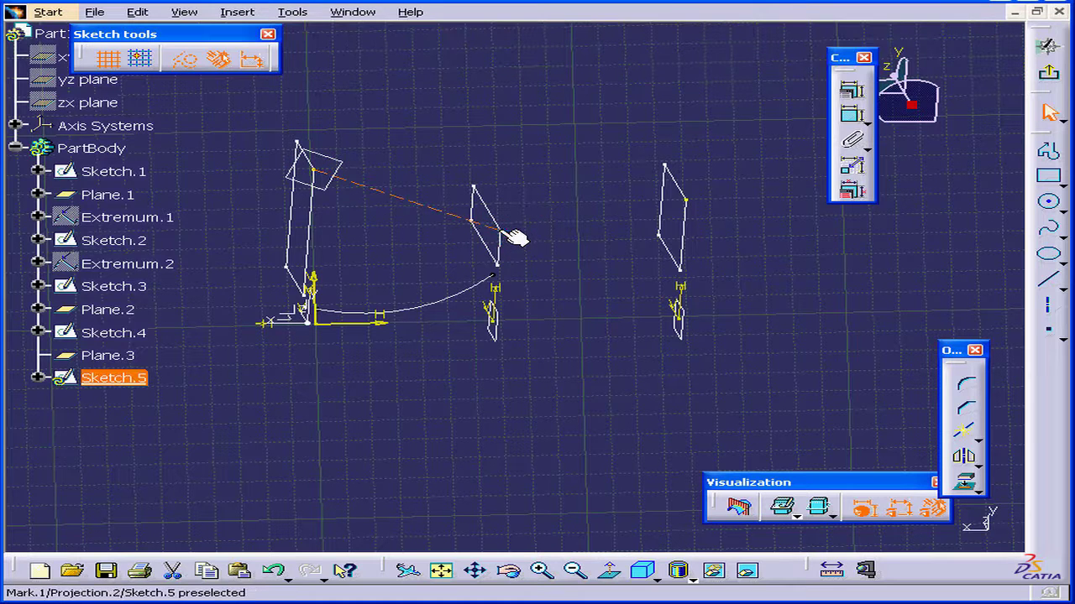
pyautogui.click(1048, 280)
pyautogui.click(686, 200)
pyautogui.click(502, 229)
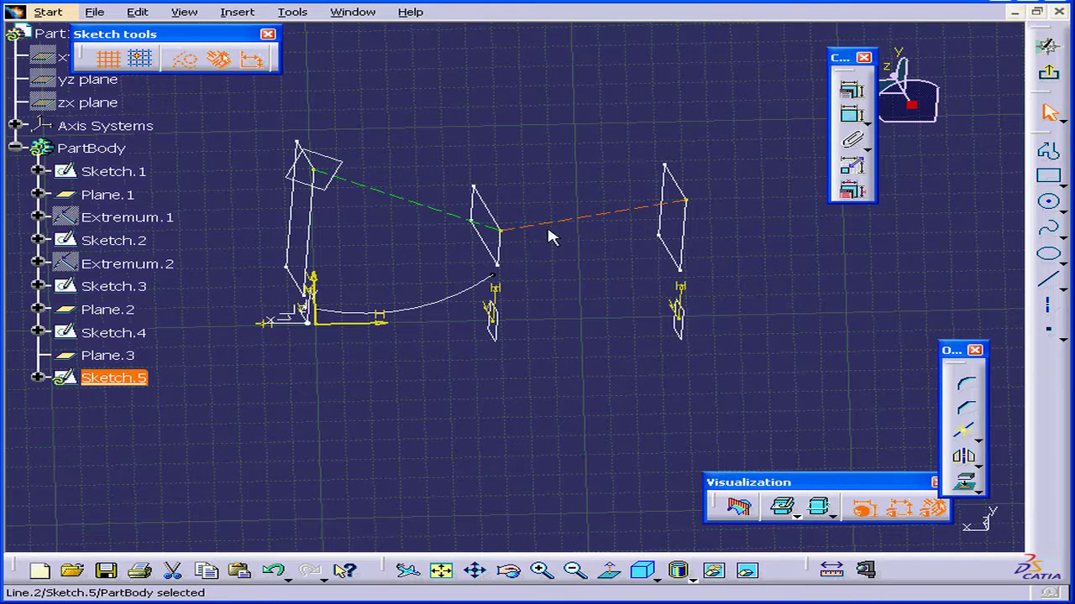
# Convert both connecting lines in Sketch.5 from construction to standard geometry and finish the sketch
pyautogui.keyDown('ctrl'); pyautogui.click(474, 222); pyautogui.keyUp('ctrl')
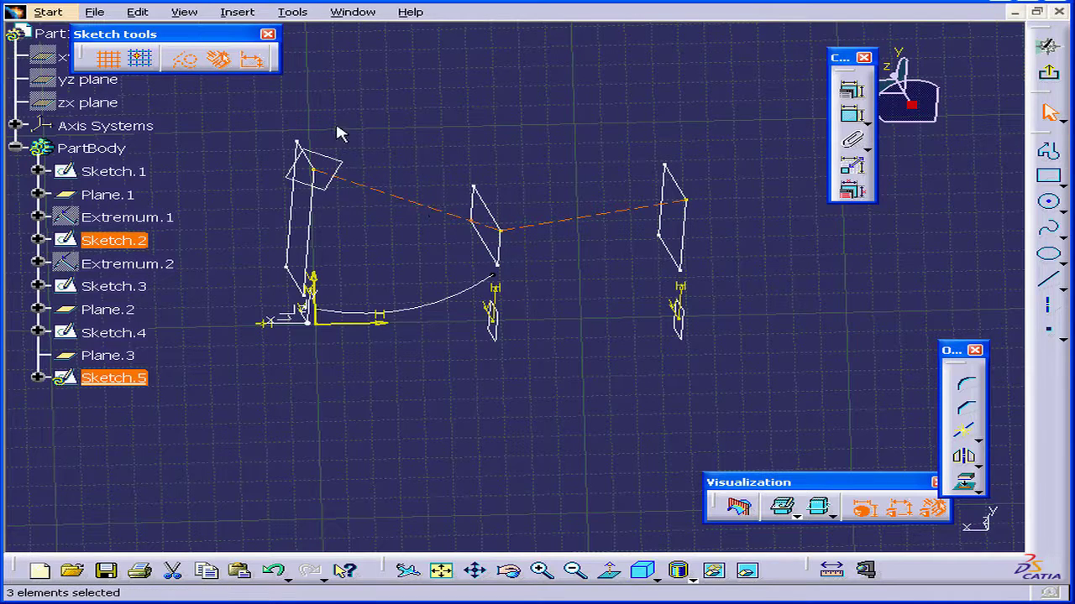
pyautogui.click(186, 60)
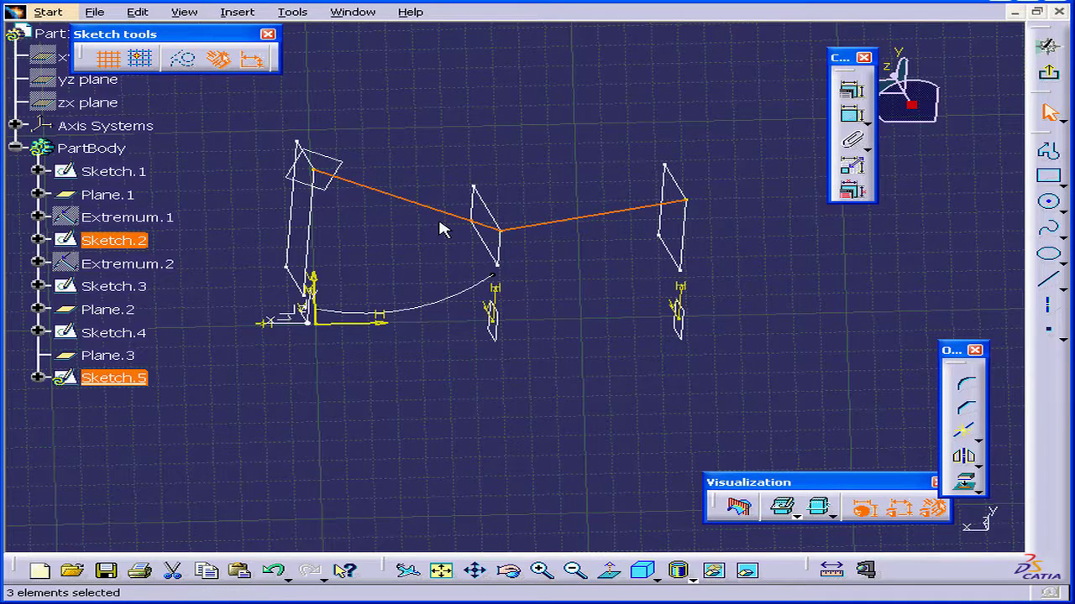
pyautogui.click(1048, 74)
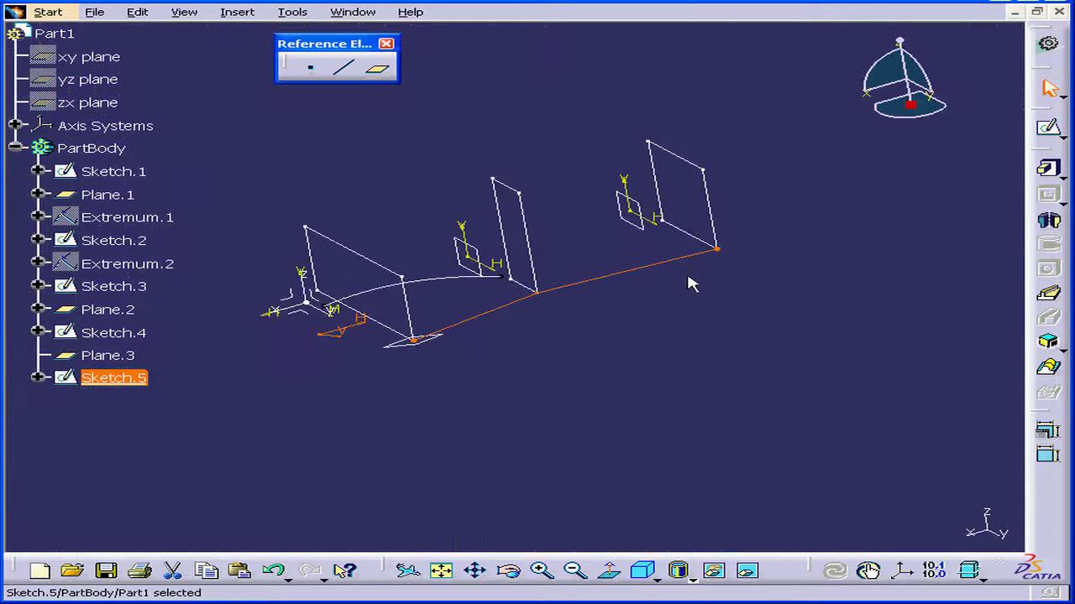
pyautogui.click(1049, 370)
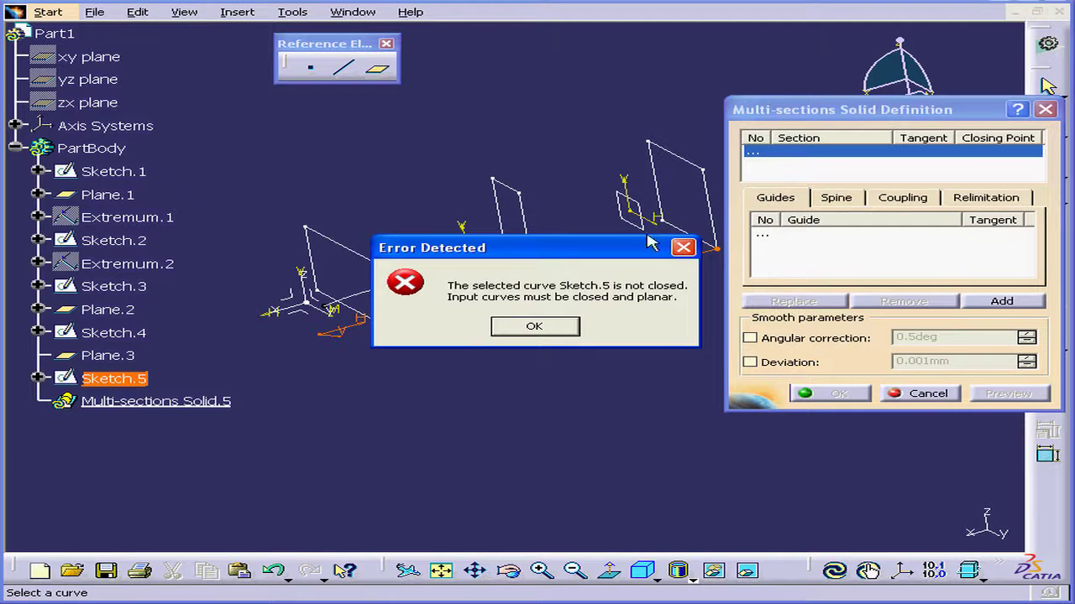
pyautogui.click(534, 327)
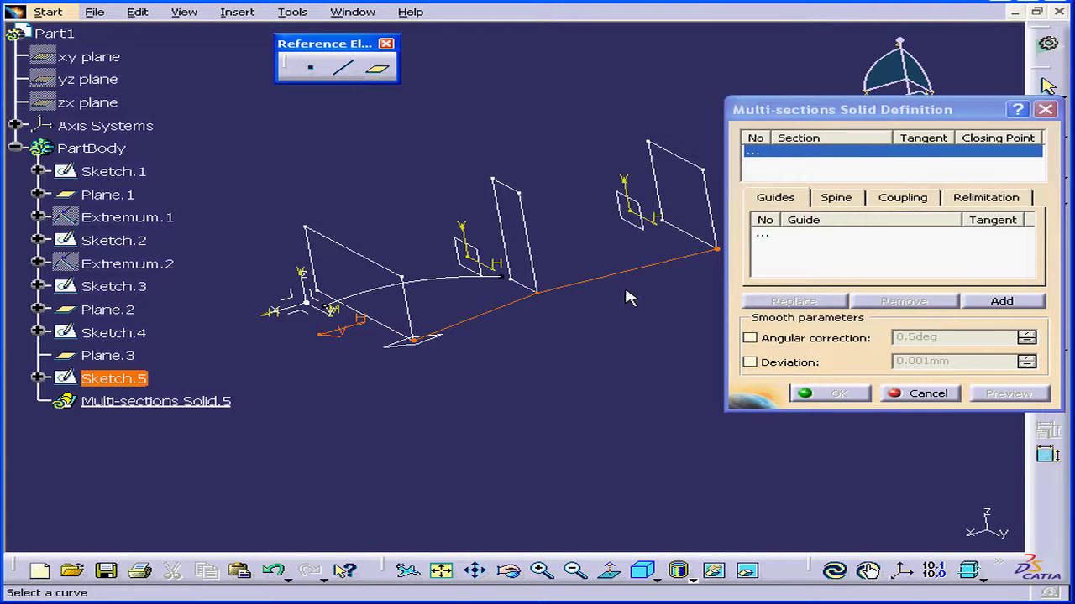
pyautogui.click(920, 396)
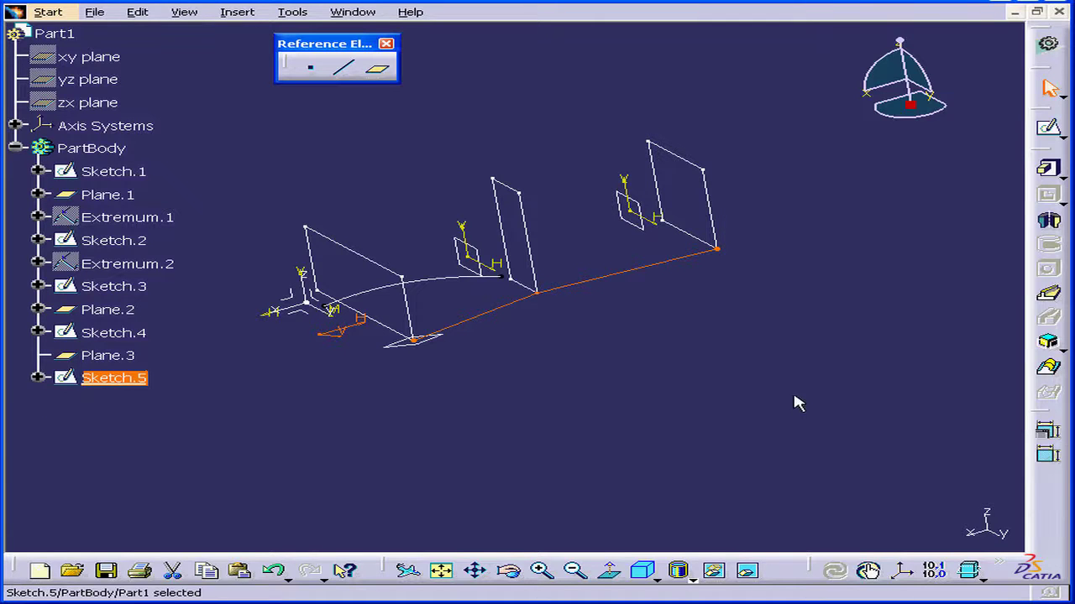
# Start a multi-sections solid using the rectangles Sketch.1, Sketch.2 and Sketch.4 as its three sections
pyautogui.click(1051, 372)
pyautogui.moveTo(834, 120); pyautogui.dragTo(804, 99)
pyautogui.click(372, 263)
pyautogui.click(521, 202)
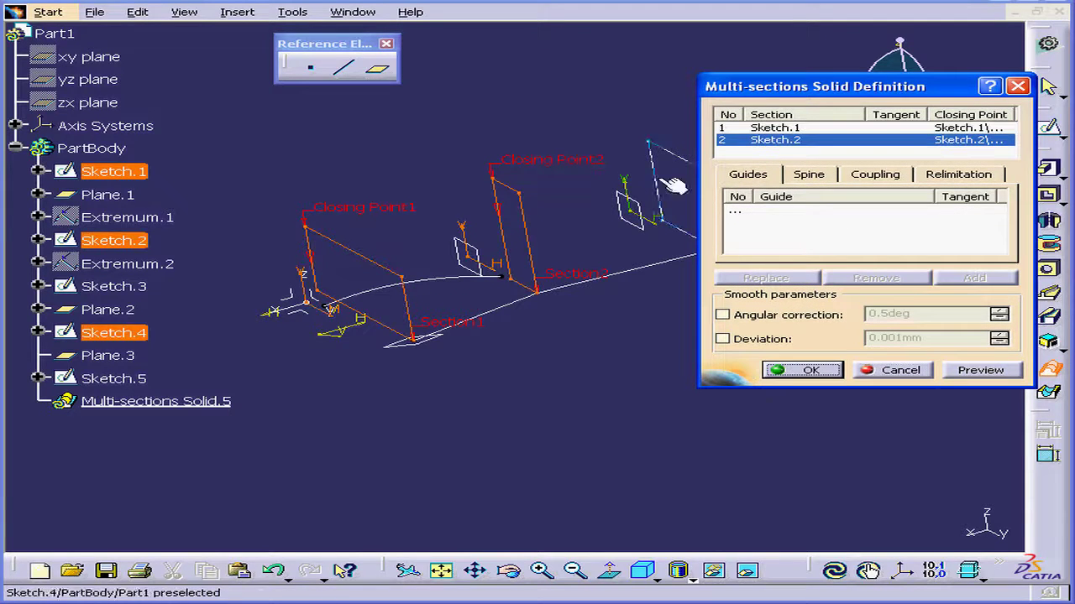
pyautogui.click(672, 164)
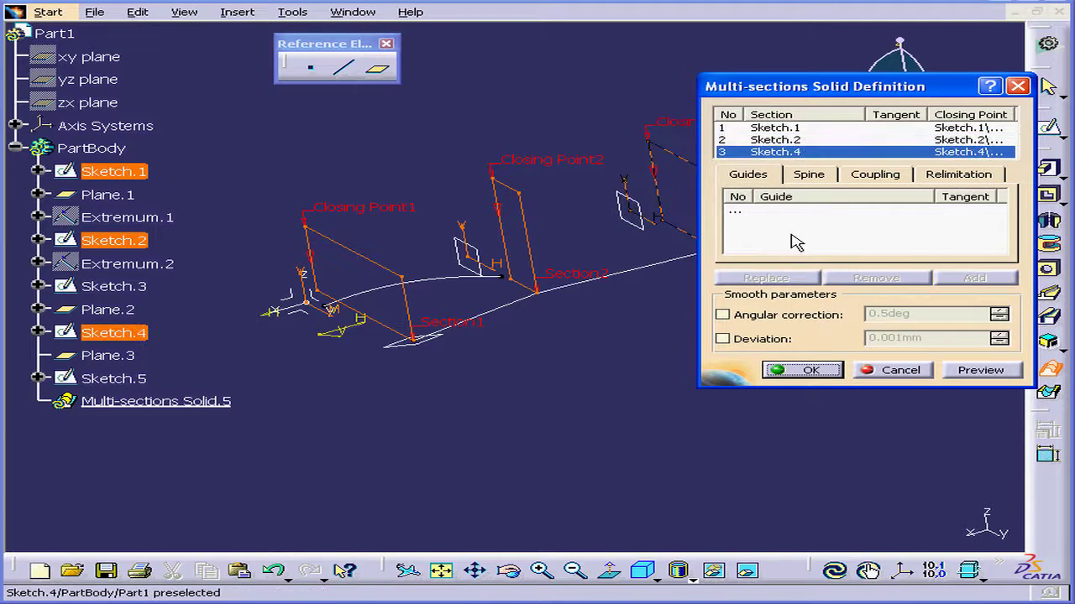
# Add the Sketch.5 polyline as the solid's guide, preview the shape and create the multi-sections solid
pyautogui.click(749, 213)
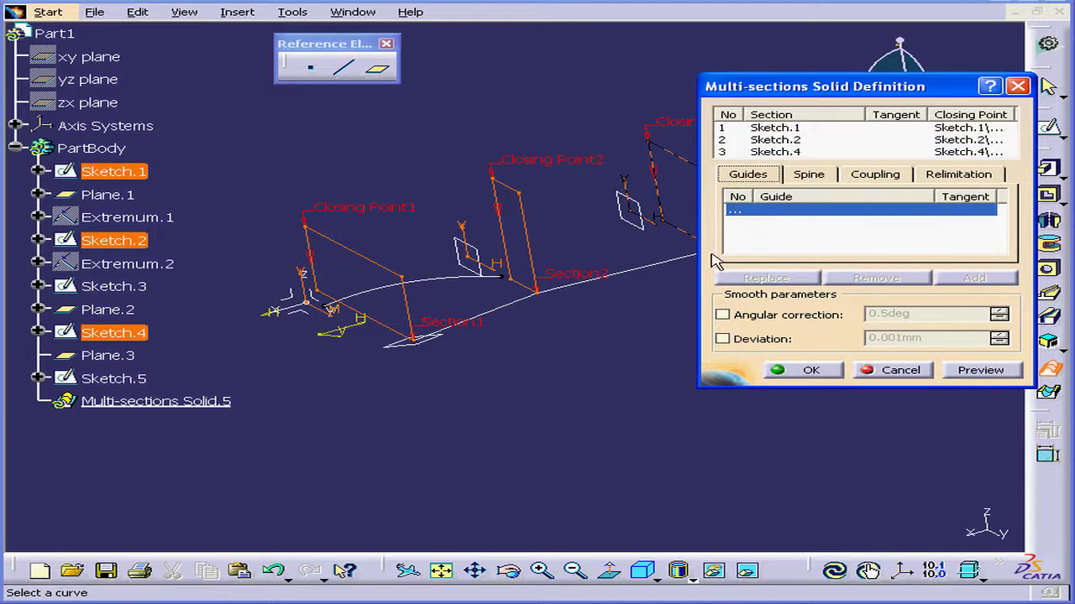
pyautogui.click(517, 299)
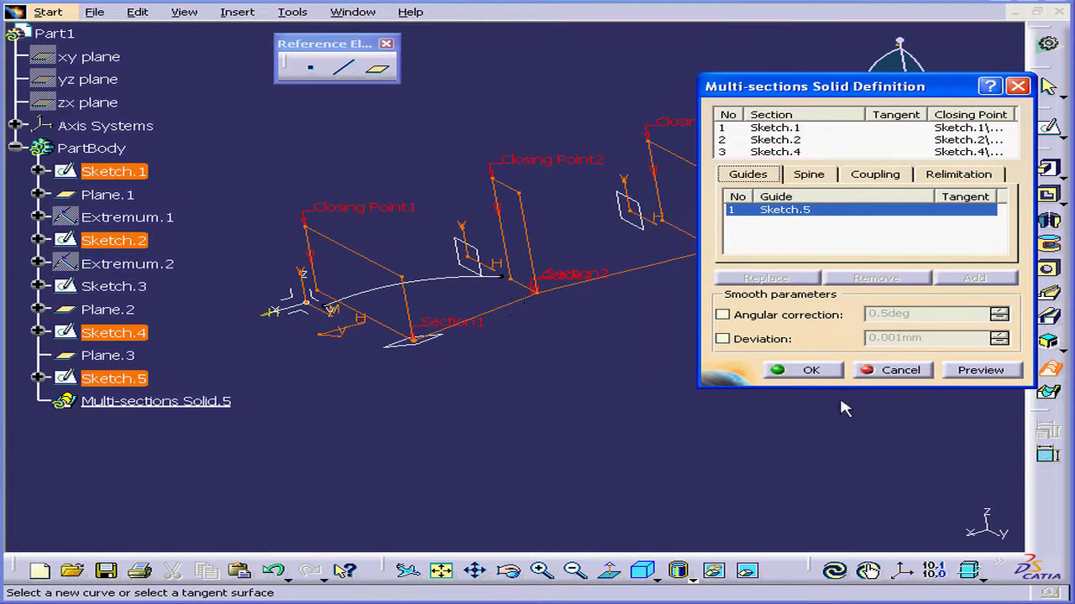
pyautogui.click(991, 378)
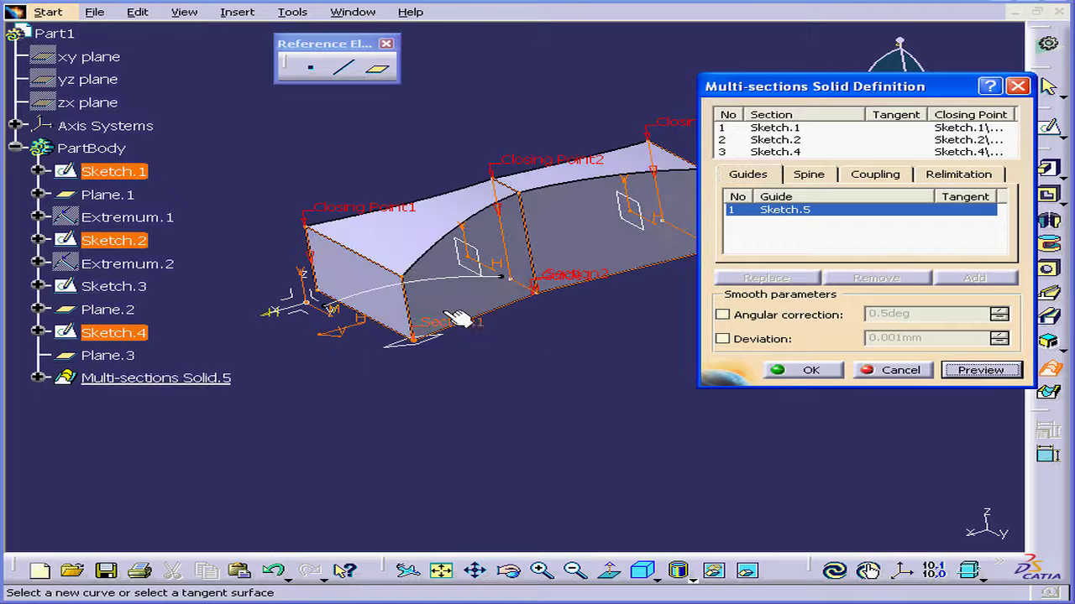
pyautogui.moveTo(432, 307); pyautogui.dragTo(525, 340, button='middle')
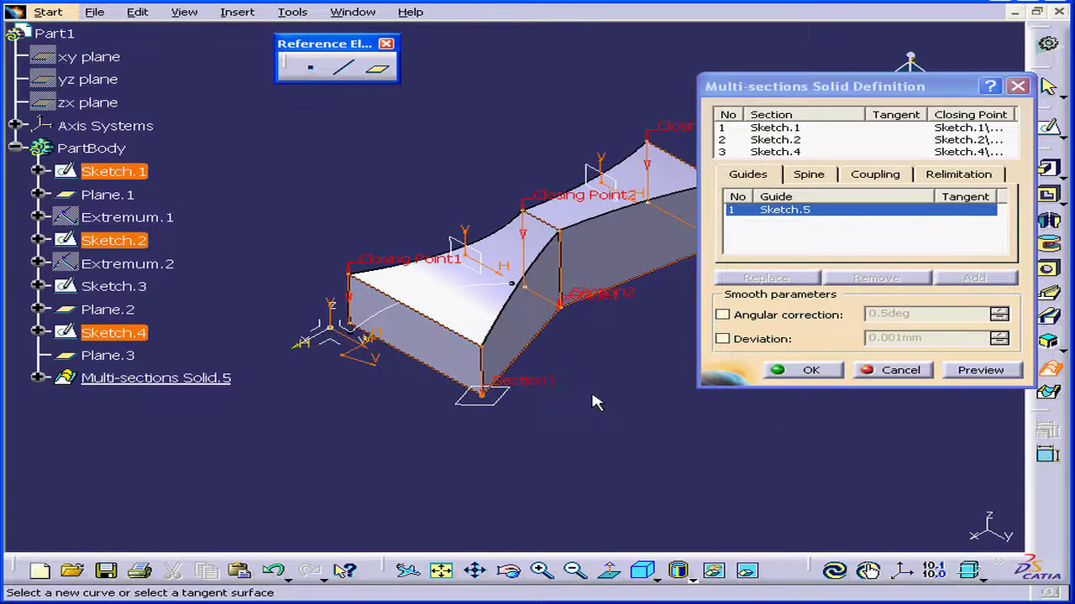
pyautogui.click(808, 370)
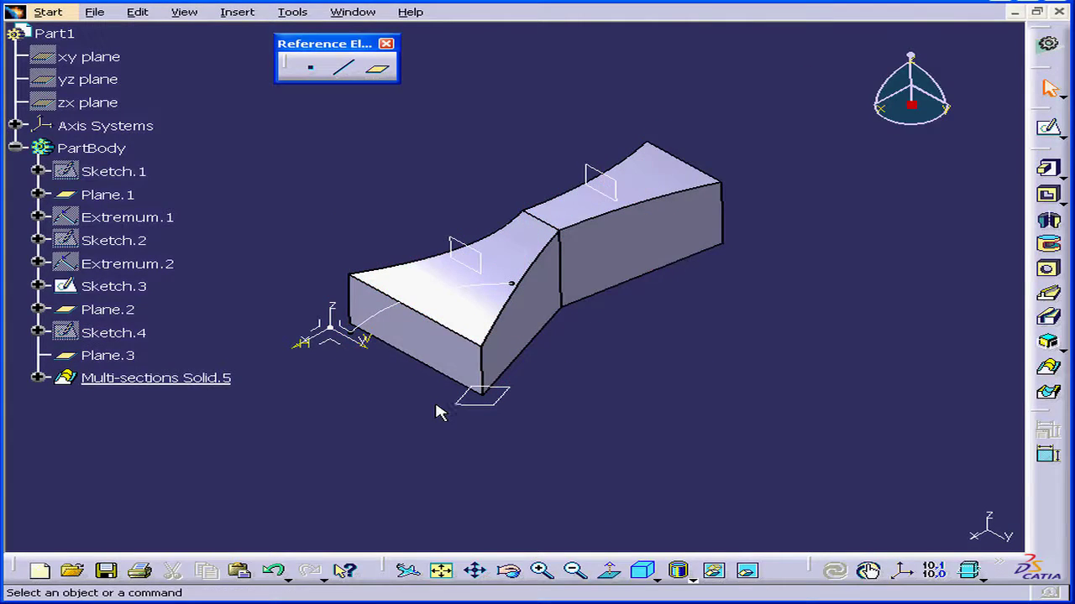
# Edit Sketch.5 under Multi-sections Solid.5 and delete its two connecting lines, keeping the three projected points
pyautogui.click(38, 379)
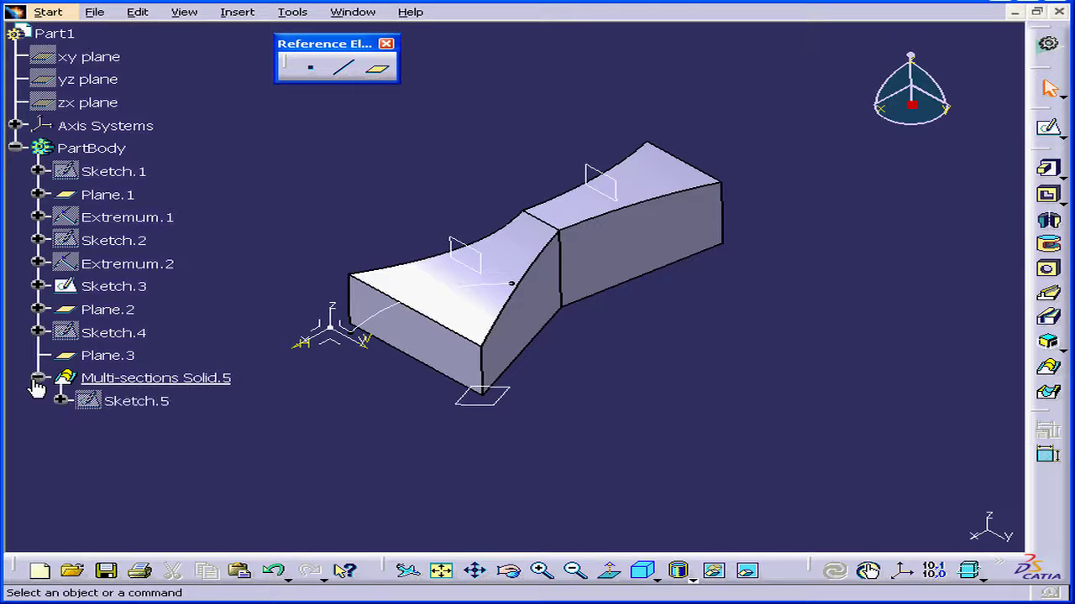
pyautogui.doubleClick(126, 403)
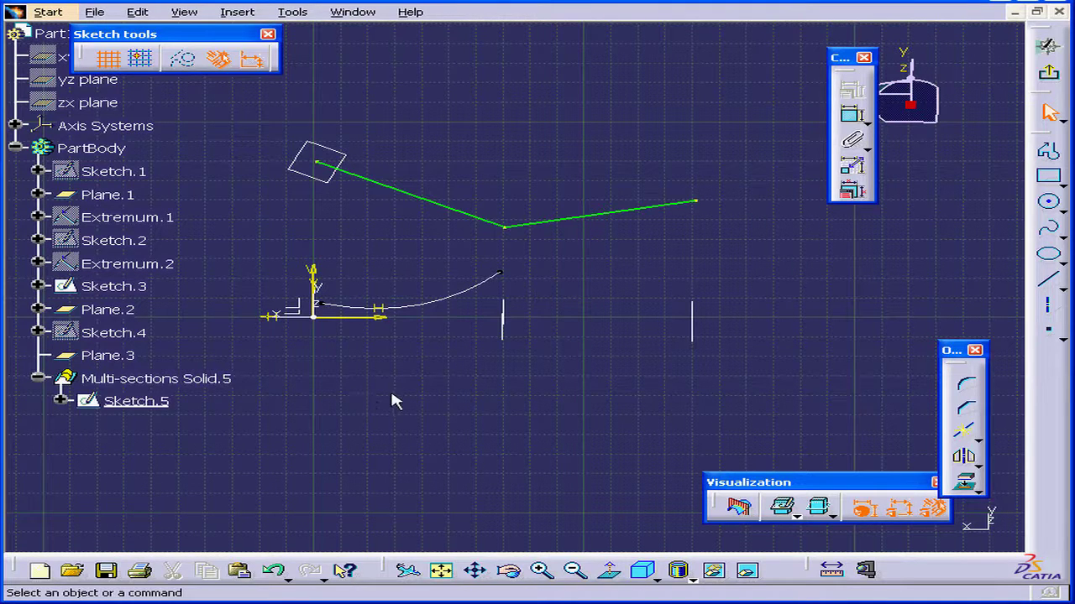
pyautogui.click(590, 223)
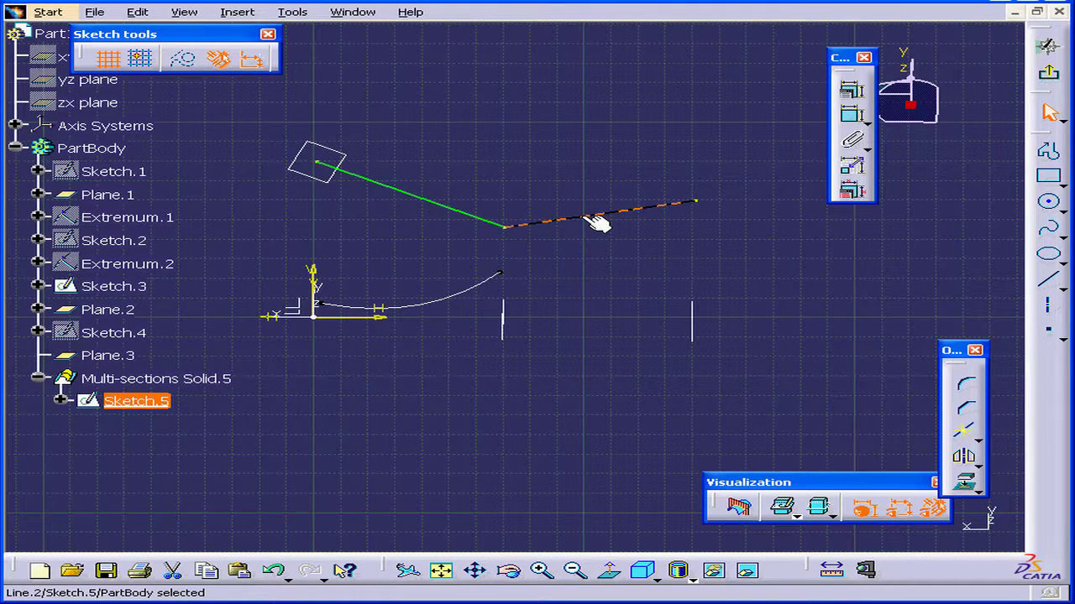
pyautogui.press('Delete')
pyautogui.click(467, 218)
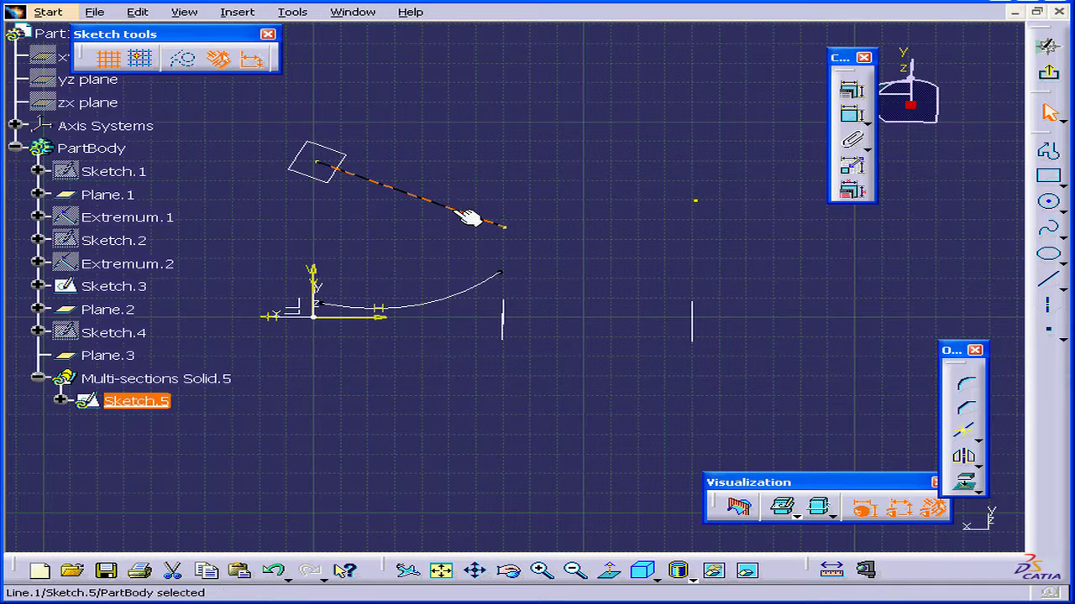
pyautogui.press('Delete')
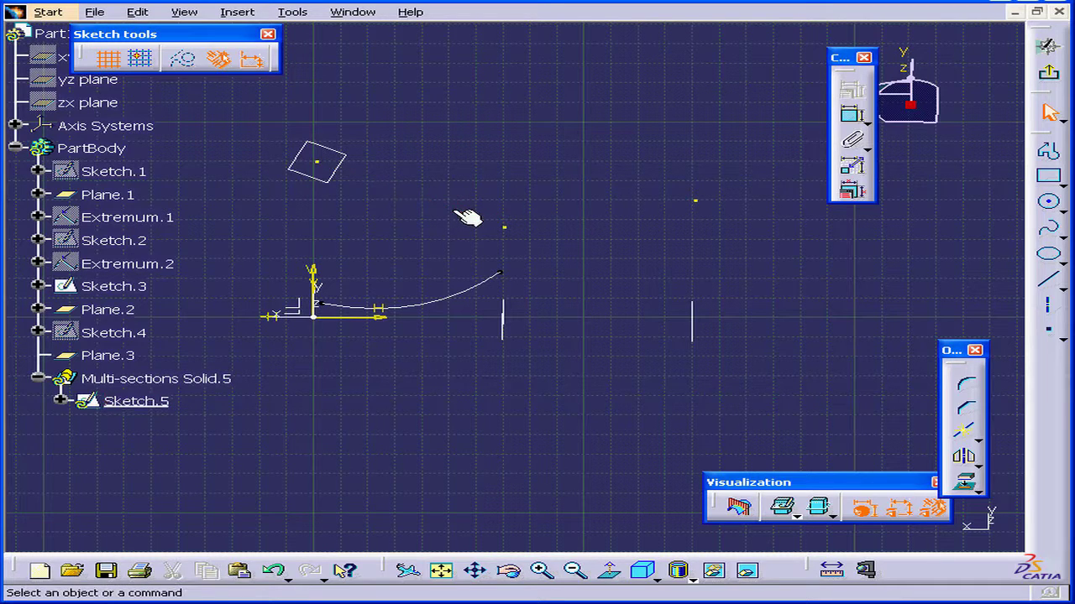
# Draw a spline through the three projected points with one extra control point between each pair, and finish the sketch
pyautogui.click(1054, 237)
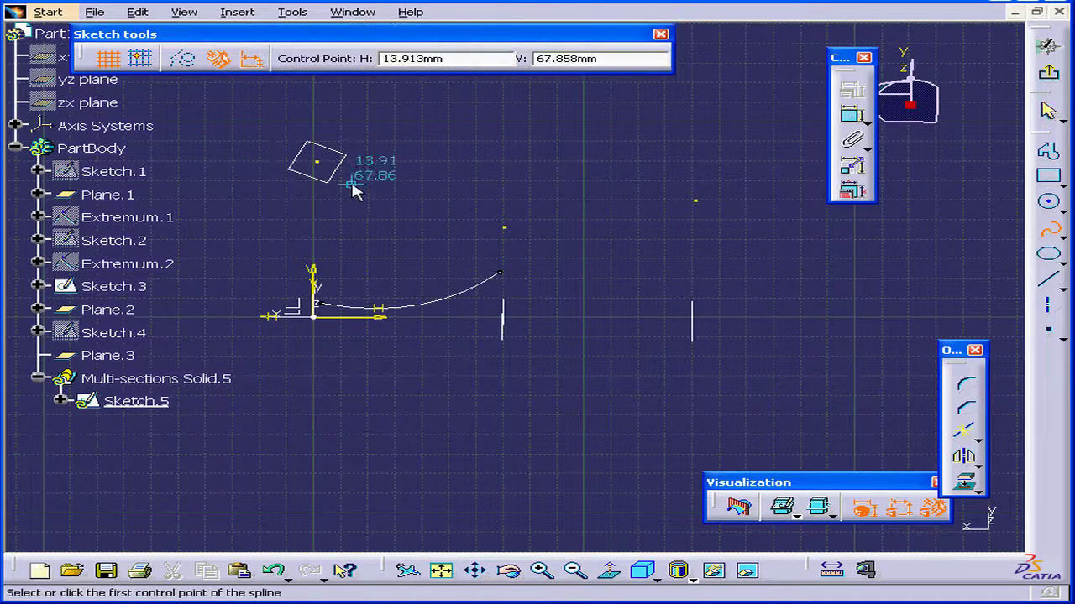
pyautogui.click(319, 162)
pyautogui.click(383, 201)
pyautogui.click(504, 226)
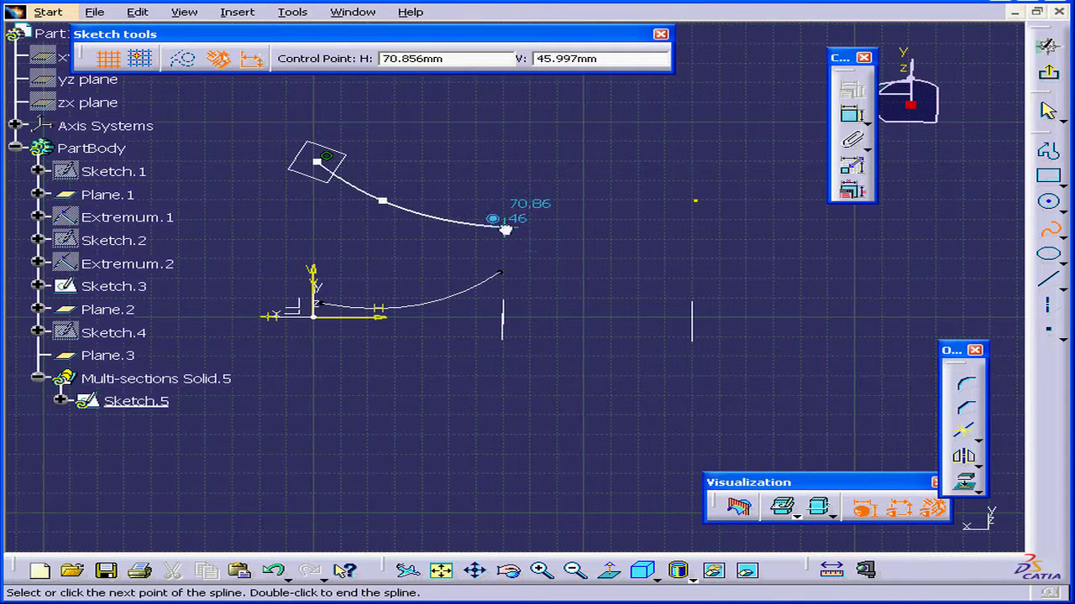
pyautogui.click(594, 201)
pyautogui.click(695, 201)
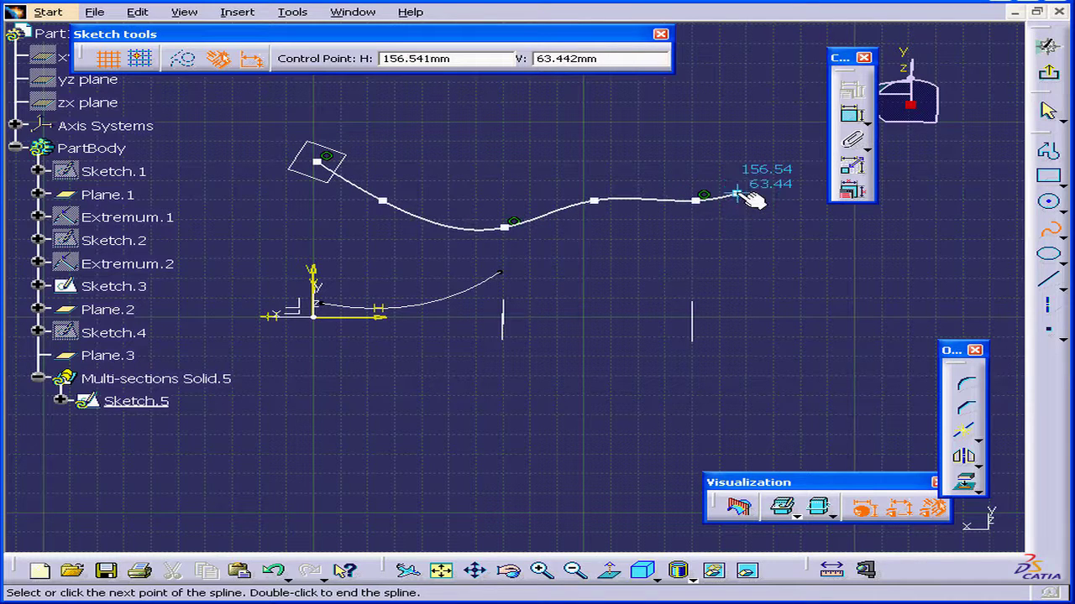
pyautogui.press('Escape')
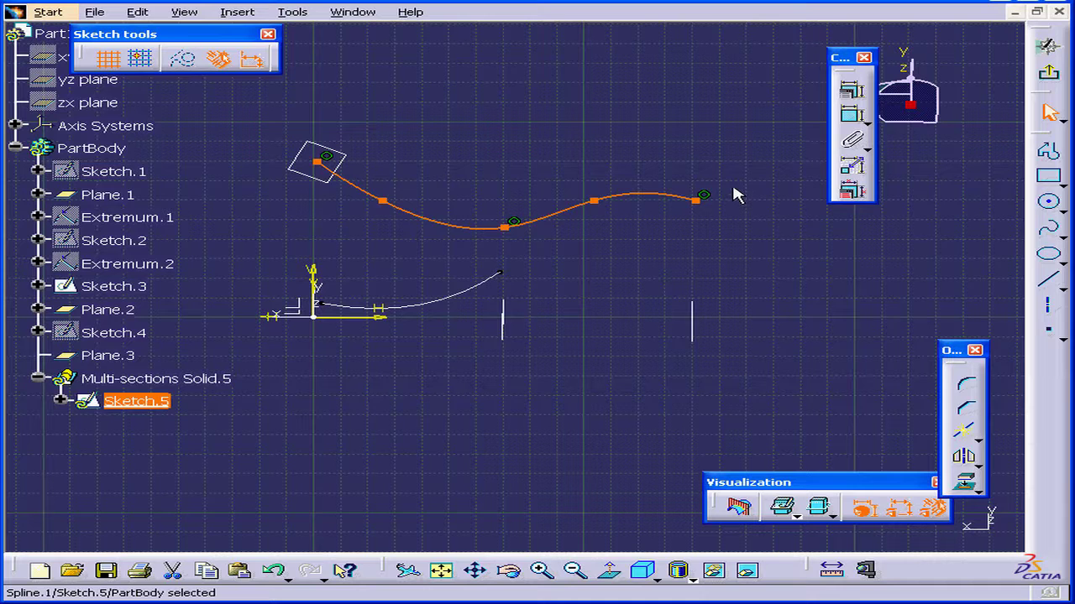
pyautogui.click(1048, 72)
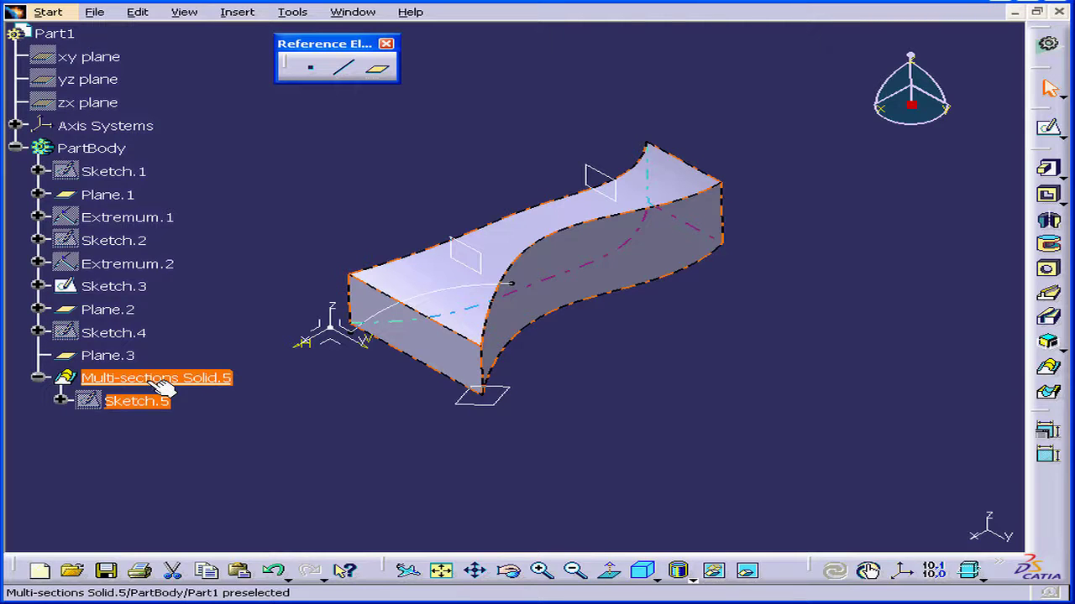
# Define Plane.3 as the in-work object and show the section sketches Sketch.1, Sketch.2 and Sketch.4
pyautogui.rightClick(98, 357)
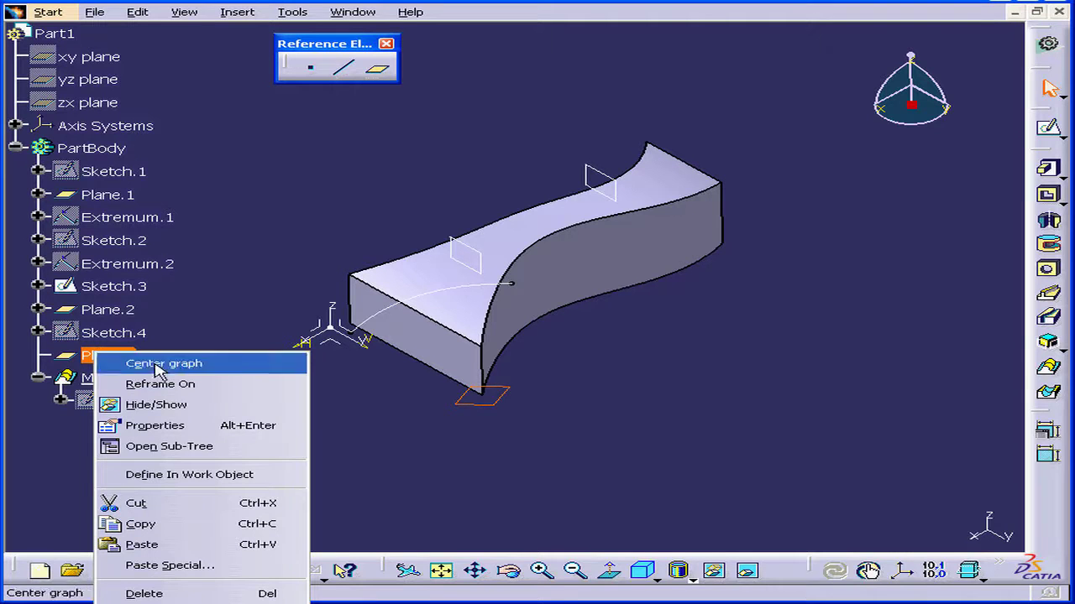
pyautogui.click(208, 476)
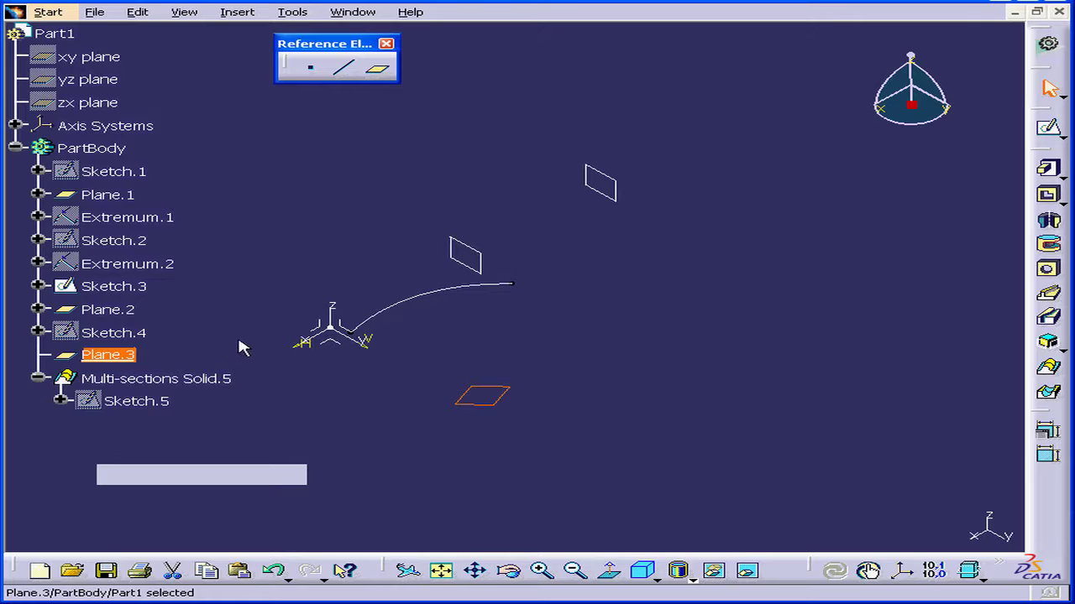
pyautogui.rightClick(126, 172)
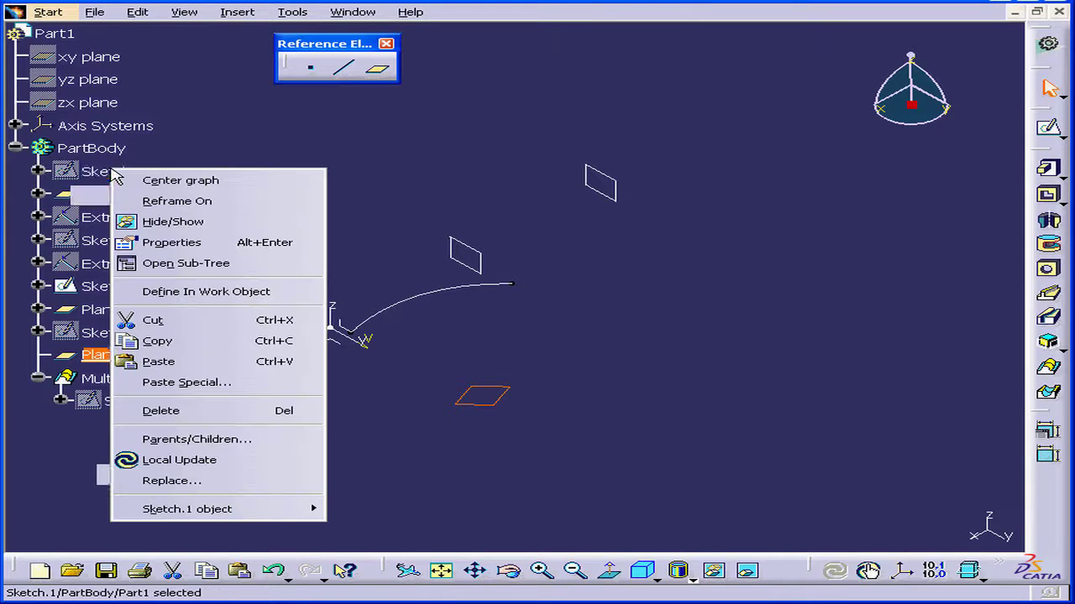
pyautogui.click(187, 221)
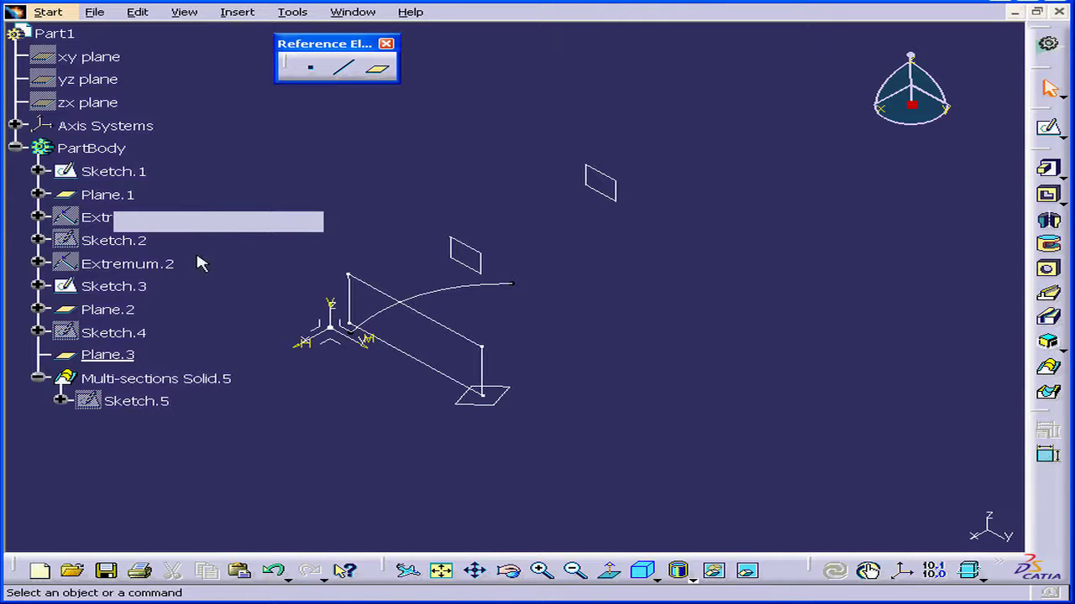
pyautogui.rightClick(122, 241)
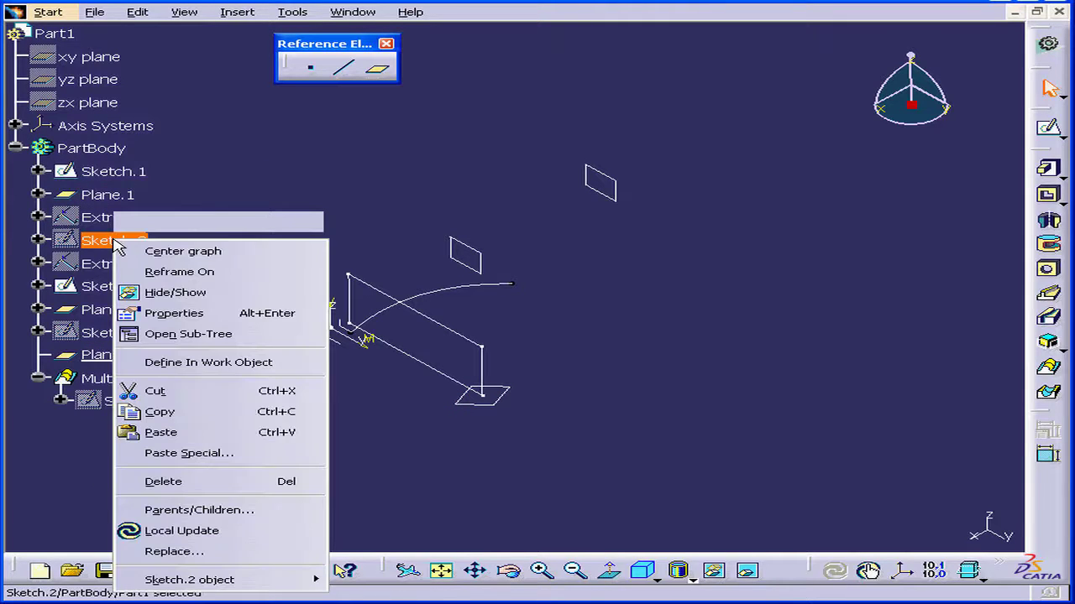
pyautogui.click(209, 301)
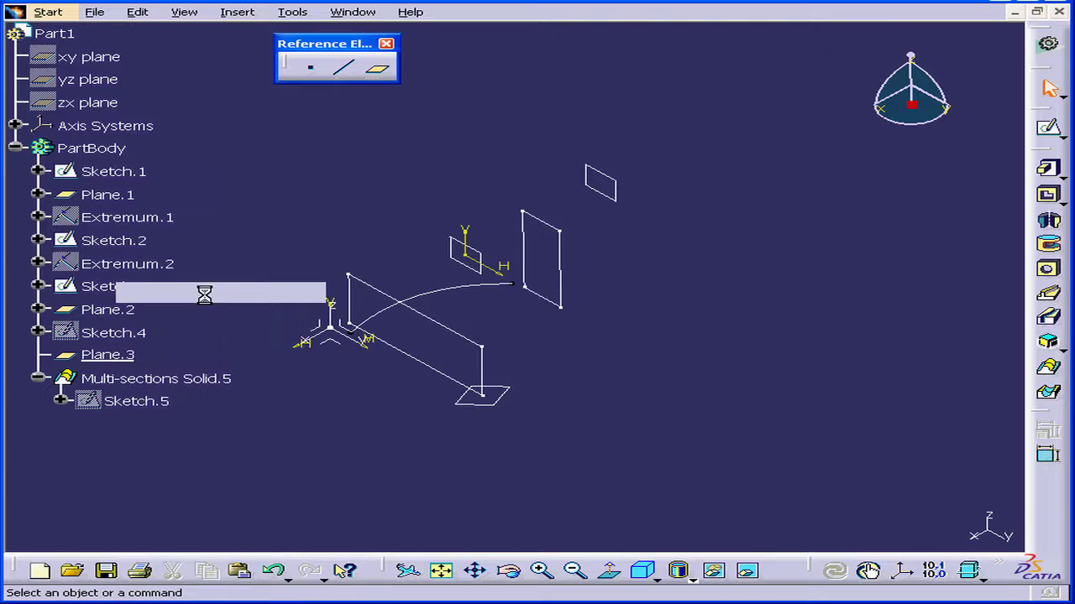
pyautogui.rightClick(119, 334)
pyautogui.click(195, 385)
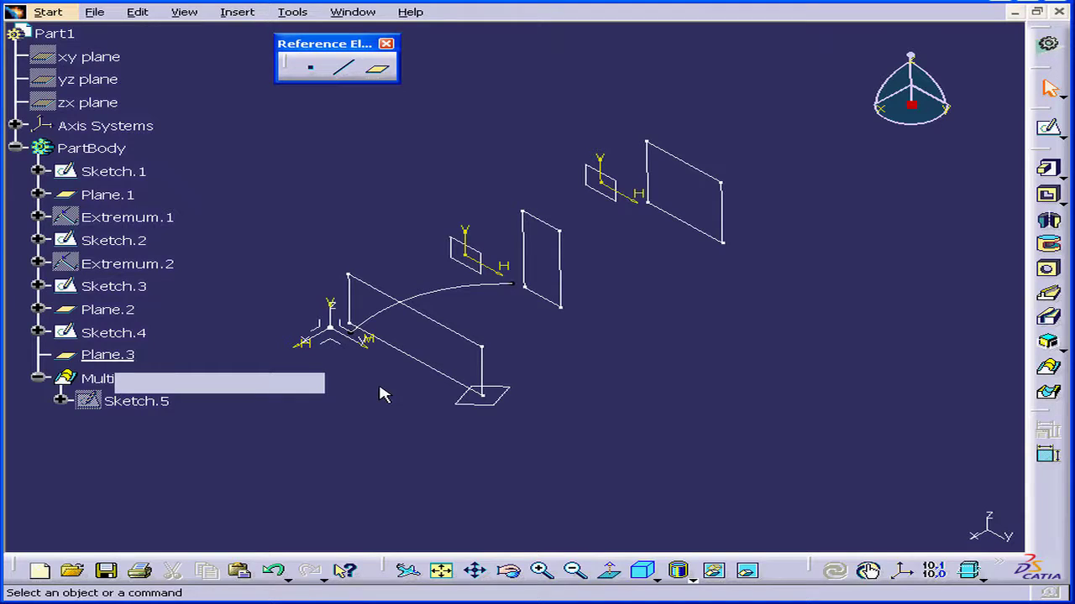
pyautogui.rightClick(140, 406)
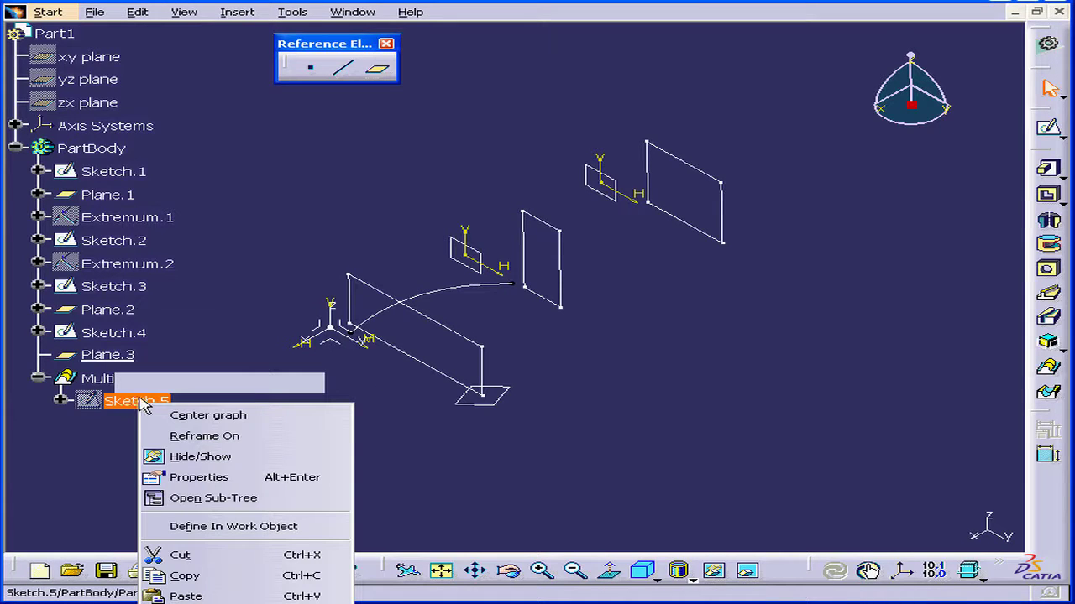
pyautogui.click(189, 354)
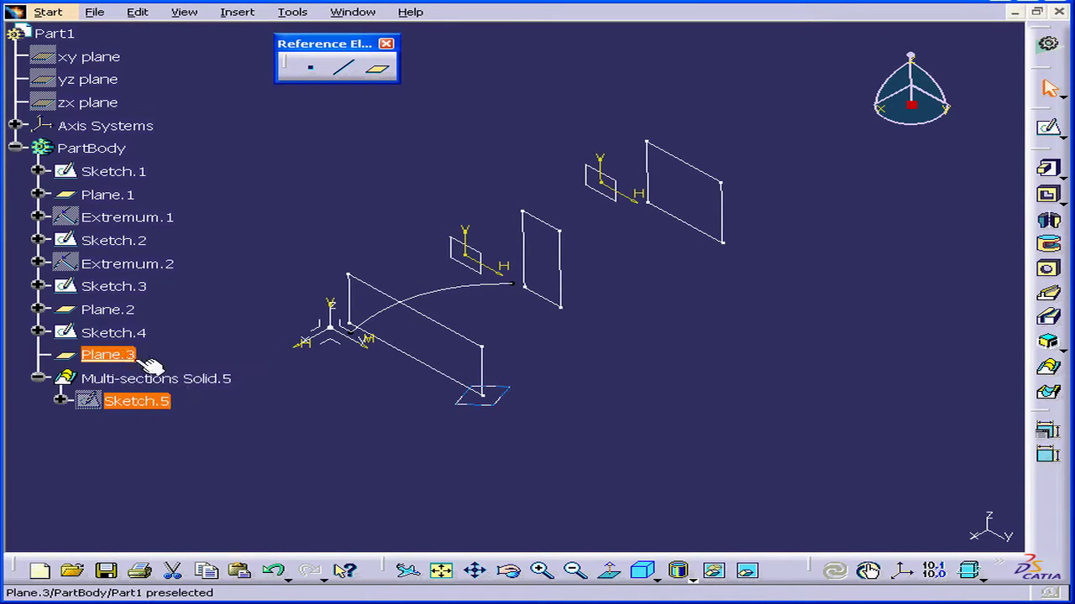
# Create a point-point reference line from Sketch.1's upper corner above Plane.3 to the matching upper corner of Sketch.2
pyautogui.click(344, 68)
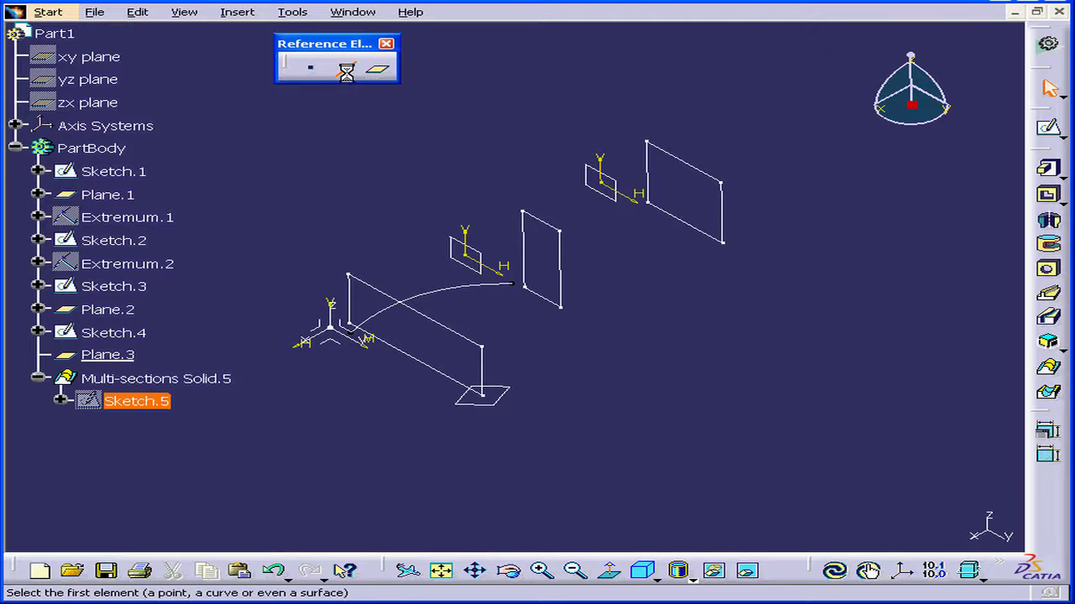
pyautogui.click(485, 348)
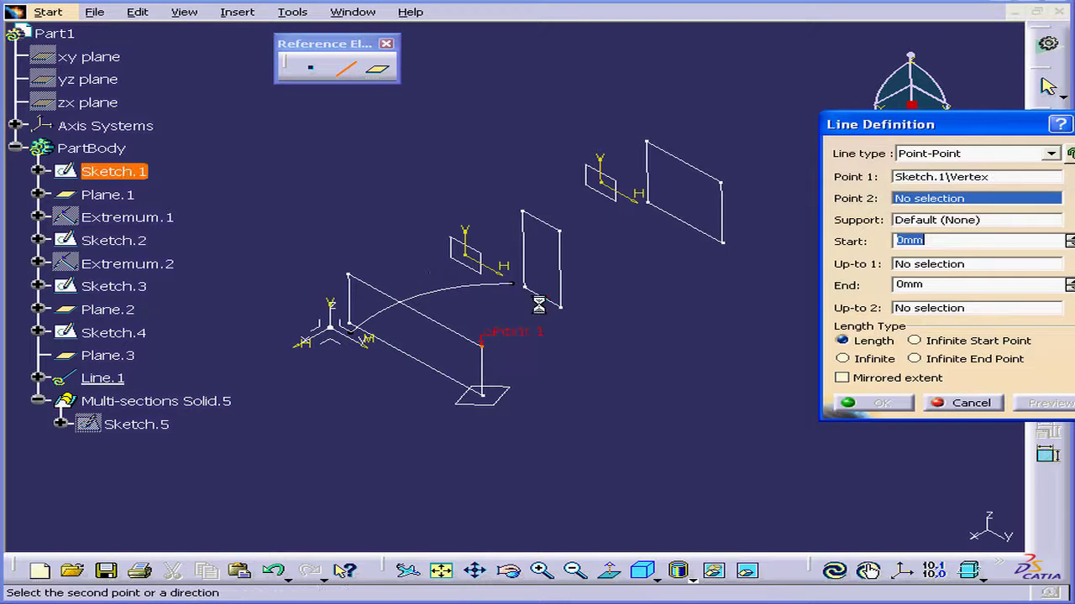
pyautogui.click(560, 228)
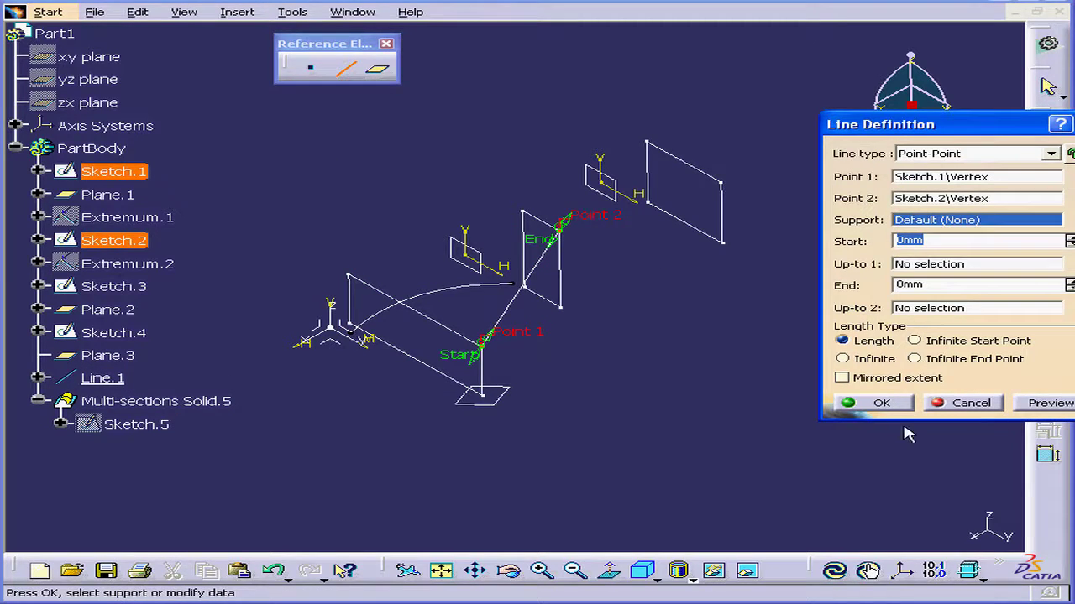
pyautogui.click(881, 403)
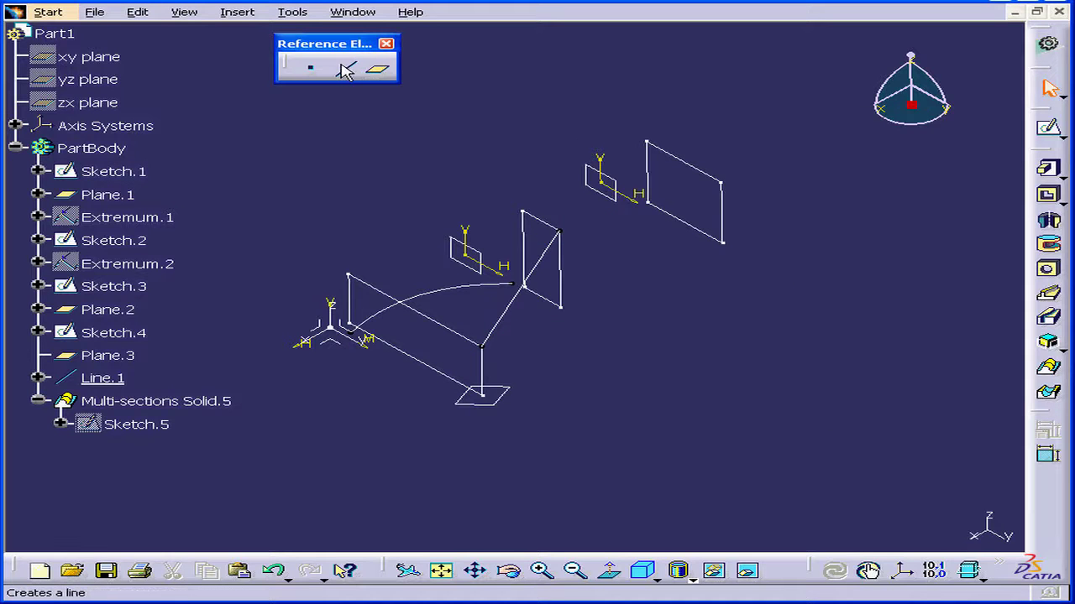
# Create a second point-point line from that upper corner of Sketch.2 to the matching upper corner of Sketch.4
pyautogui.click(345, 69)
pyautogui.click(558, 227)
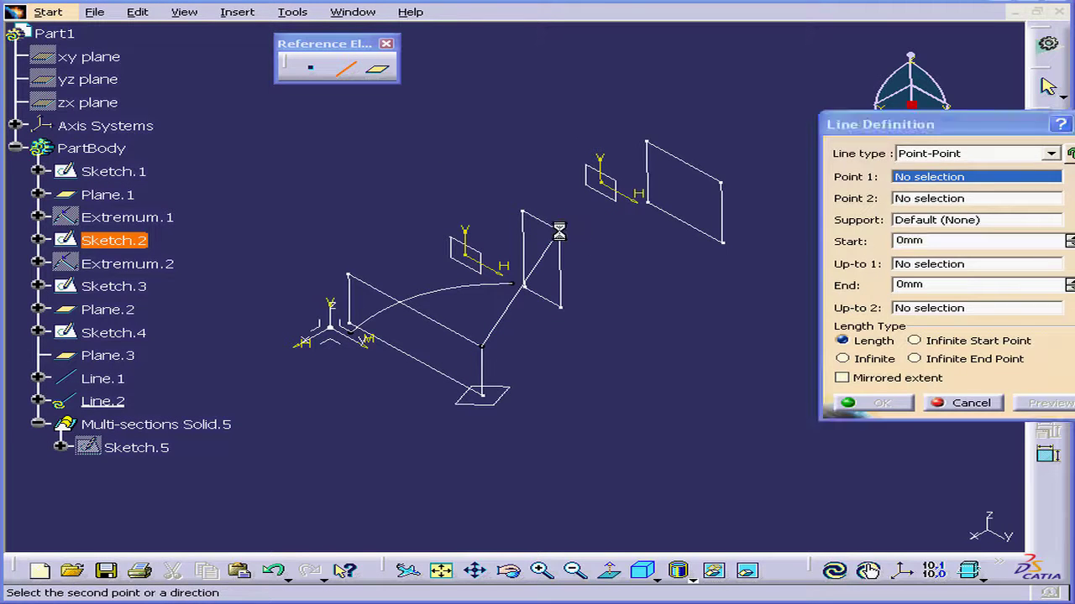
pyautogui.click(737, 191)
pyautogui.click(904, 405)
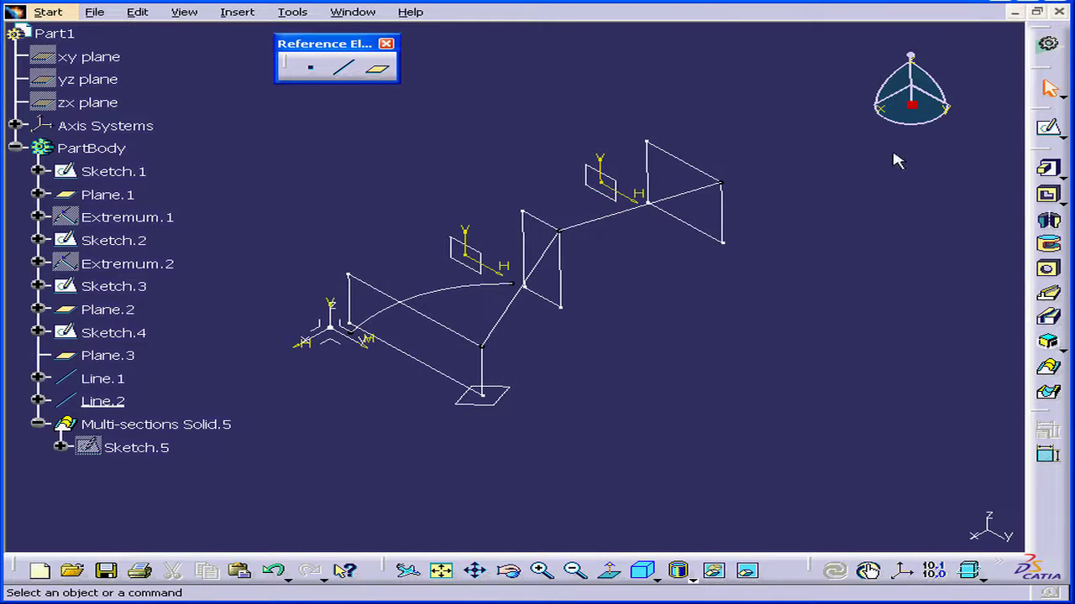
# Join Line.1 and Line.2 into one curve in the Wireframe and Surface Design workbench and return to Part Design
pyautogui.click(1046, 46)
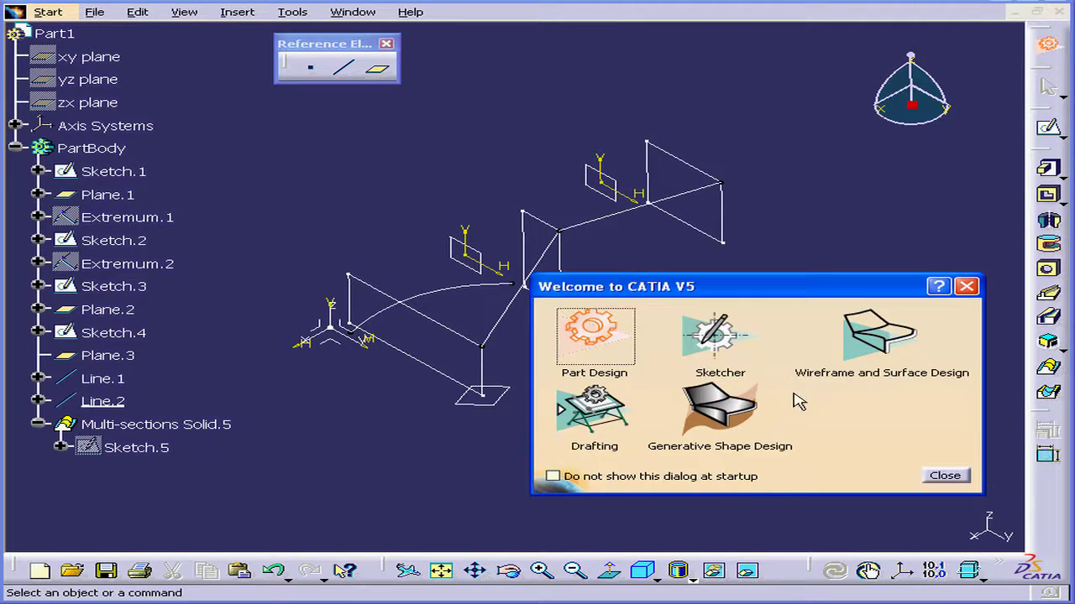
pyautogui.click(882, 336)
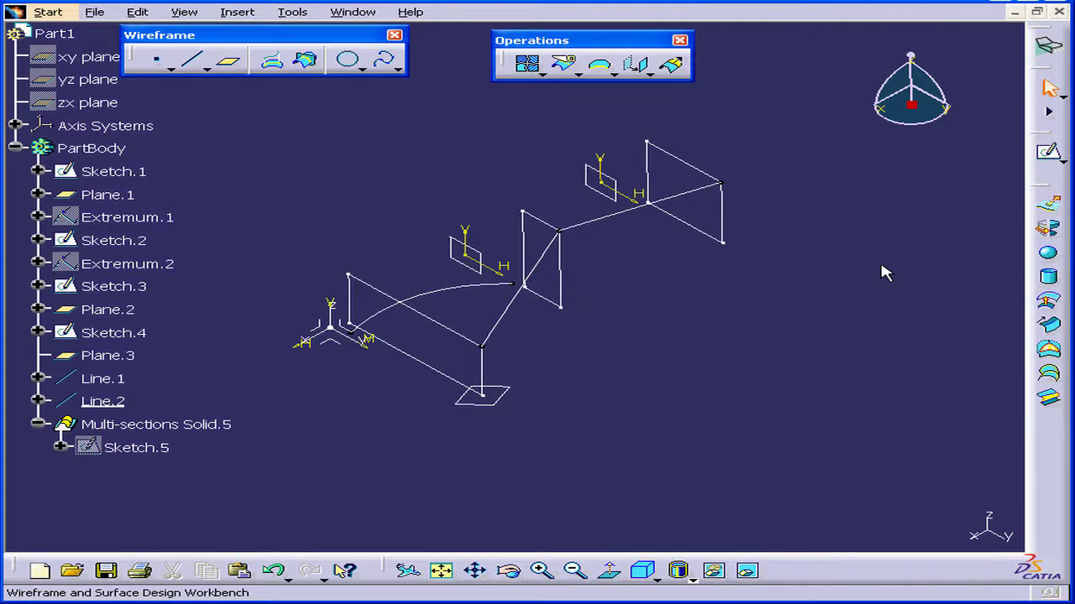
pyautogui.click(532, 69)
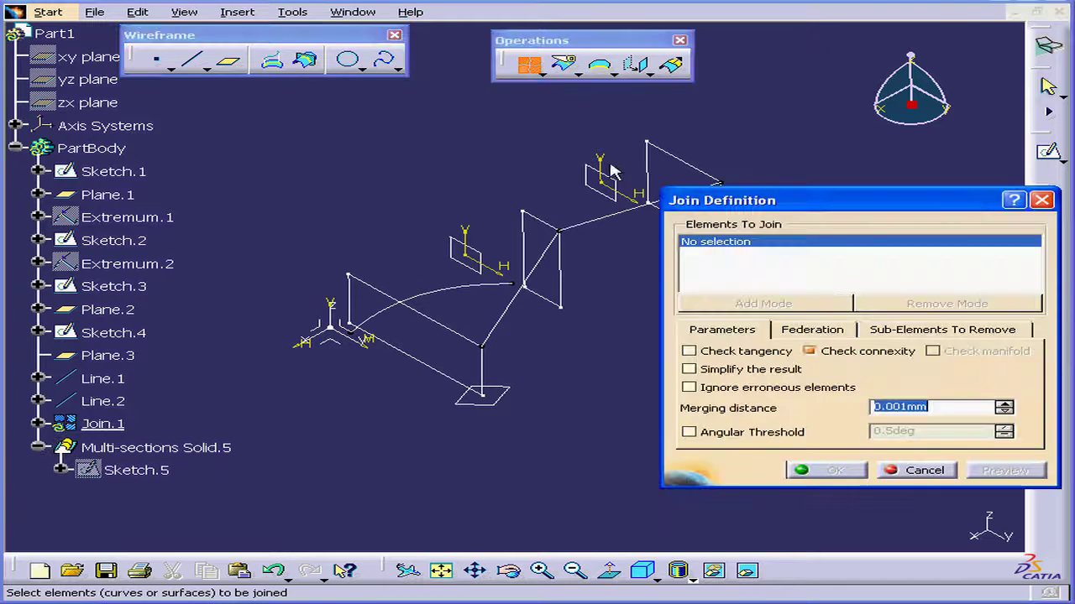
pyautogui.click(525, 279)
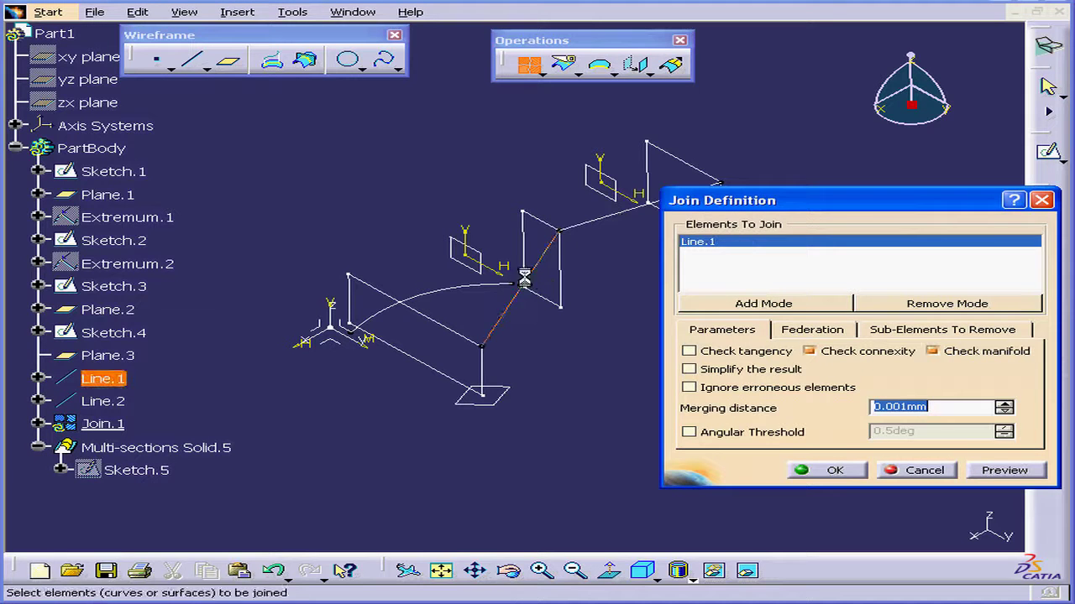
pyautogui.click(598, 222)
pyautogui.click(837, 470)
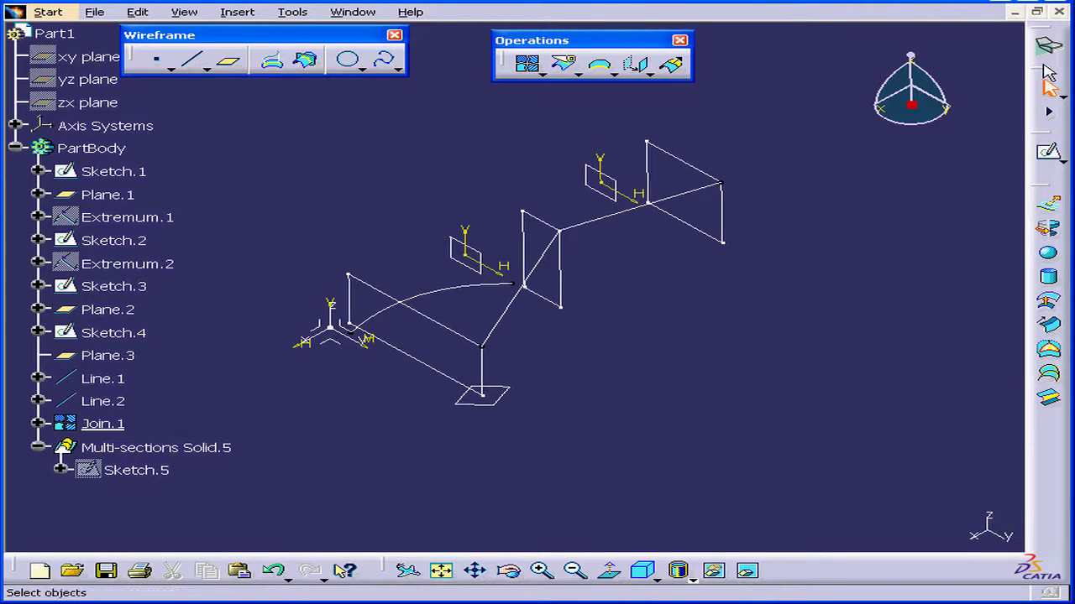
pyautogui.click(1050, 47)
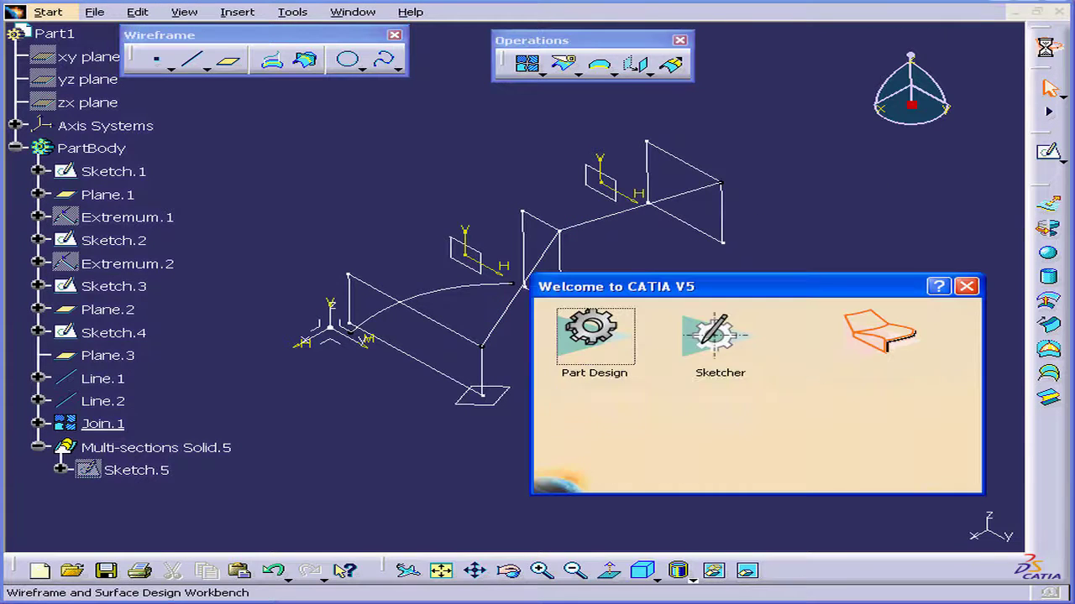
pyautogui.click(593, 335)
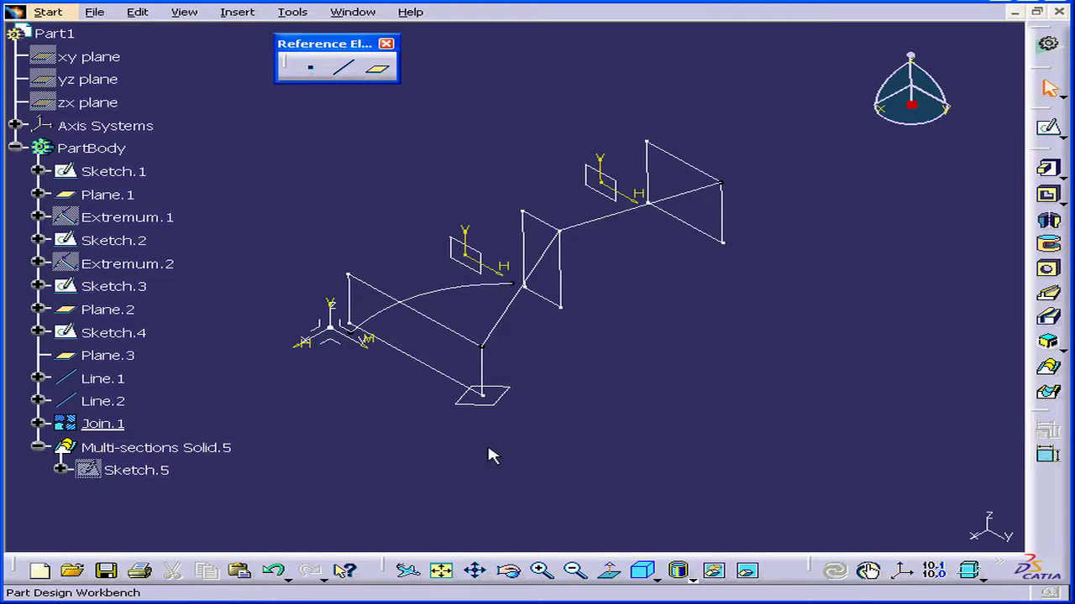
# Define Multi-sections Solid.5 as the in-work object and open its definition for editing
pyautogui.rightClick(141, 446)
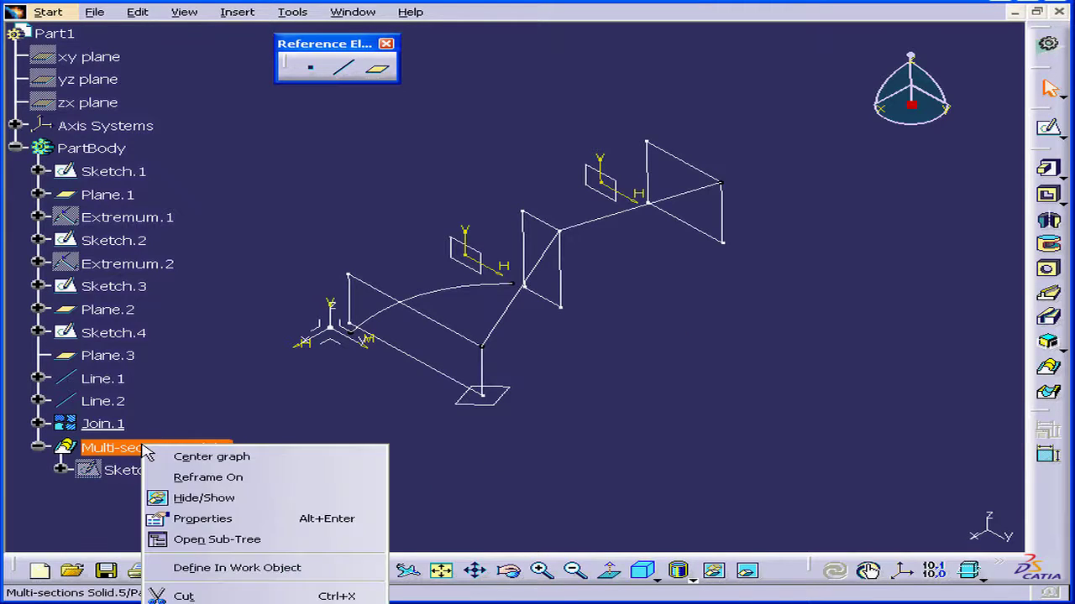
pyautogui.click(283, 569)
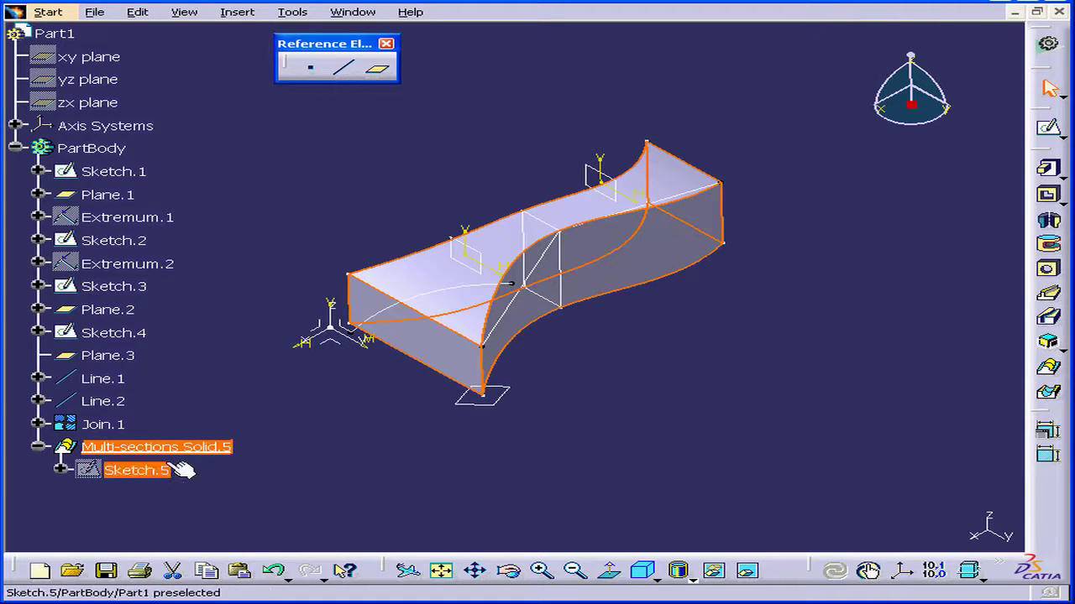
pyautogui.doubleClick(136, 446)
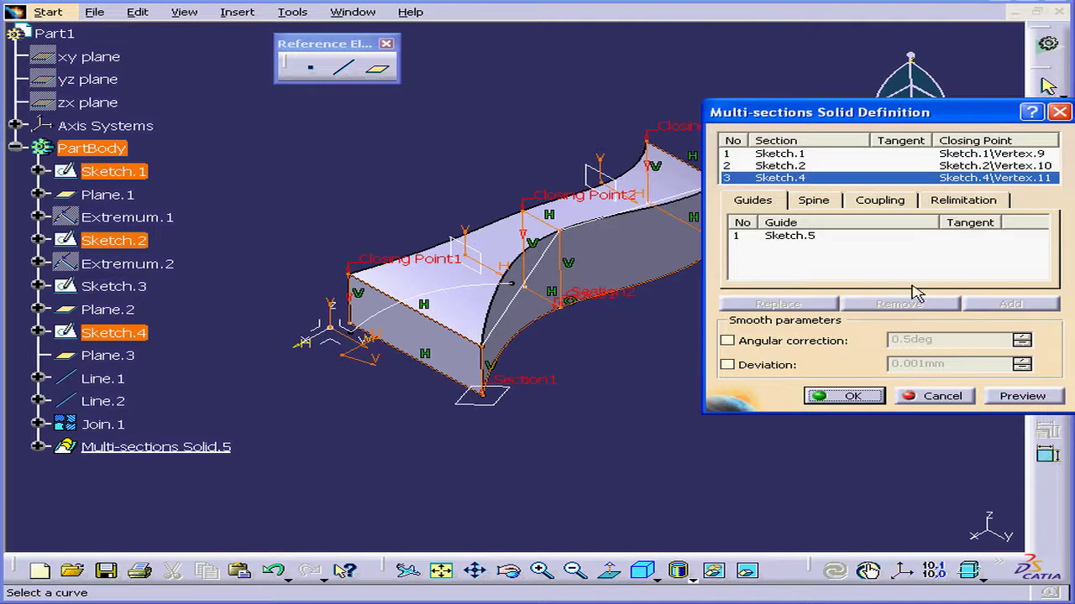
pyautogui.moveTo(843, 110)
pyautogui.mouseDown()
pyautogui.moveTo(863, 95)
pyautogui.moveTo(845, 78)
pyautogui.mouseUp()
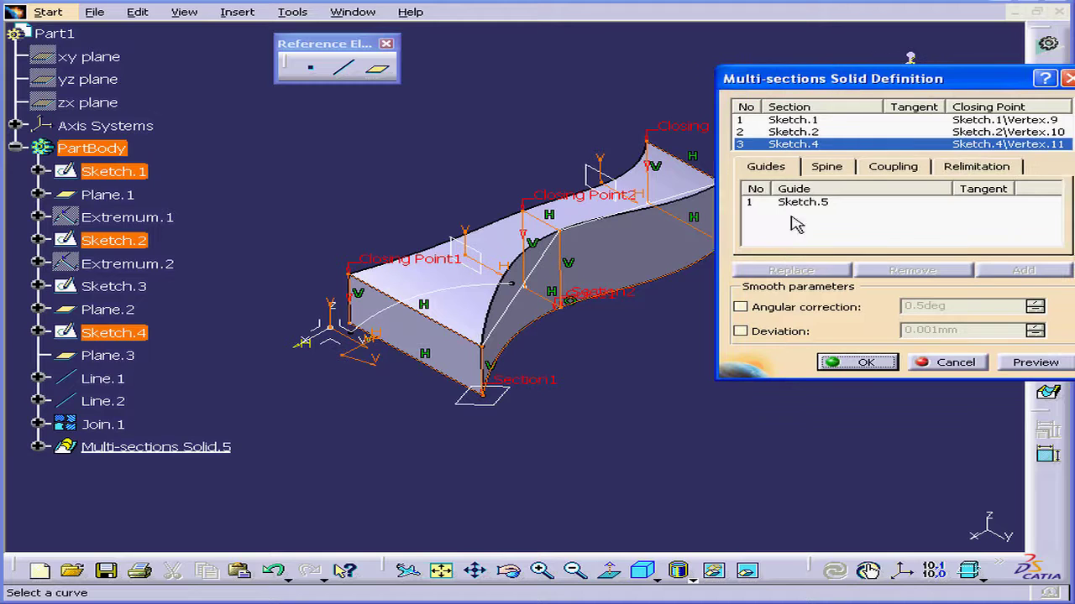
# Remove Sketch.5 from the guides of the multi-sections solid and preview the shape
pyautogui.click(529, 296)
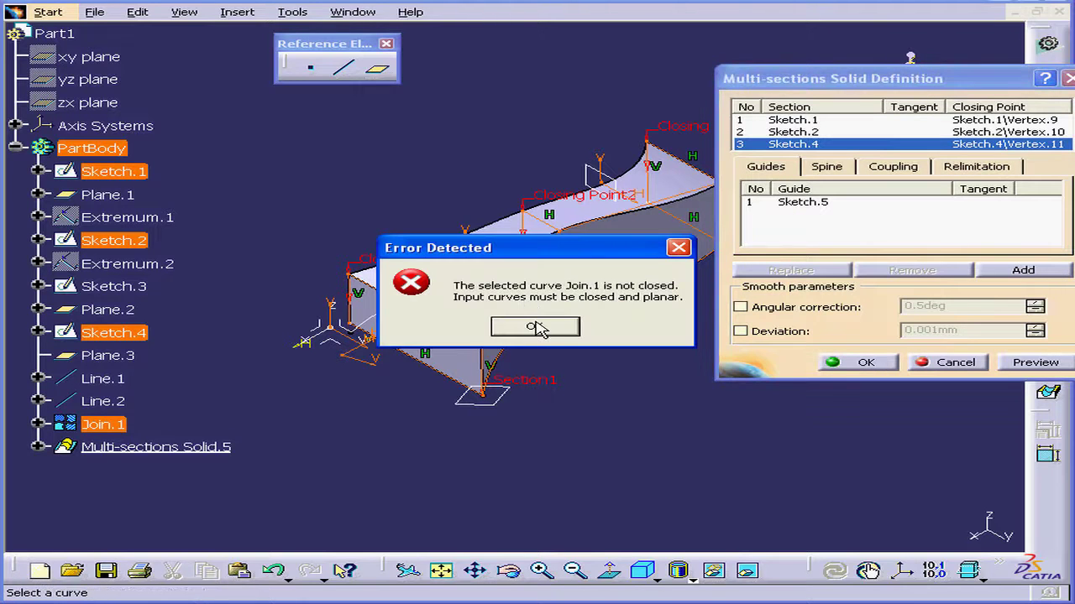
pyautogui.click(535, 327)
pyautogui.rightClick(795, 205)
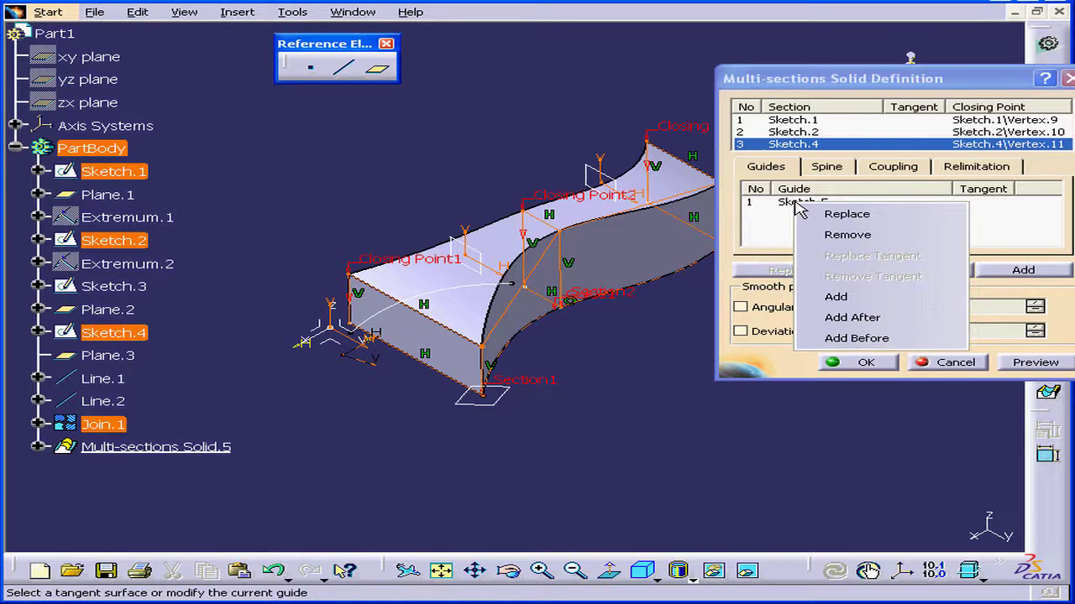
pyautogui.click(831, 235)
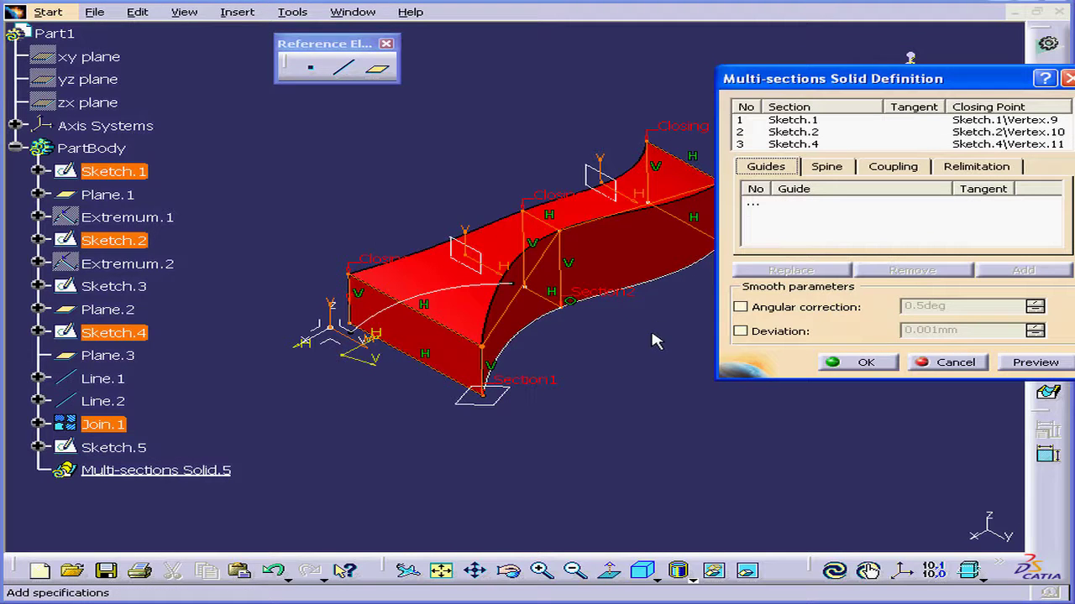
pyautogui.click(1041, 362)
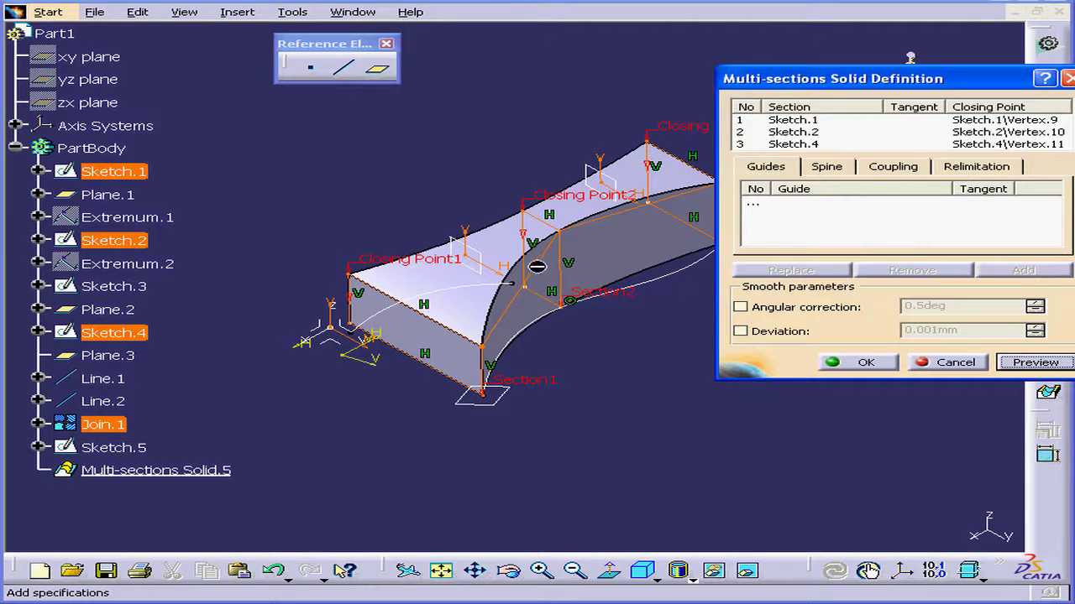
# Add Join.1 as the guide of the multi-sections solid and preview the shape
pyautogui.click(622, 325)
pyautogui.click(789, 225)
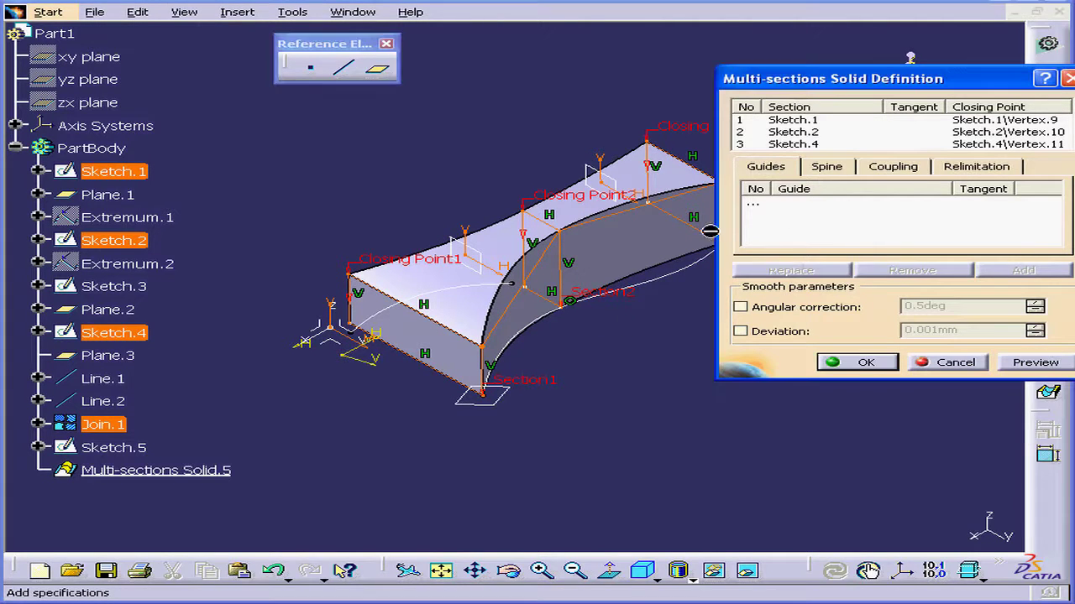
pyautogui.click(773, 203)
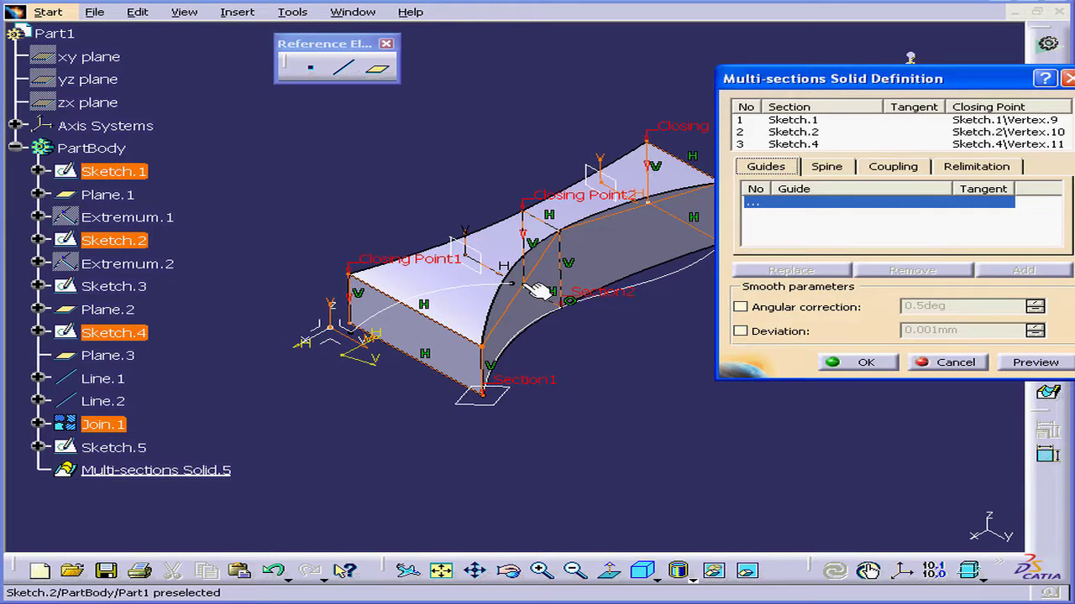
pyautogui.click(617, 225)
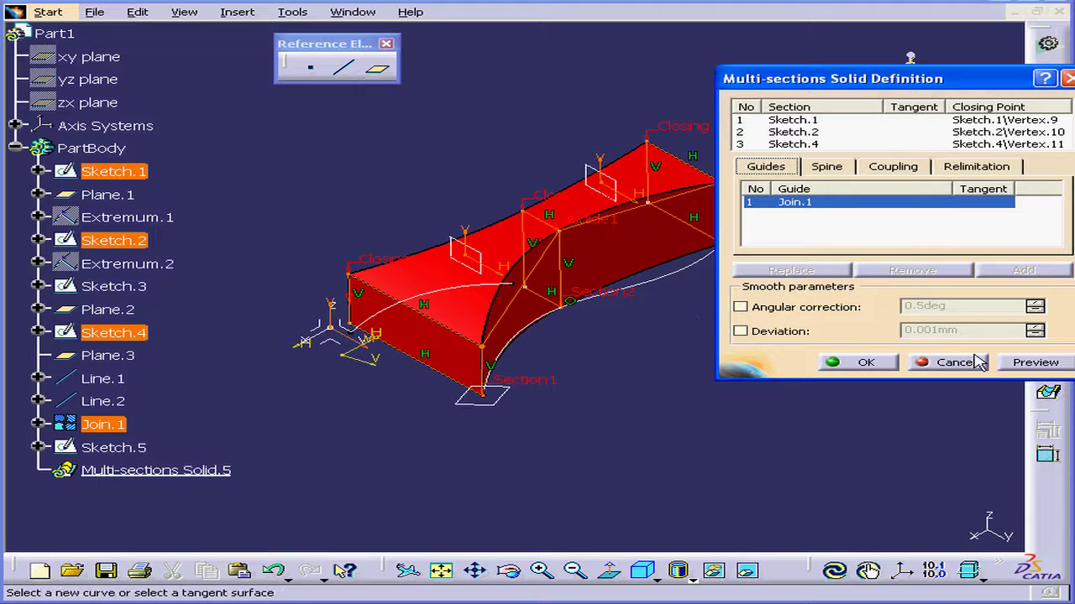
pyautogui.click(1041, 368)
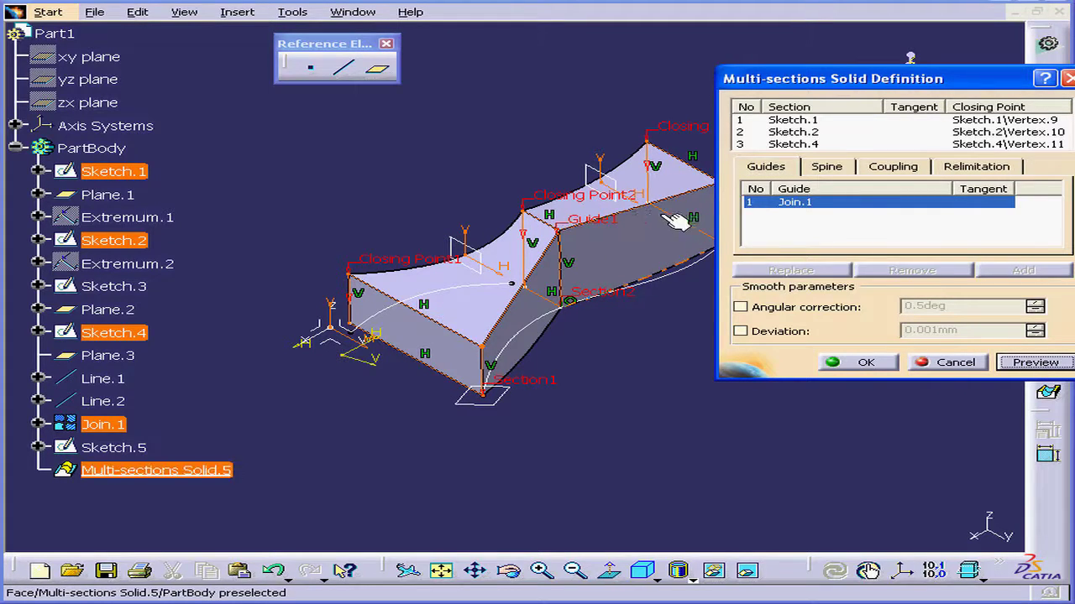
# Add Sketch.5 as the second guide, preview the multi-sections solid and accept its definition
pyautogui.click(687, 282)
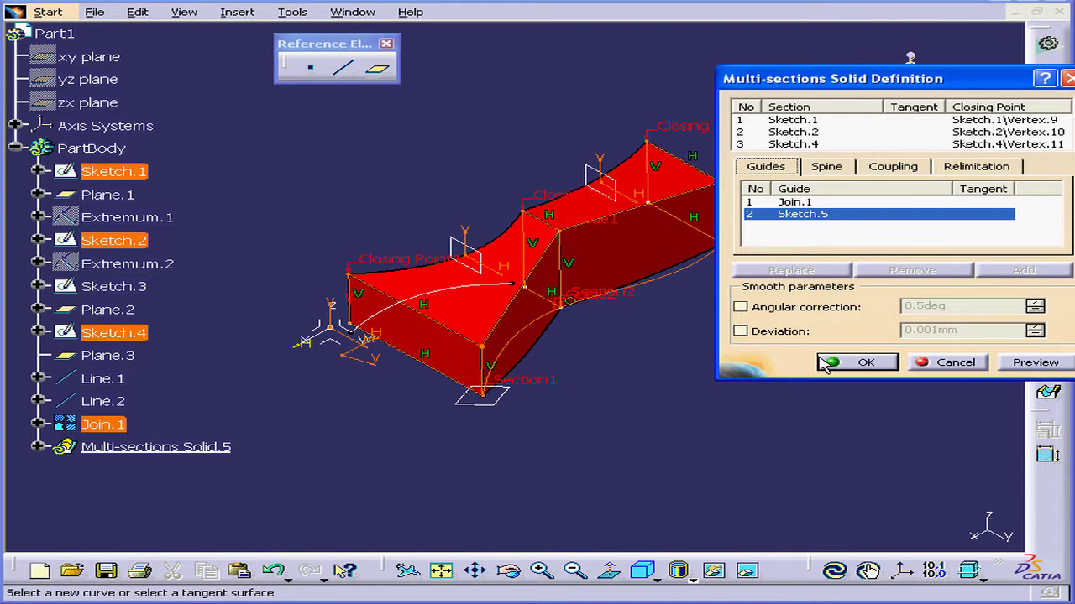
pyautogui.click(1036, 363)
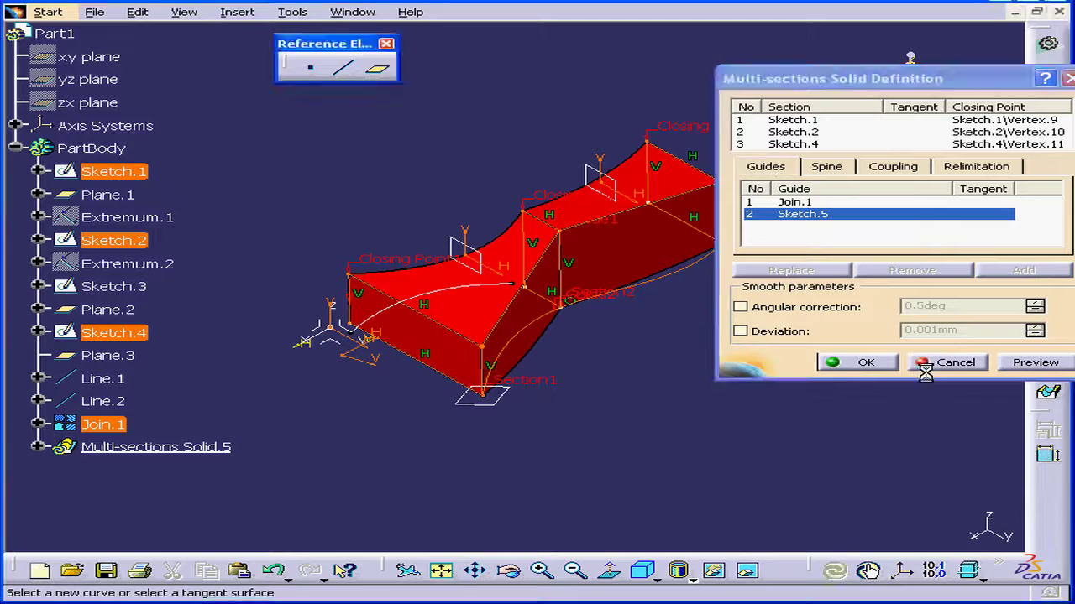
pyautogui.moveTo(558, 298); pyautogui.dragTo(512, 239, button='middle')
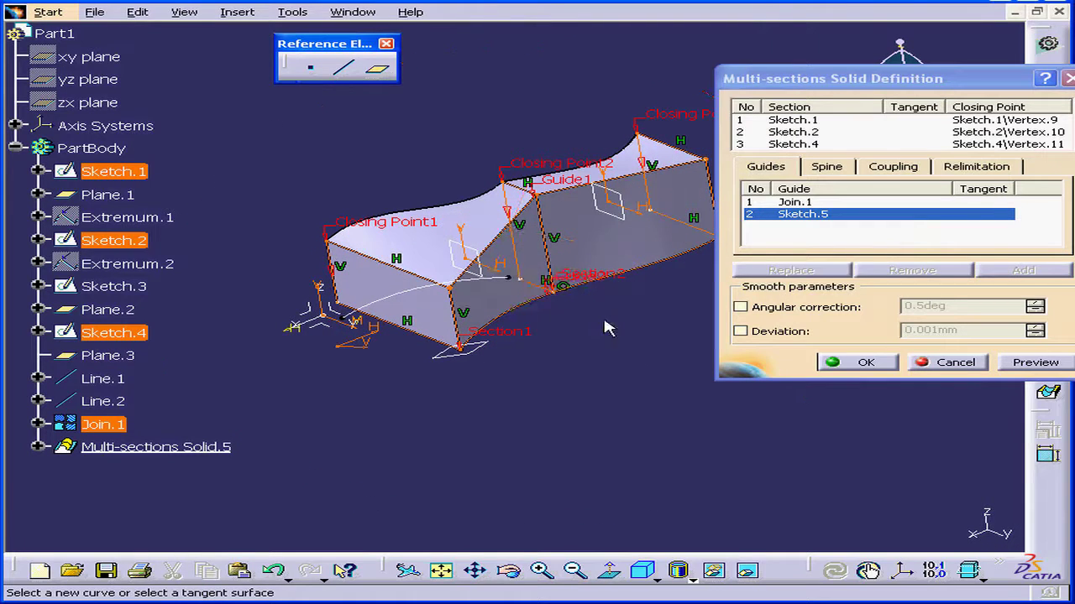
pyautogui.click(856, 362)
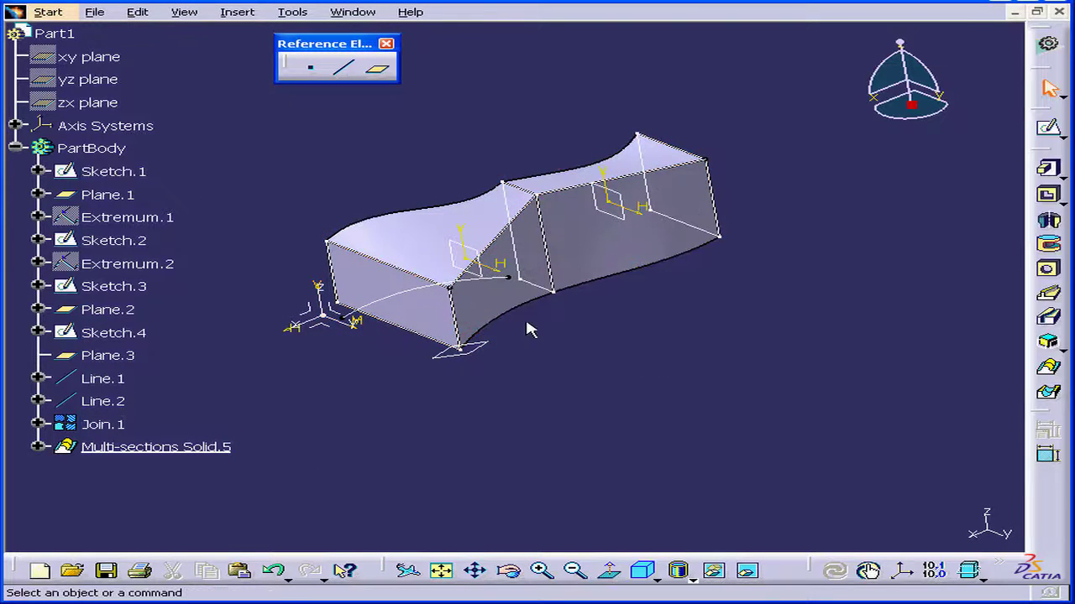
# Delete Multi-sections Solid.5 while keeping its guide sketch Sketch.5
pyautogui.rightClick(149, 453)
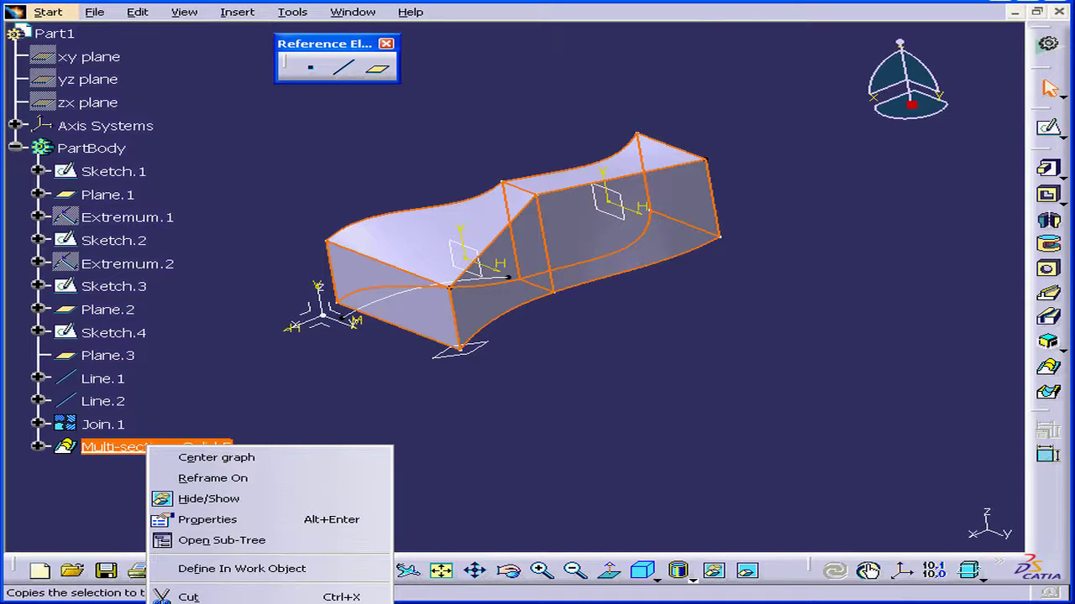
pyautogui.click(202, 603)
pyautogui.click(743, 505)
pyautogui.click(884, 529)
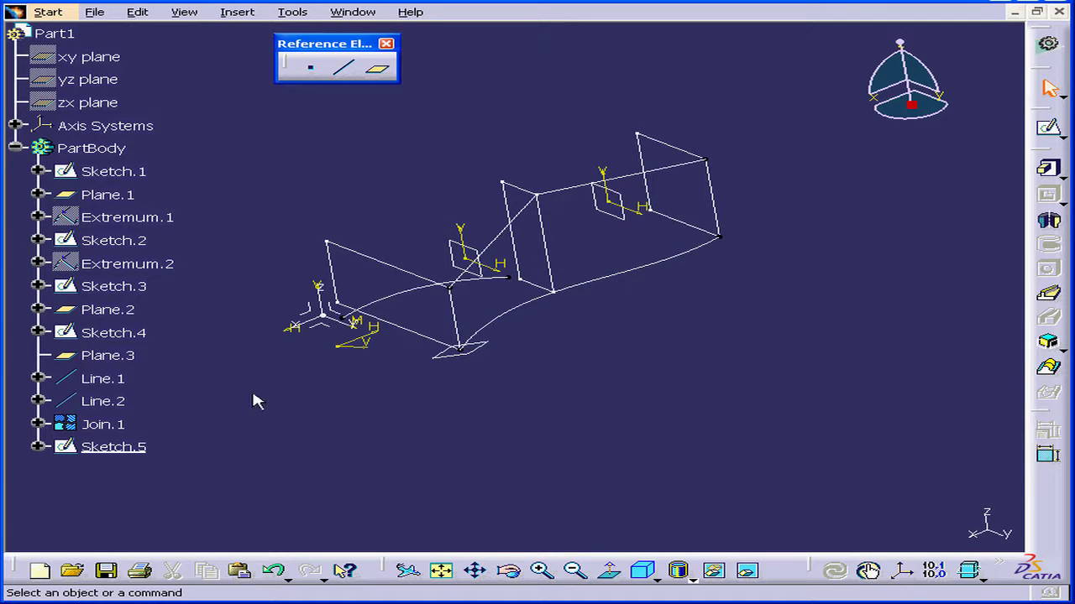
# Hide all features from Sketch.3 through Sketch.5 in the tree
pyautogui.click(144, 447)
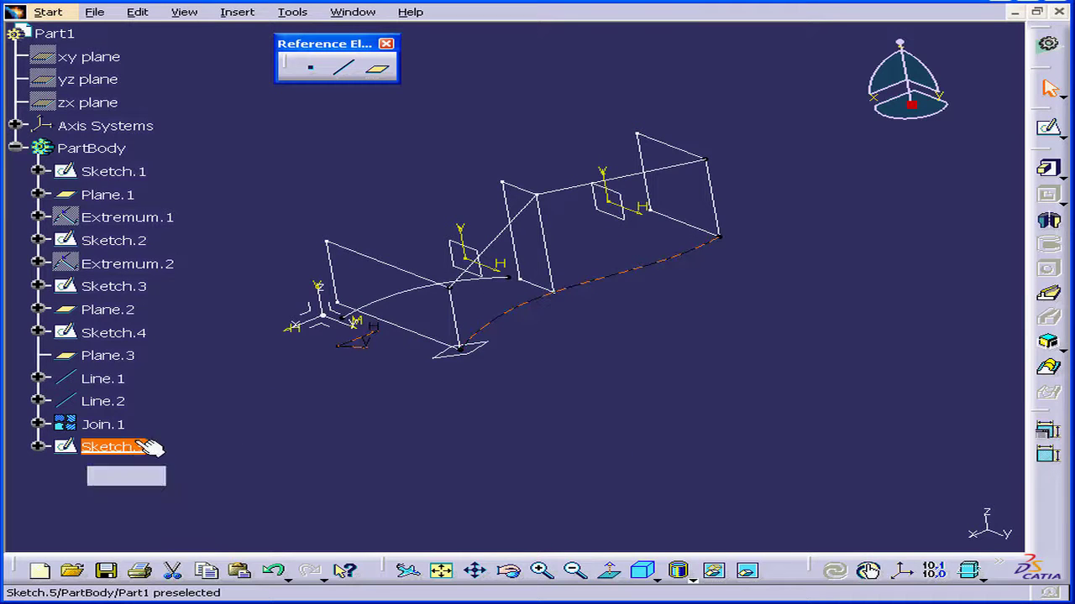
pyautogui.keyDown('shift'); pyautogui.click(126, 290); pyautogui.keyUp('shift')
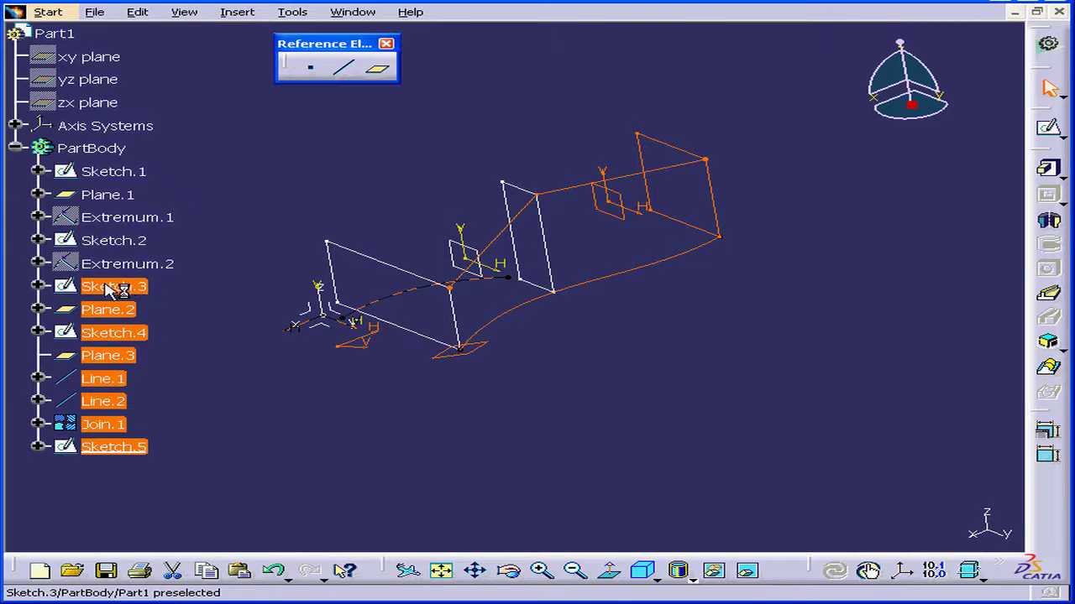
pyautogui.rightClick(124, 290)
pyautogui.click(182, 335)
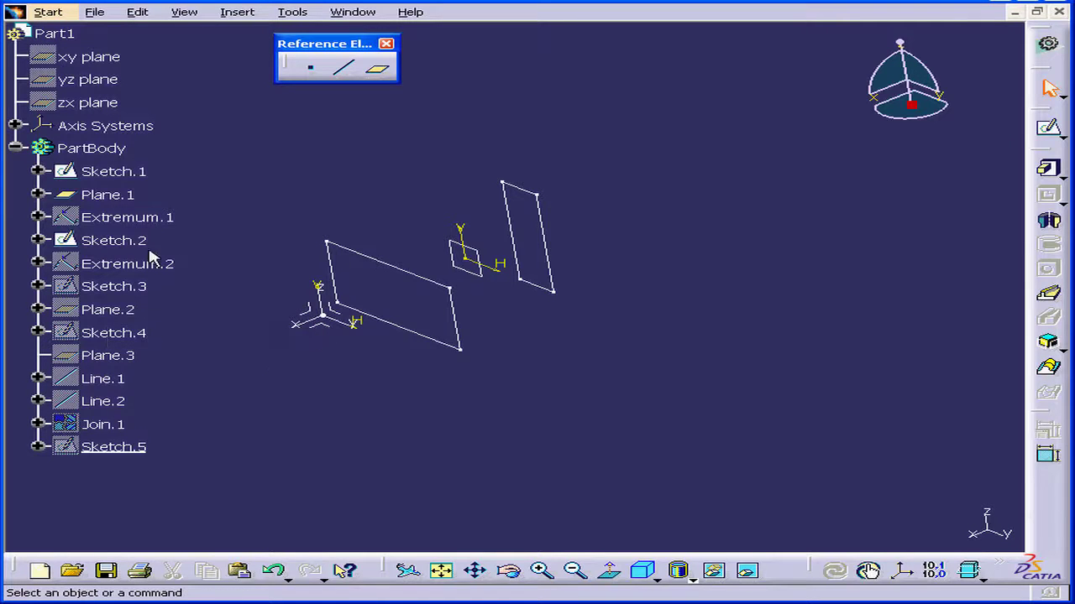
# Replace the rectangle in Sketch.2 with a circle drawn inside the outline of Sketch.1, and exit the sketch
pyautogui.doubleClick(126, 240)
pyautogui.moveTo(576, 263)
pyautogui.mouseDown(button='middle')
pyautogui.moveTo(547, 257)
pyautogui.moveTo(521, 275)
pyautogui.moveTo(510, 251)
pyautogui.mouseUp(button='middle')
pyautogui.moveTo(433, 149); pyautogui.dragTo(608, 400)
pyautogui.press('Delete')
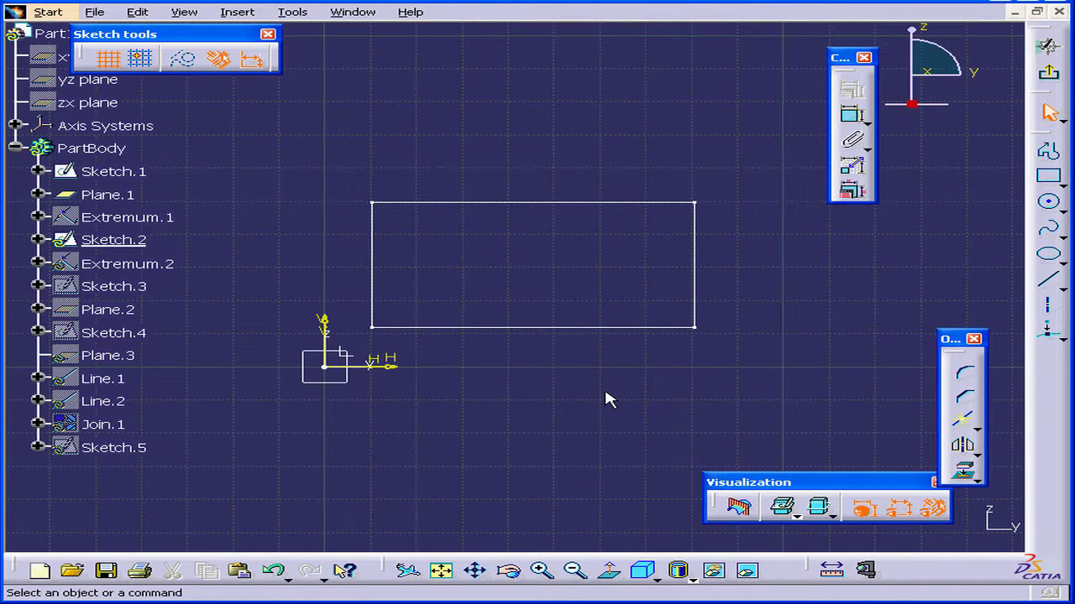
pyautogui.click(1048, 209)
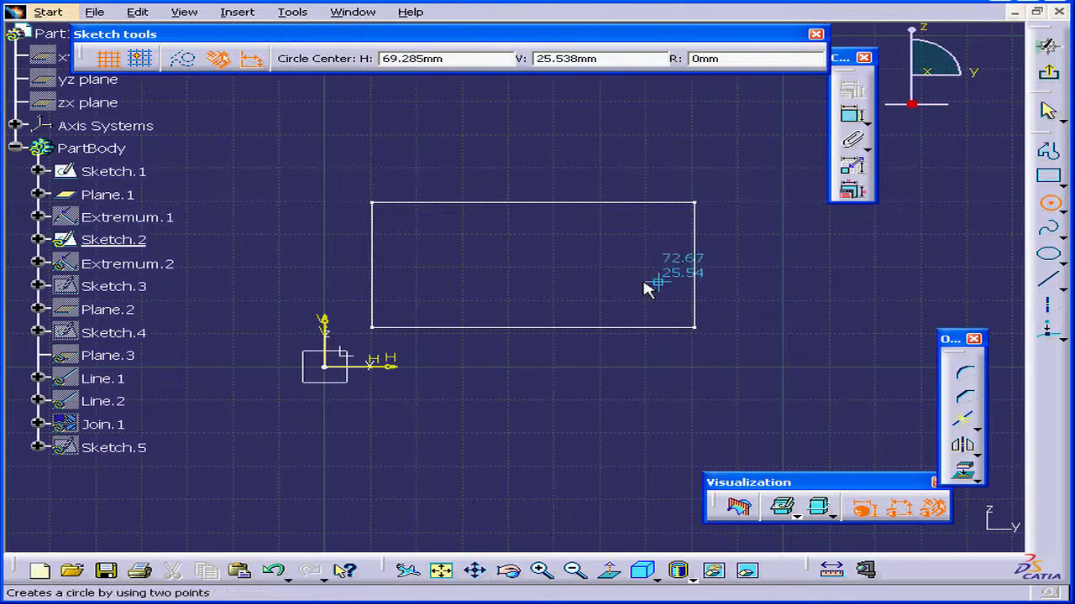
pyautogui.click(513, 269)
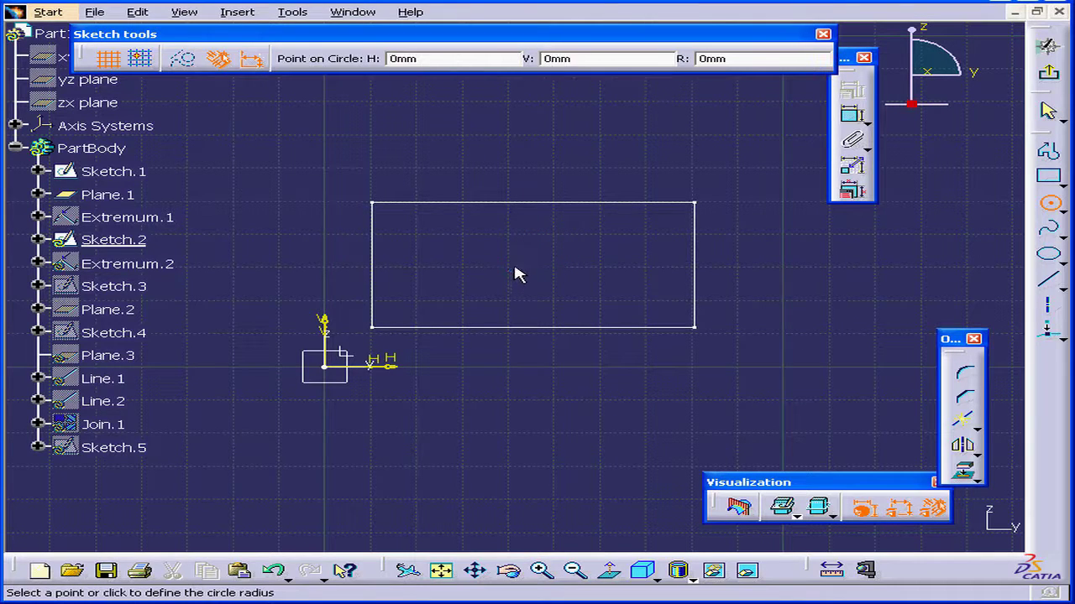
pyautogui.click(584, 265)
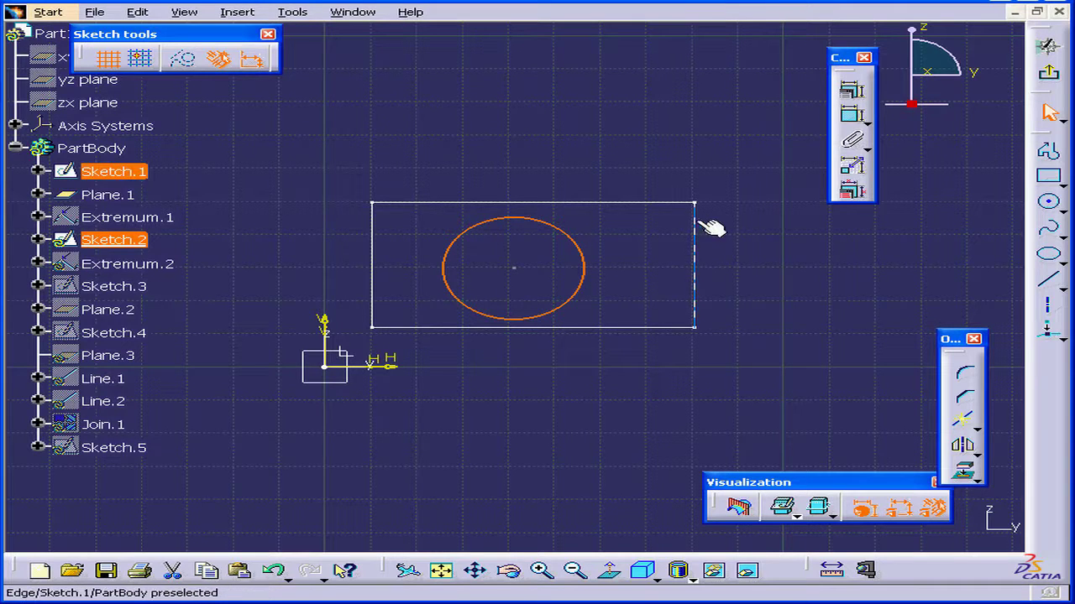
pyautogui.click(1047, 46)
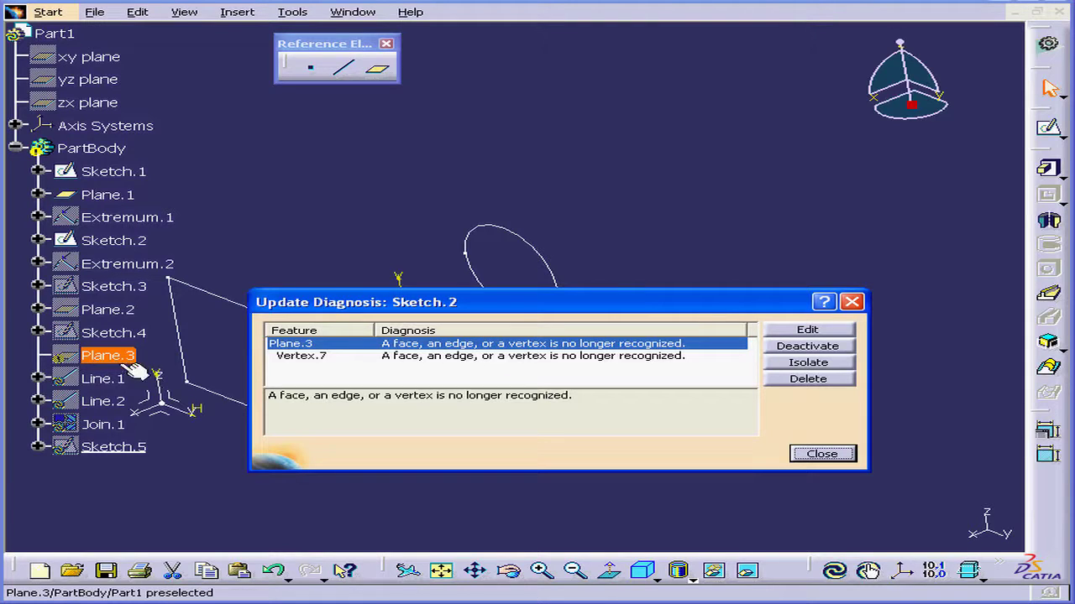
# Close the update diagnosis for Sketch.2 and view the rectangular and circular sections at an angle
pyautogui.click(109, 358)
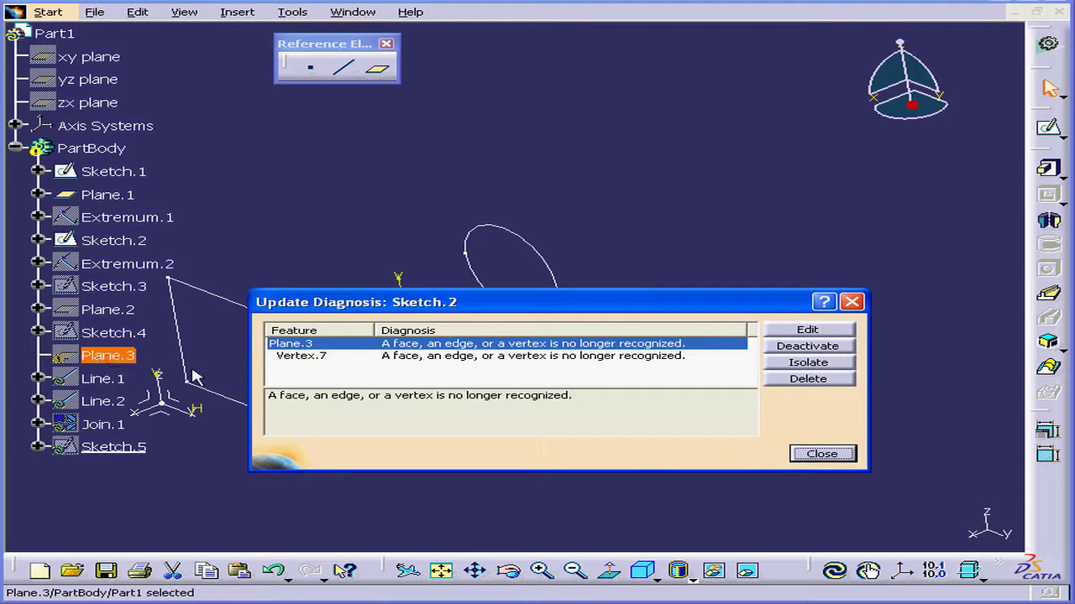
pyautogui.click(821, 454)
pyautogui.moveTo(497, 373); pyautogui.dragTo(603, 373, button='middle')
pyautogui.moveTo(350, 302); pyautogui.dragTo(359, 287, button='middle')
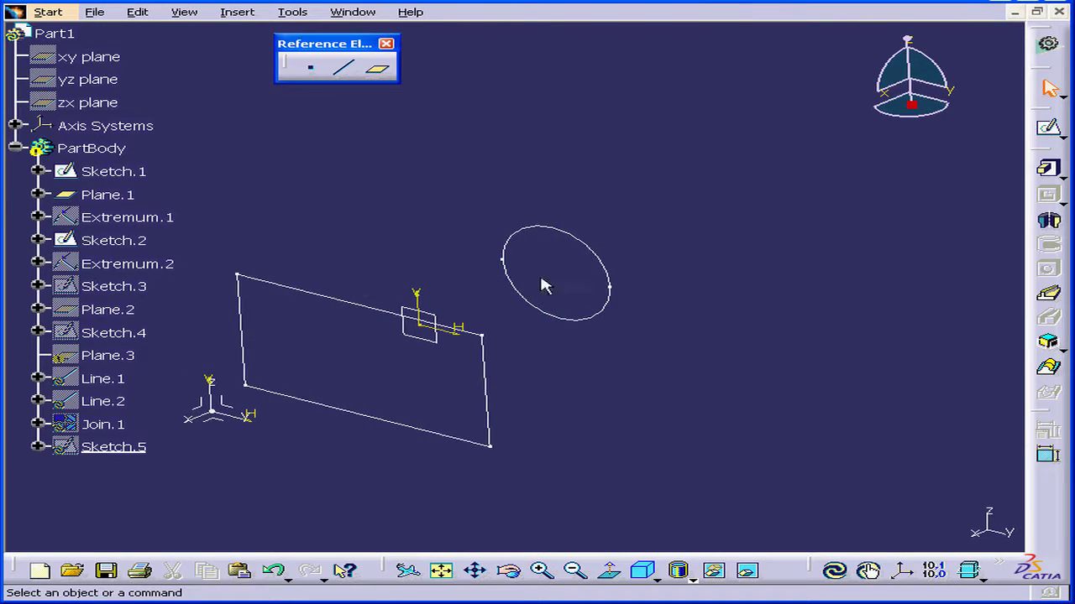
# Start a multi-sections solid with the circle of Sketch.2 and the rectangle of Sketch.1 as sections, and try to preview it
pyautogui.click(1056, 372)
pyautogui.moveTo(906, 104); pyautogui.dragTo(886, 84)
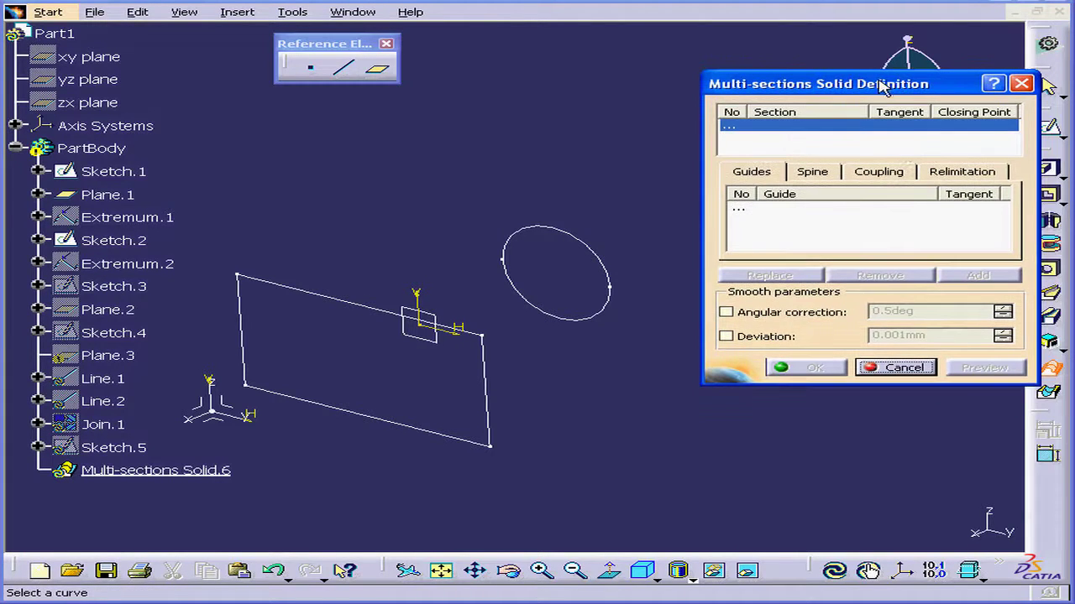
pyautogui.click(605, 287)
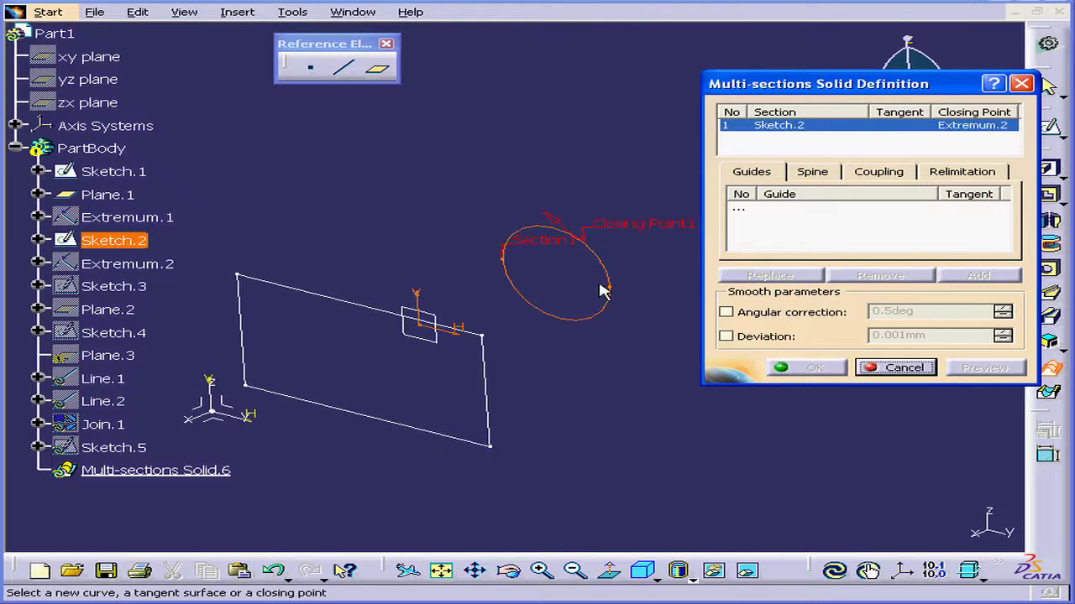
pyautogui.click(498, 377)
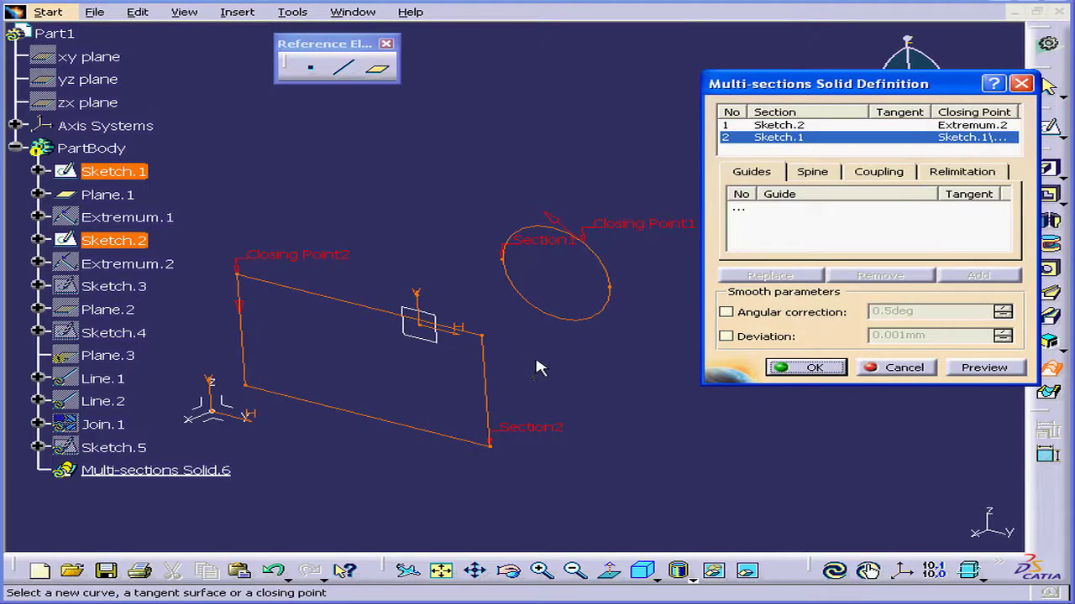
pyautogui.click(994, 369)
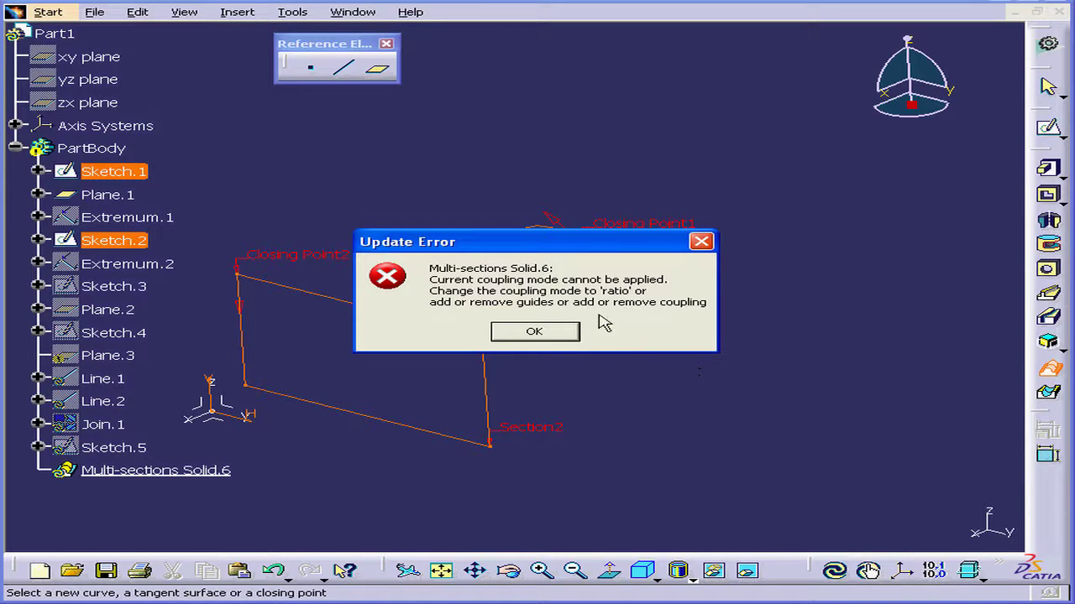
pyautogui.click(568, 334)
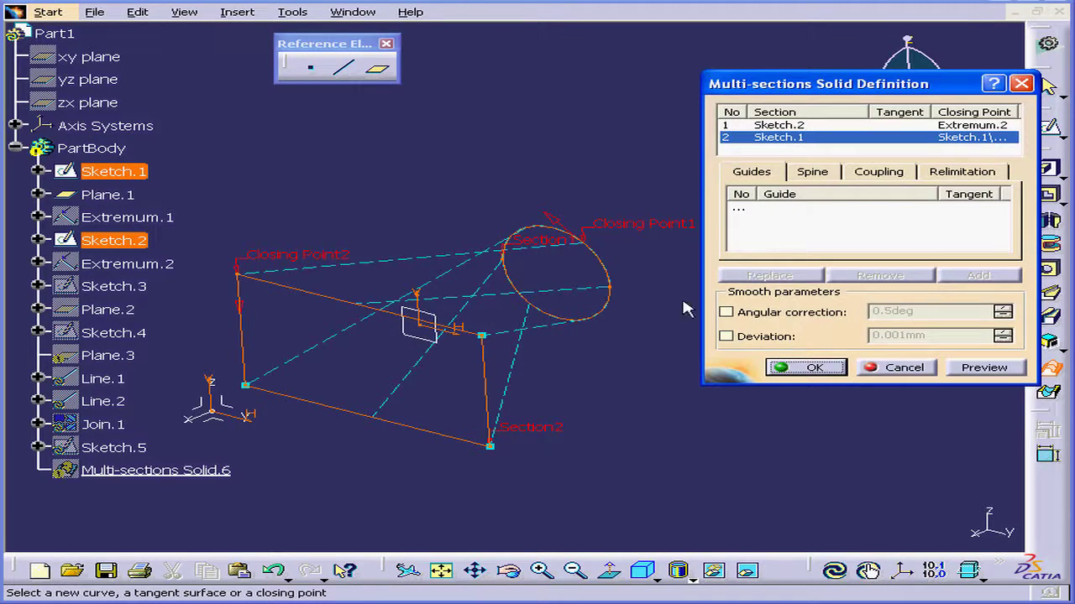
# Set the sections coupling of the multi-sections solid to Ratio and preview the result
pyautogui.click(878, 172)
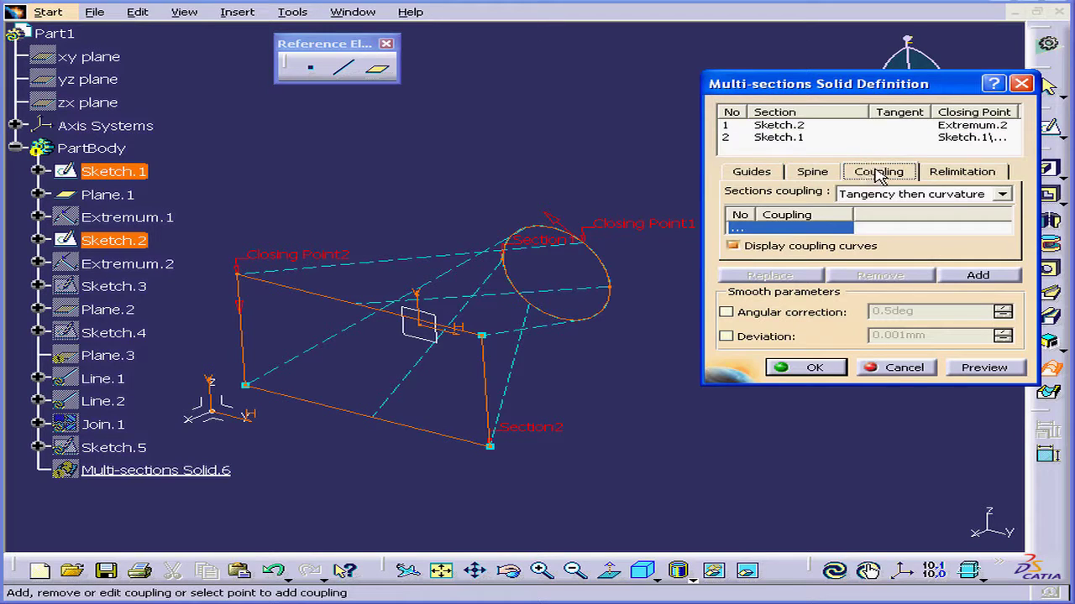
pyautogui.click(1003, 194)
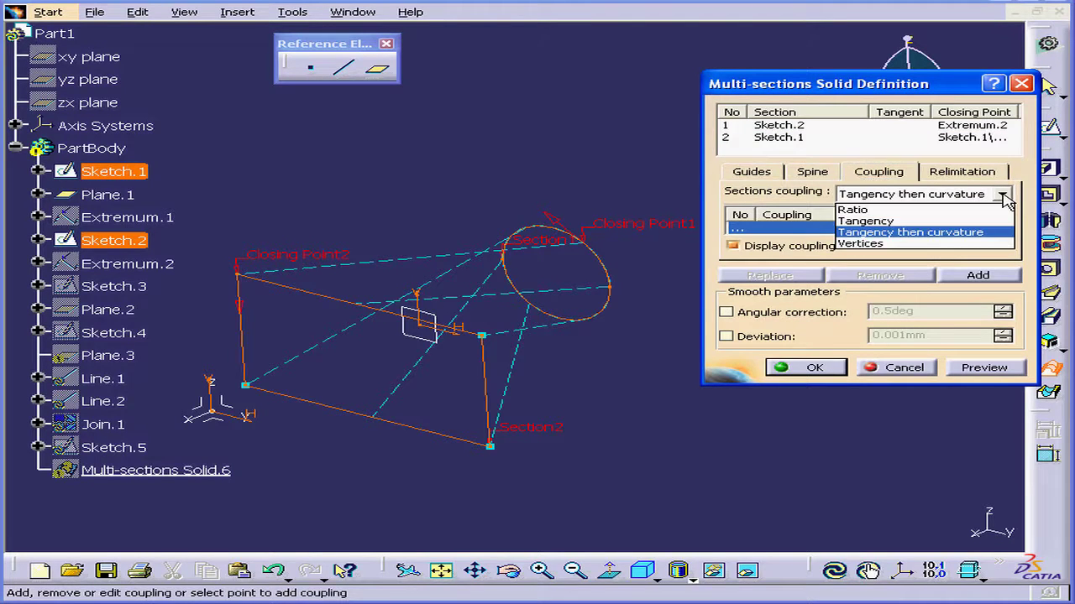
pyautogui.click(963, 216)
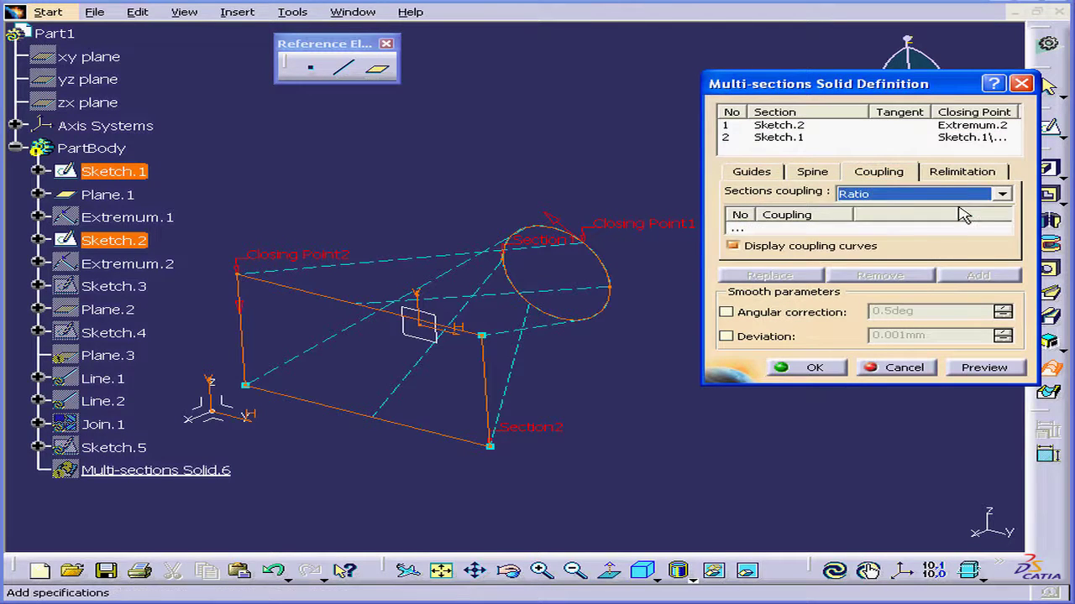
pyautogui.click(986, 368)
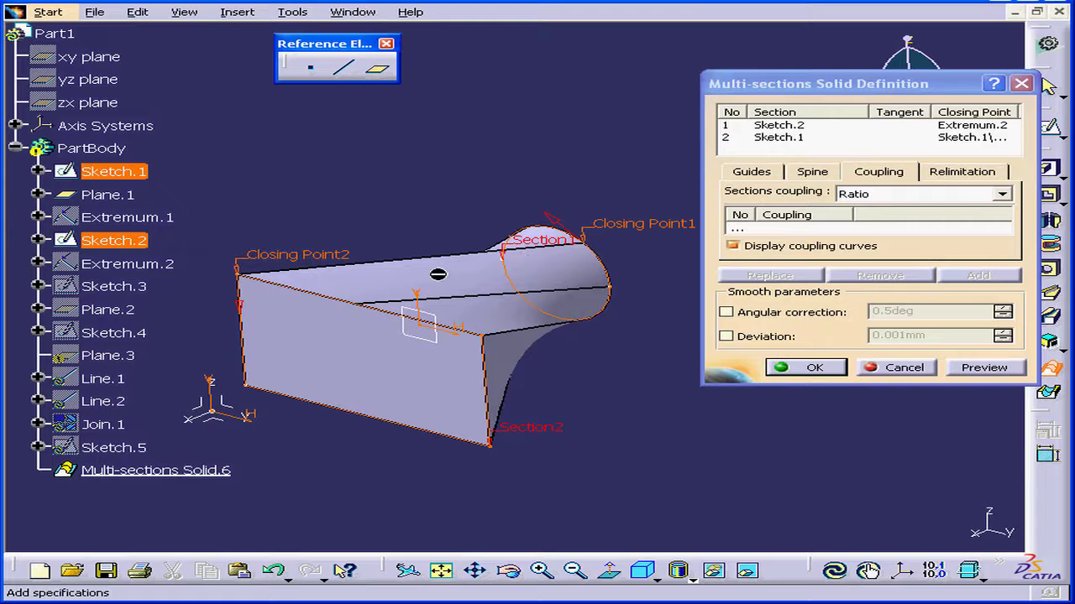
# Replace the closing point of the Sketch.1 section with the rectangle's upper-right corner and preview the solid
pyautogui.rightClick(300, 262)
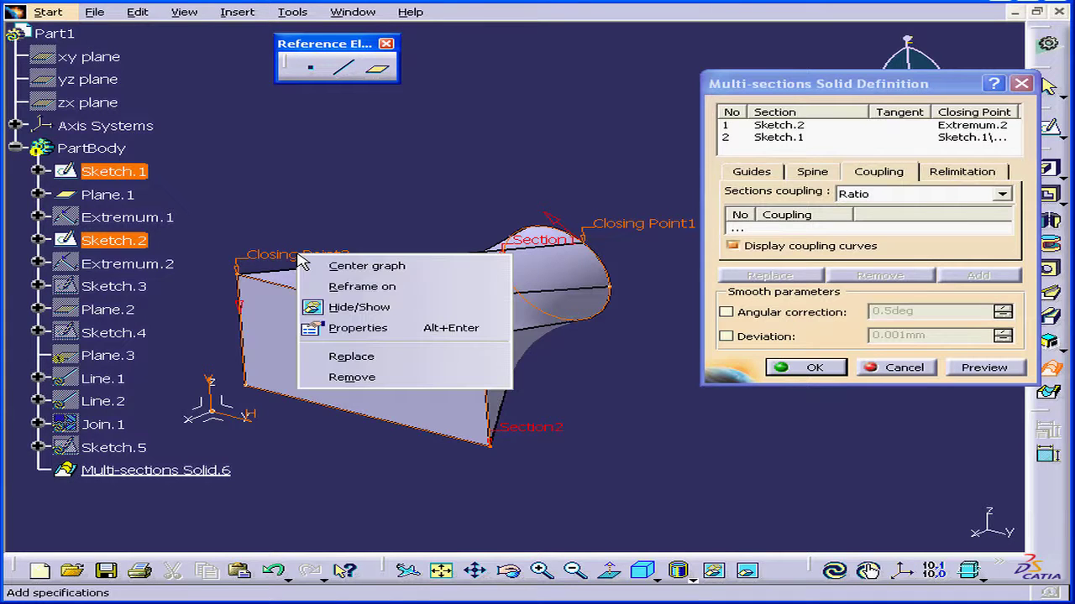
pyautogui.click(390, 359)
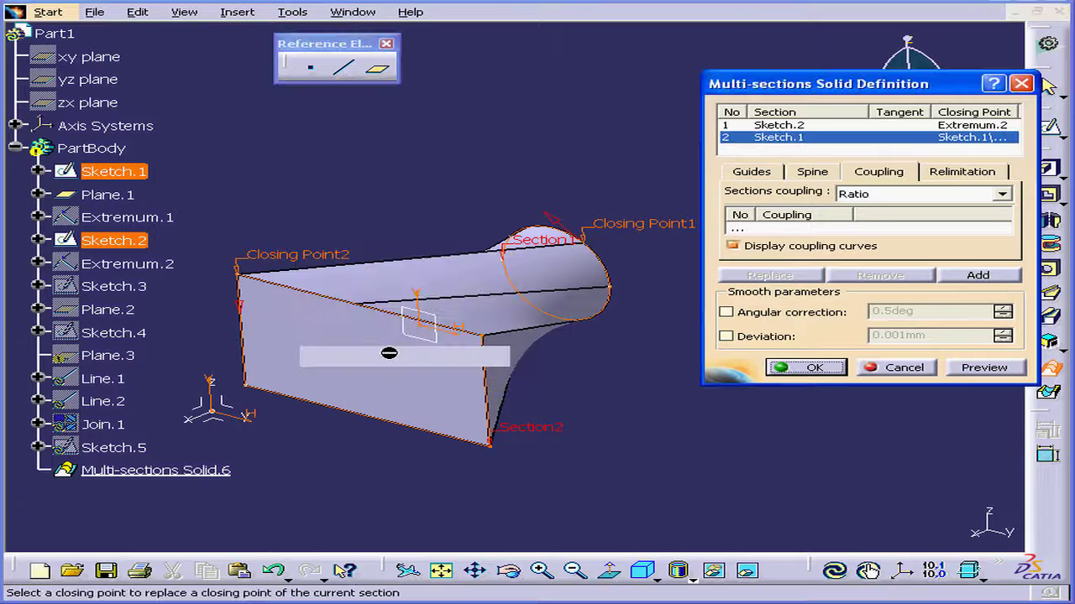
pyautogui.click(486, 337)
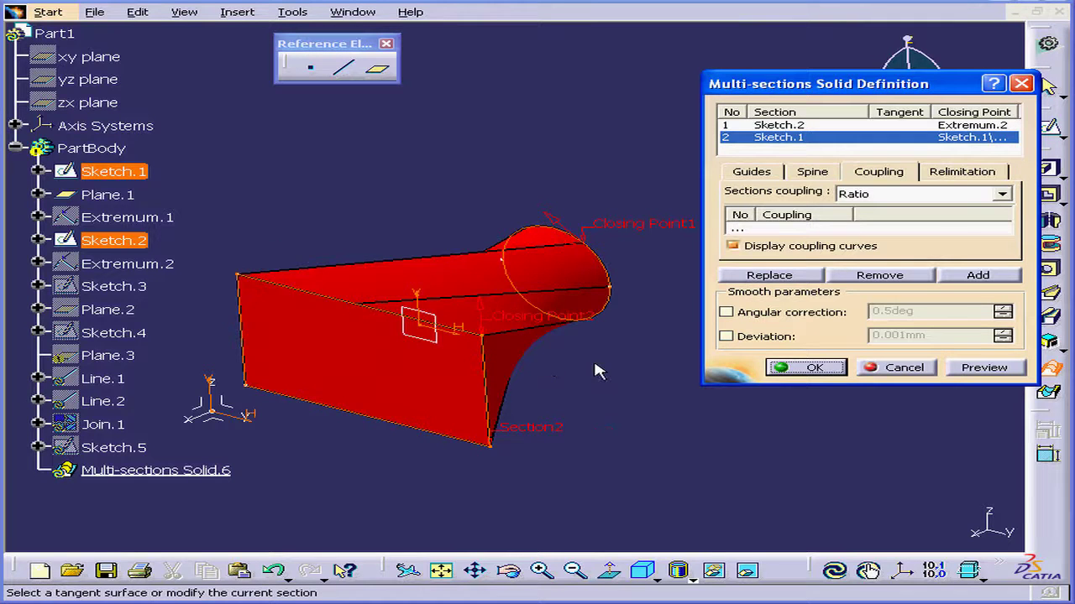
pyautogui.click(985, 368)
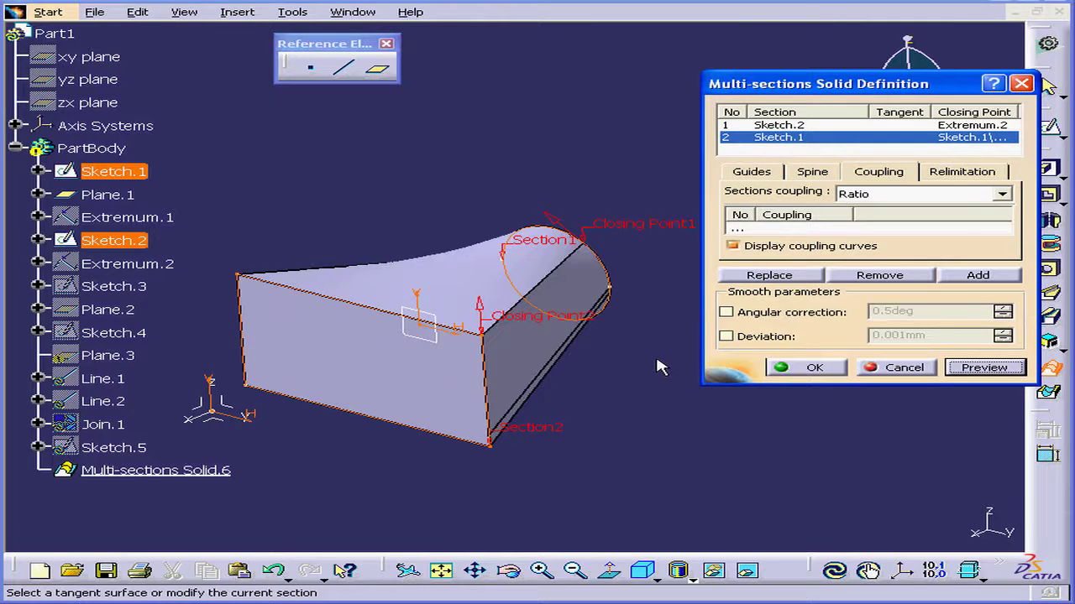
# Inspect the twisted loft from the circular end, create the multi-sections solid, and close the update diagnosis for Plane.3
pyautogui.moveTo(482, 315); pyautogui.dragTo(422, 334, button='middle')
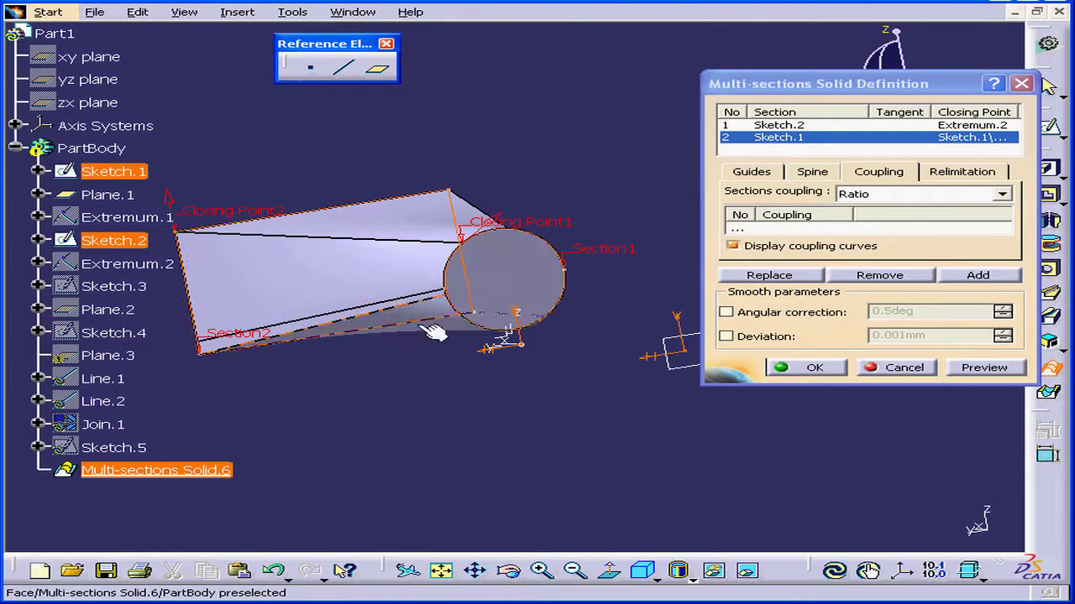
pyautogui.moveTo(557, 312); pyautogui.dragTo(542, 334, button='middle')
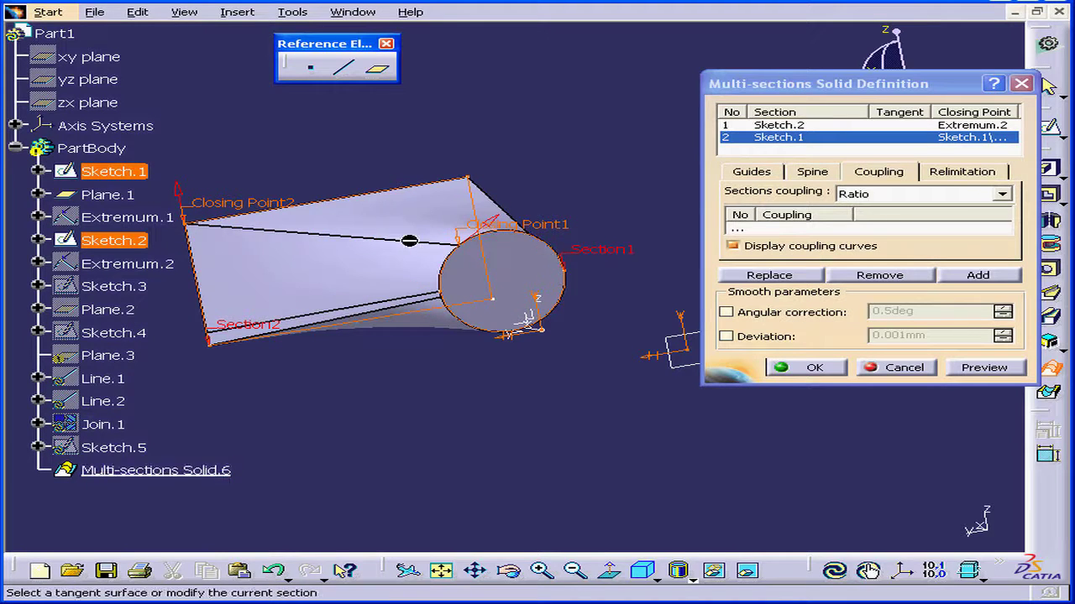
pyautogui.click(812, 368)
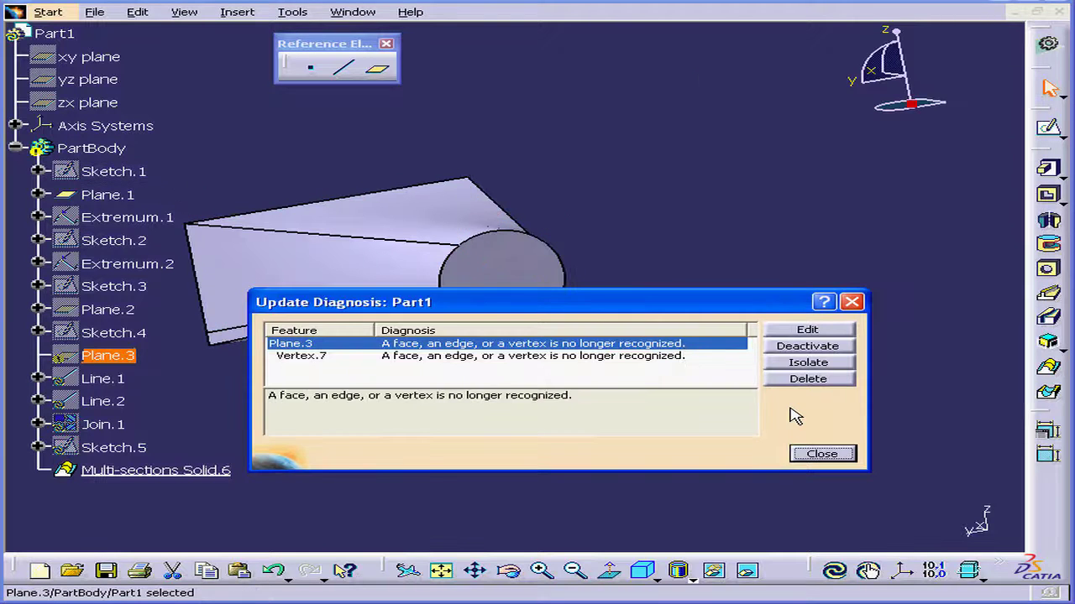
pyautogui.click(844, 454)
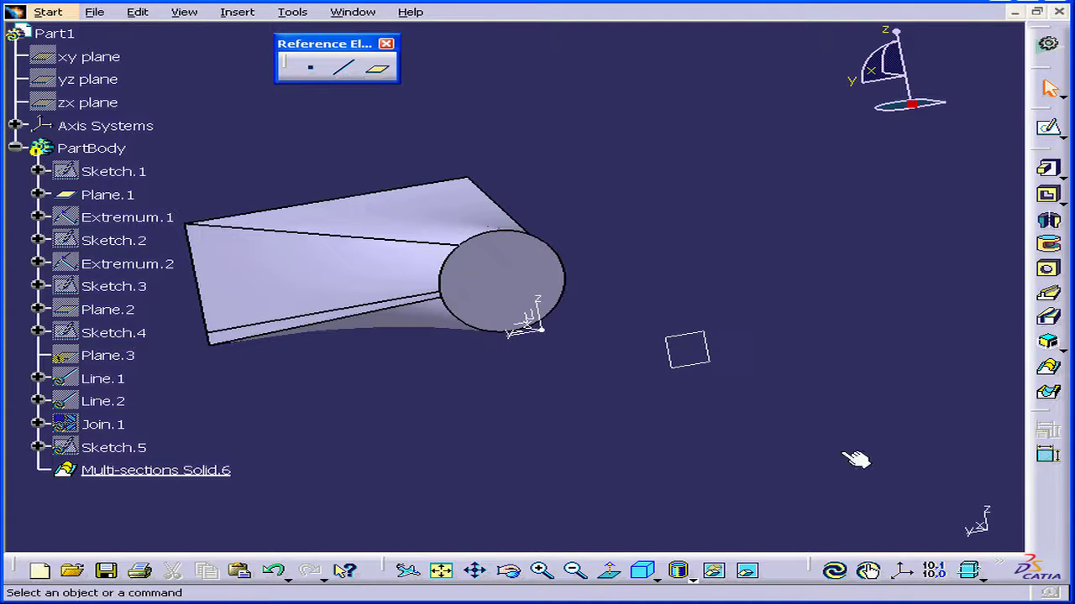
# Delete all features from Sketch.3 through Sketch.5 in the tree
pyautogui.click(160, 448)
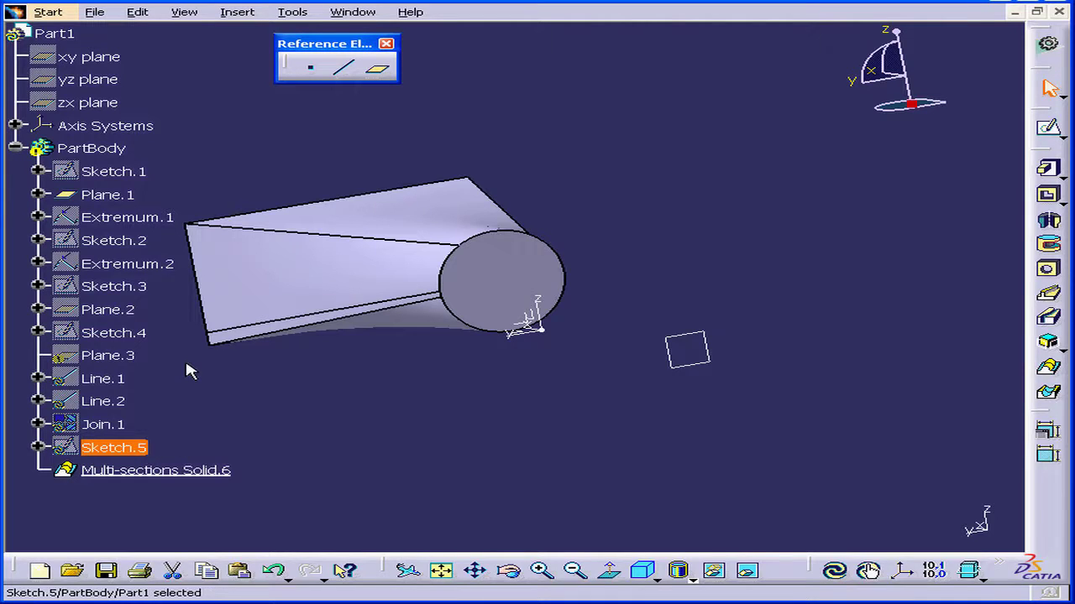
pyautogui.keyDown('shift'); pyautogui.click(112, 287); pyautogui.keyUp('shift')
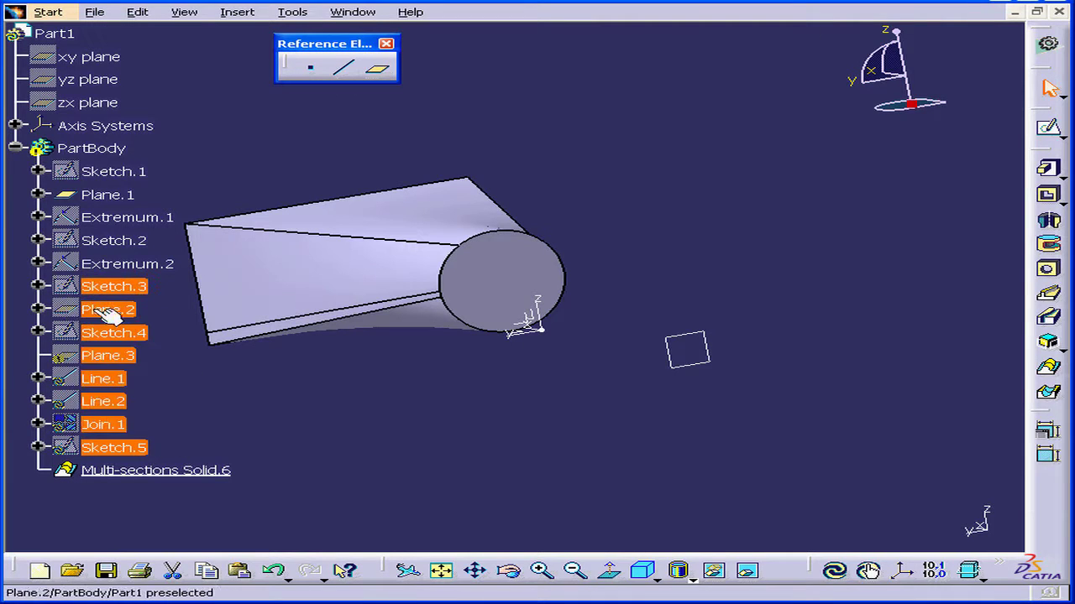
pyautogui.rightClick(99, 335)
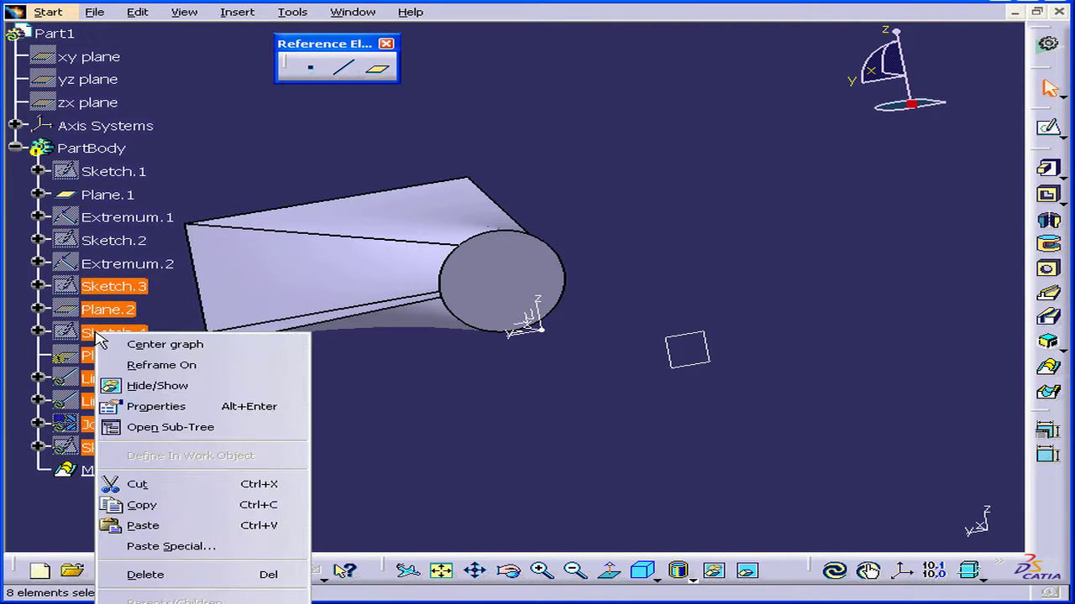
pyautogui.click(240, 574)
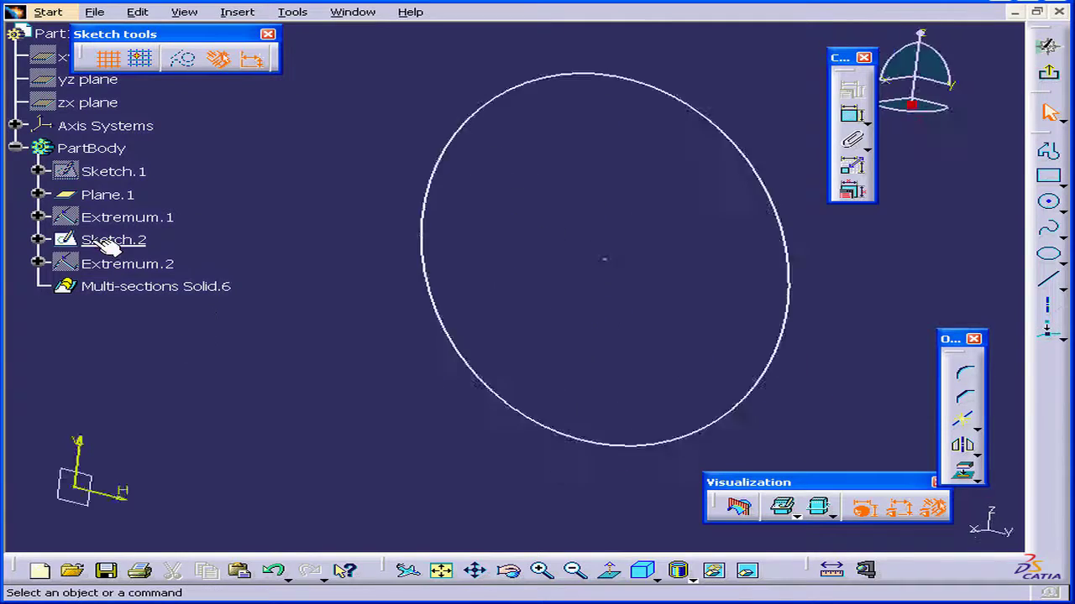
# With Sketch.2 open for editing, show Sketch.1 and flip the view normal to the sketch plane
pyautogui.moveTo(515, 326); pyautogui.dragTo(504, 352, button='middle')
pyautogui.rightClick(121, 174)
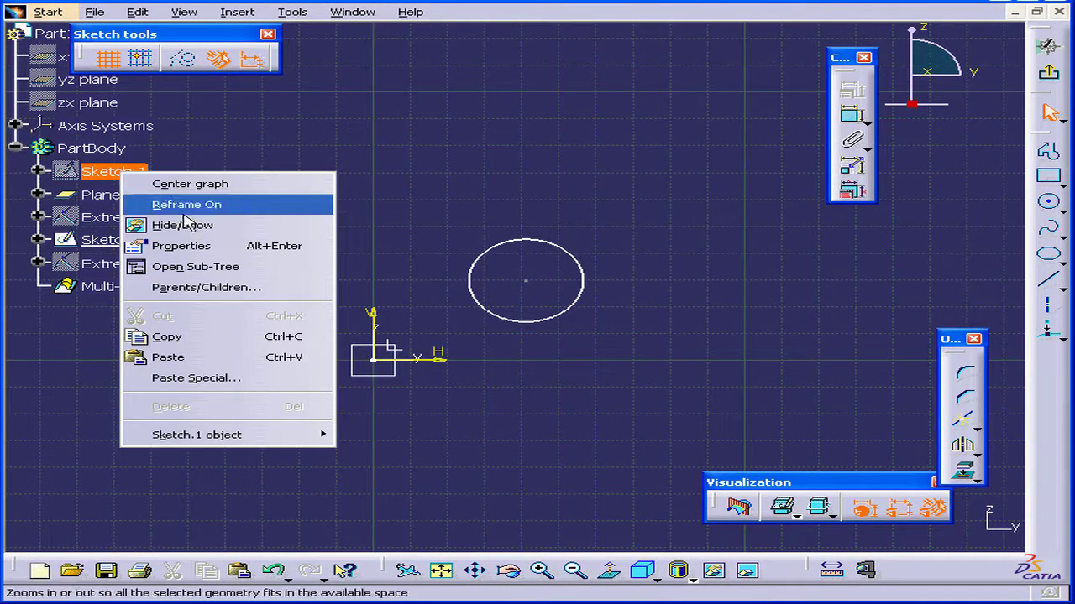
pyautogui.click(168, 183)
pyautogui.moveTo(591, 370)
pyautogui.mouseDown(button='middle')
pyautogui.moveTo(574, 361)
pyautogui.moveTo(622, 365)
pyautogui.moveTo(598, 371)
pyautogui.mouseUp(button='middle')
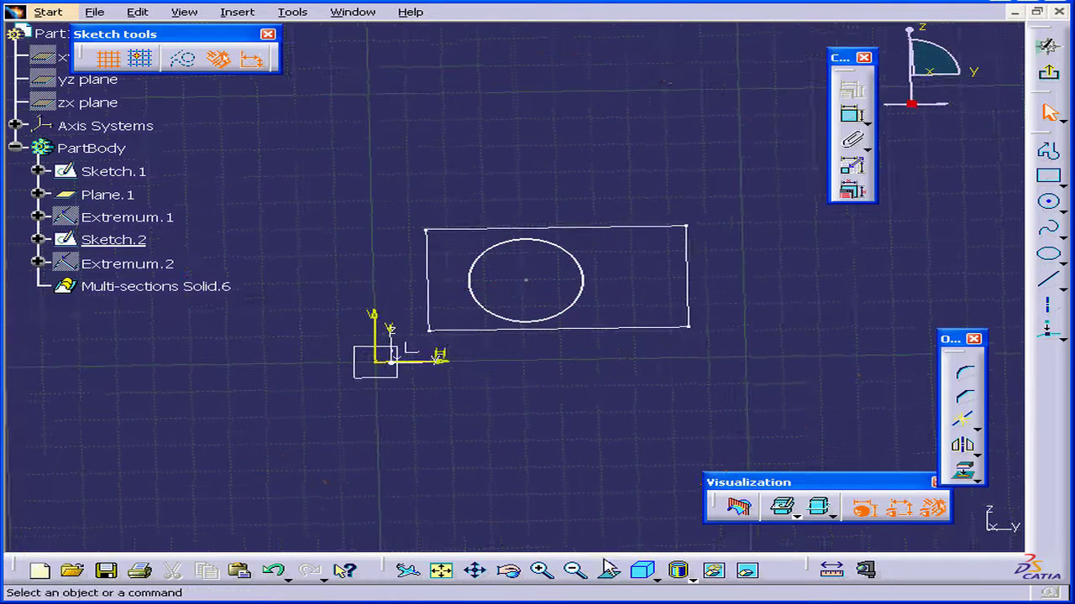
pyautogui.click(611, 571)
pyautogui.click(612, 573)
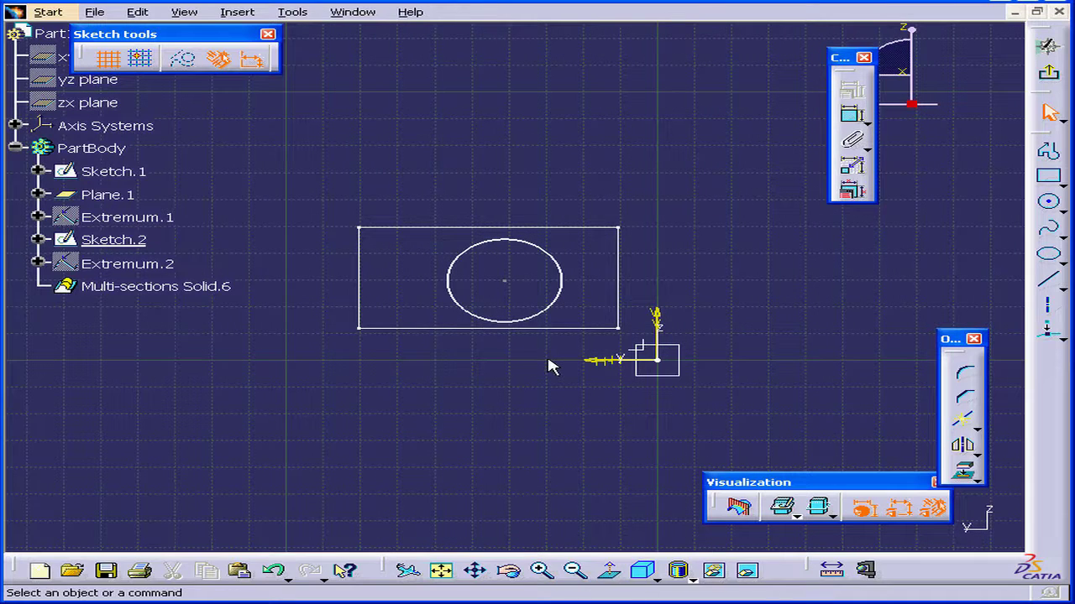
# Project the four corner points of the Sketch.1 rectangle into Sketch.2 as 3D element projections
pyautogui.click(521, 327)
pyautogui.moveTo(508, 349)
pyautogui.mouseDown(button='middle')
pyautogui.moveTo(507, 259)
pyautogui.moveTo(511, 277)
pyautogui.moveTo(543, 284)
pyautogui.mouseUp(button='middle')
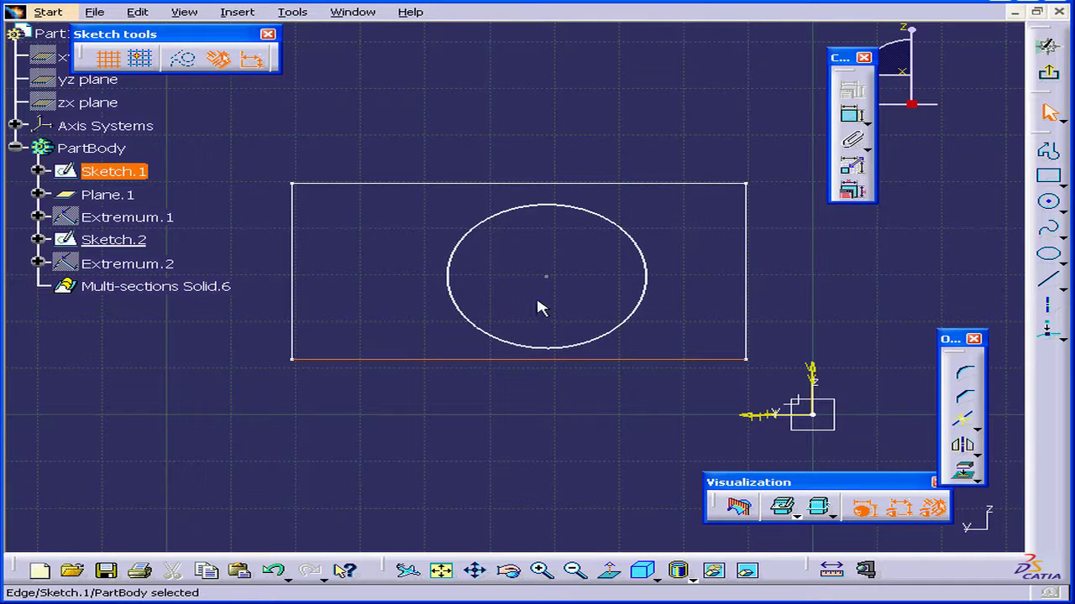
pyautogui.click(646, 407)
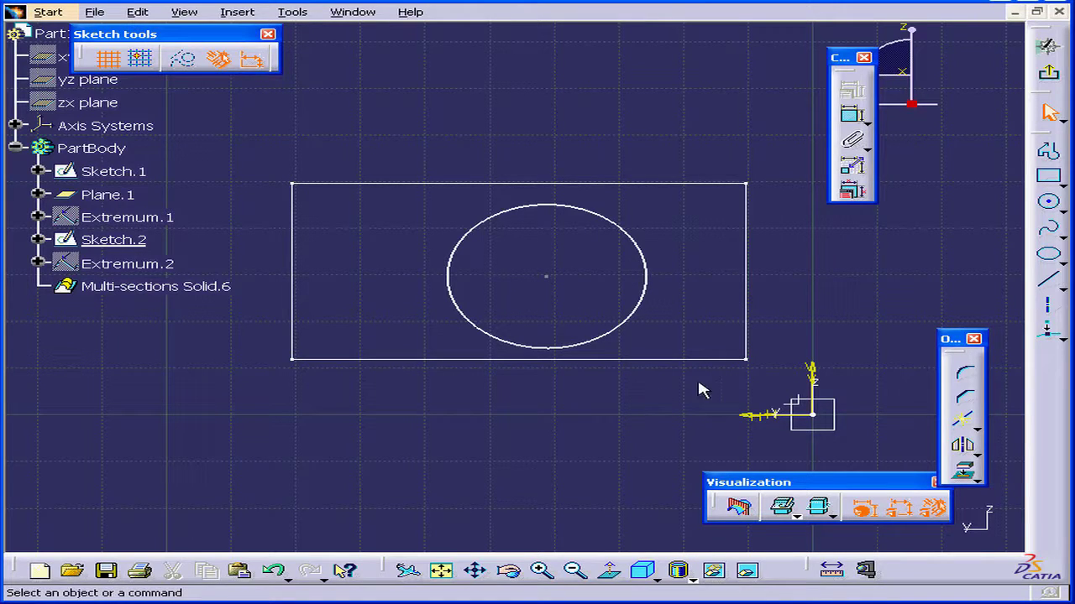
pyautogui.click(746, 360)
pyautogui.keyDown('ctrl'); pyautogui.click(746, 184); pyautogui.keyUp('ctrl')
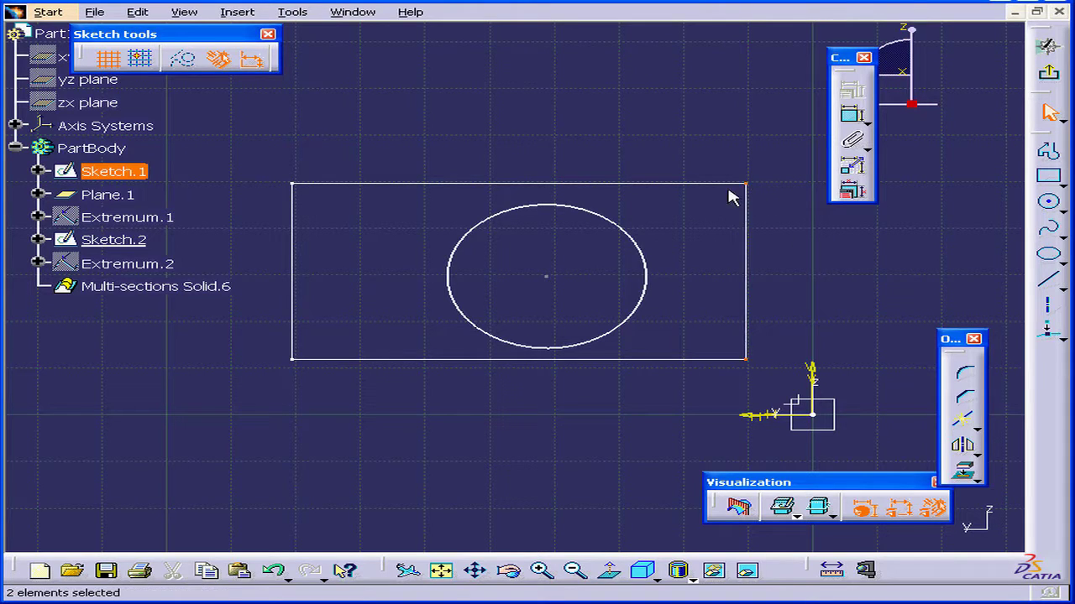
pyautogui.keyDown('ctrl'); pyautogui.click(292, 184); pyautogui.keyUp('ctrl')
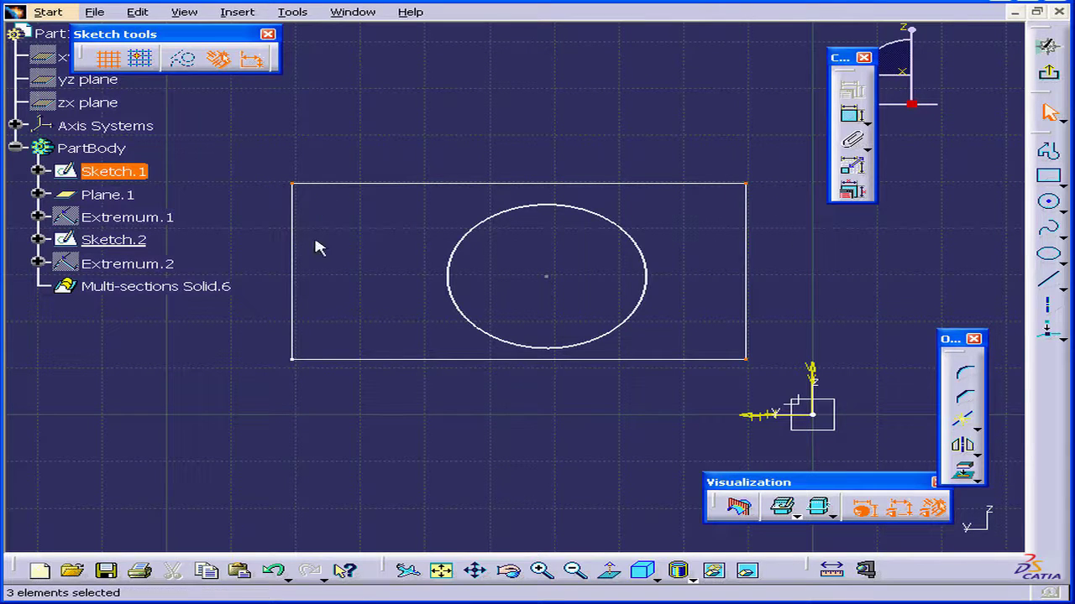
pyautogui.keyDown('ctrl'); pyautogui.click(294, 361); pyautogui.keyUp('ctrl')
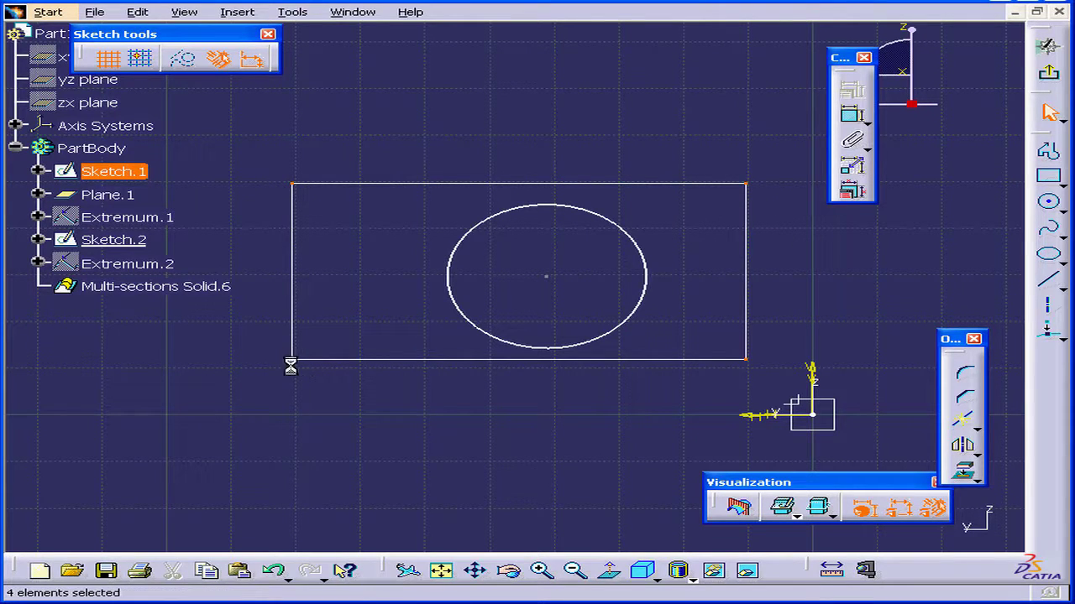
pyautogui.click(967, 474)
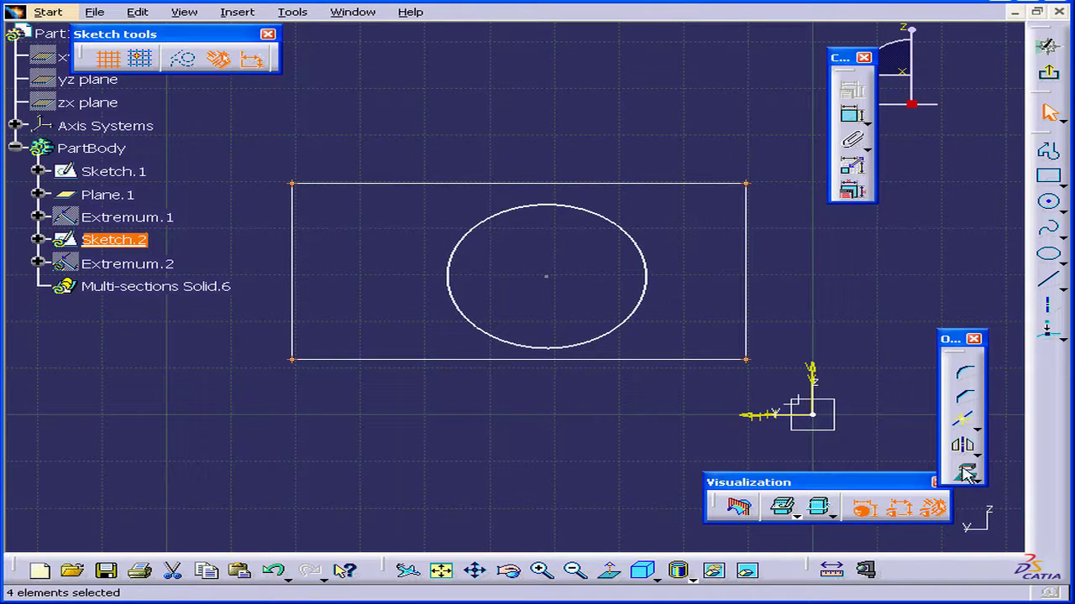
# Convert the four projected corner points to construction elements and draw construction lines from the circle's center to the rectangle's two right corners
pyautogui.click(187, 61)
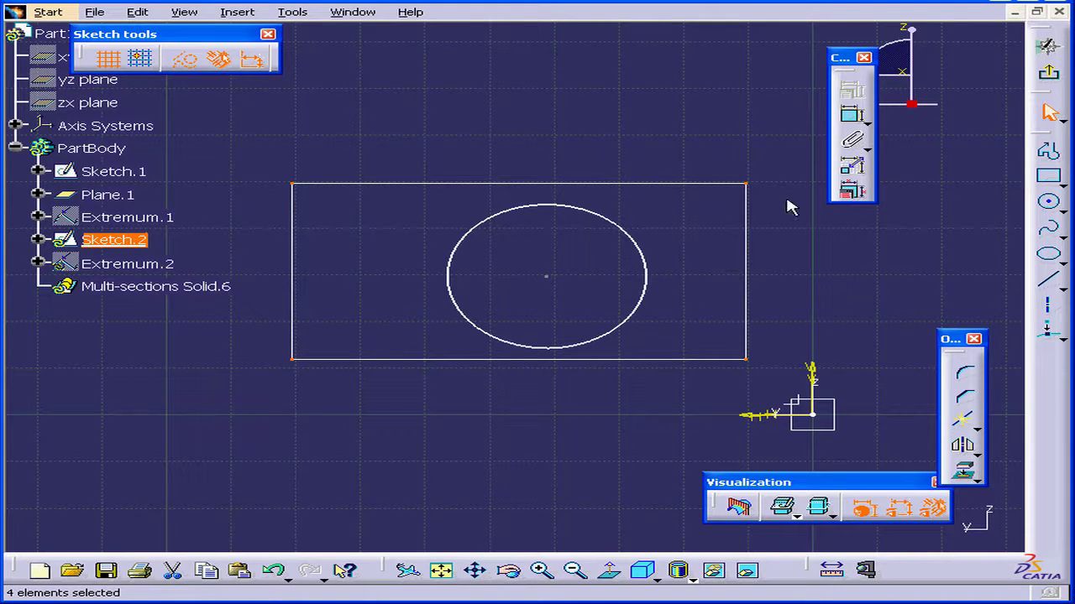
pyautogui.click(1048, 280)
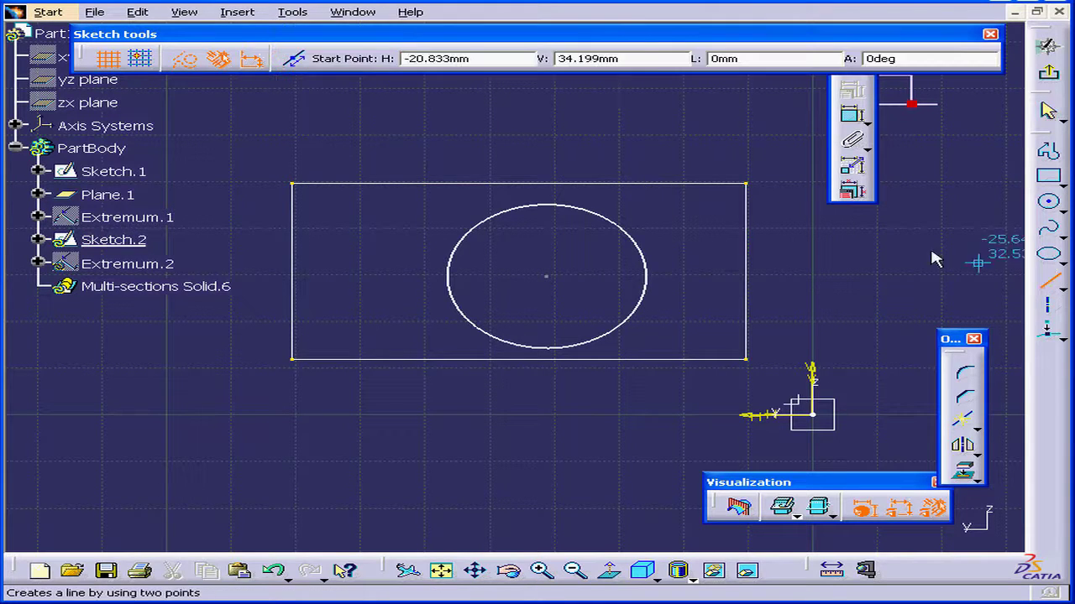
pyautogui.click(746, 183)
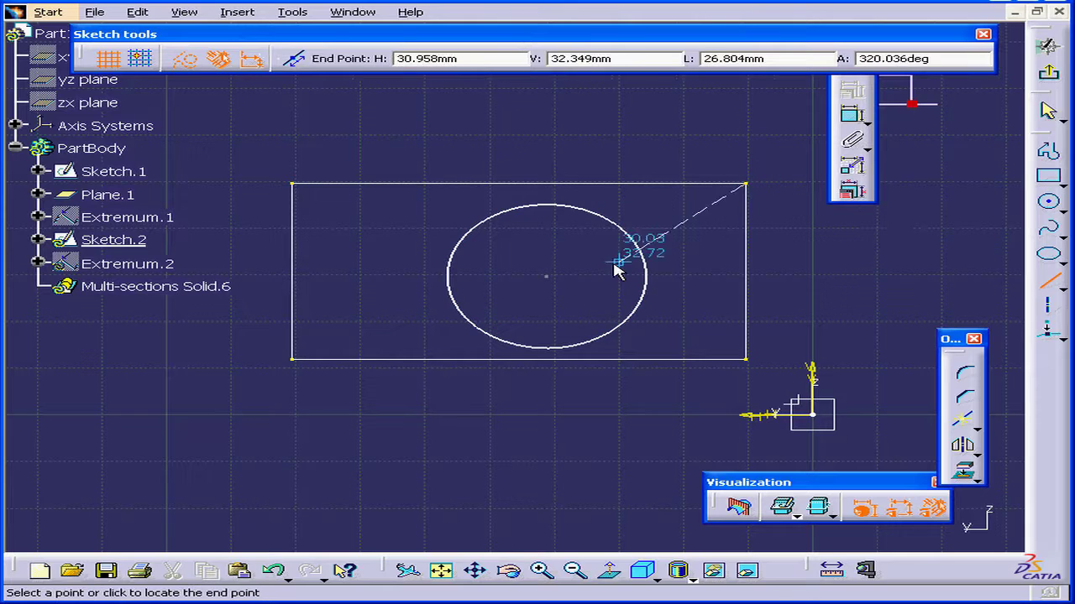
pyautogui.click(546, 276)
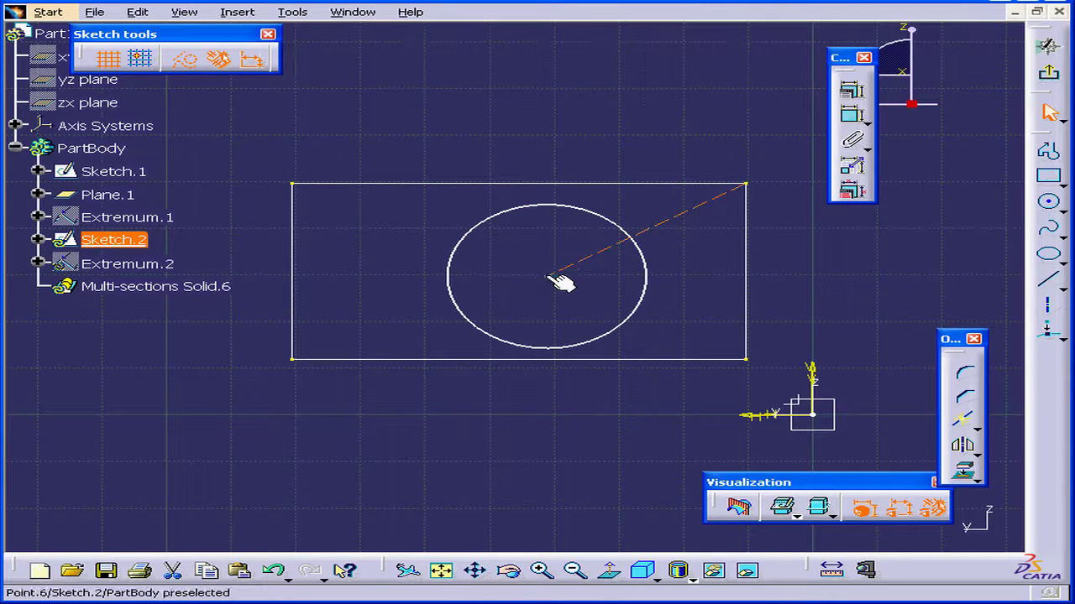
pyautogui.click(746, 360)
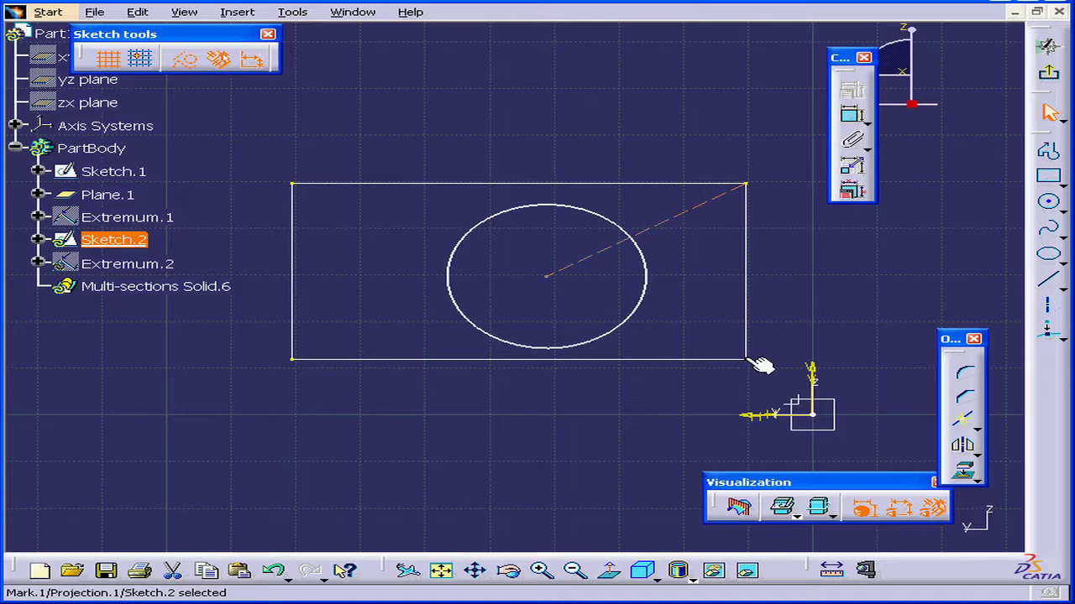
pyautogui.click(1048, 280)
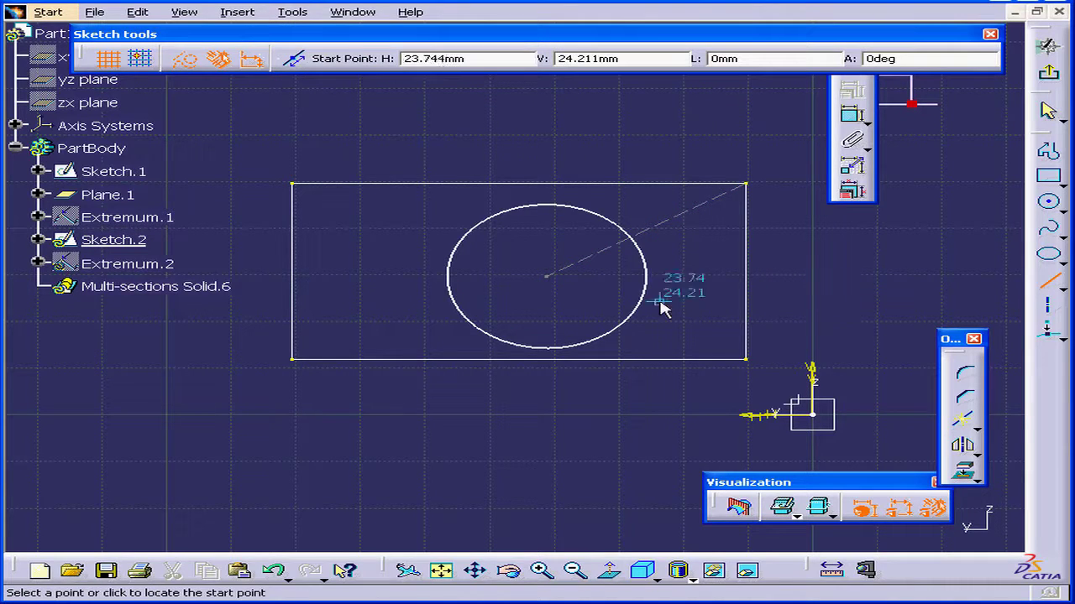
pyautogui.click(546, 277)
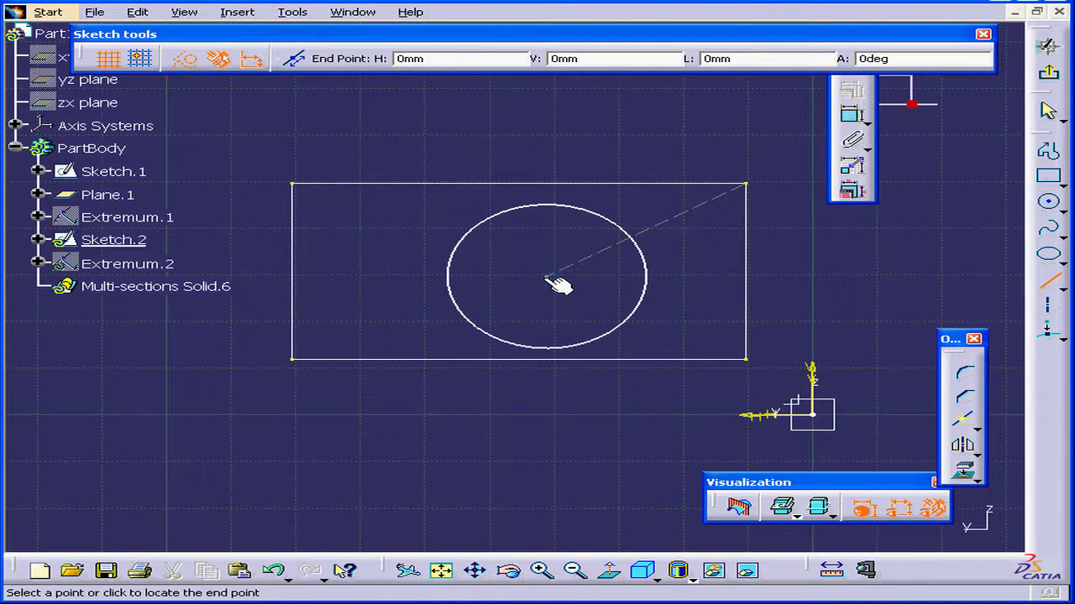
pyautogui.click(747, 359)
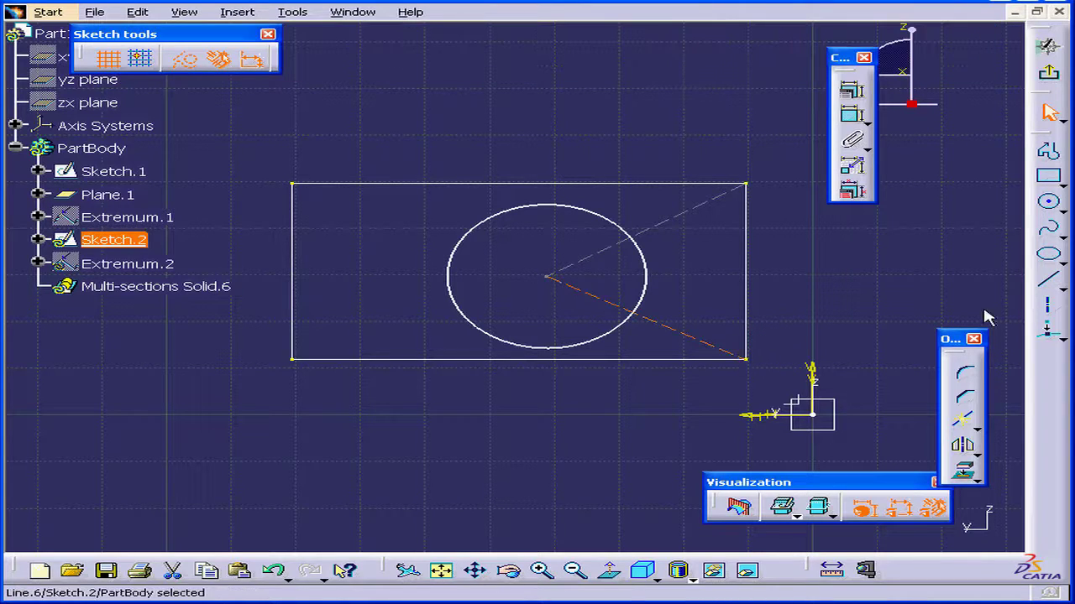
# Draw construction lines connecting the circle's center to the rectangle's lower-left and upper-left corners
pyautogui.click(1048, 280)
pyautogui.click(546, 277)
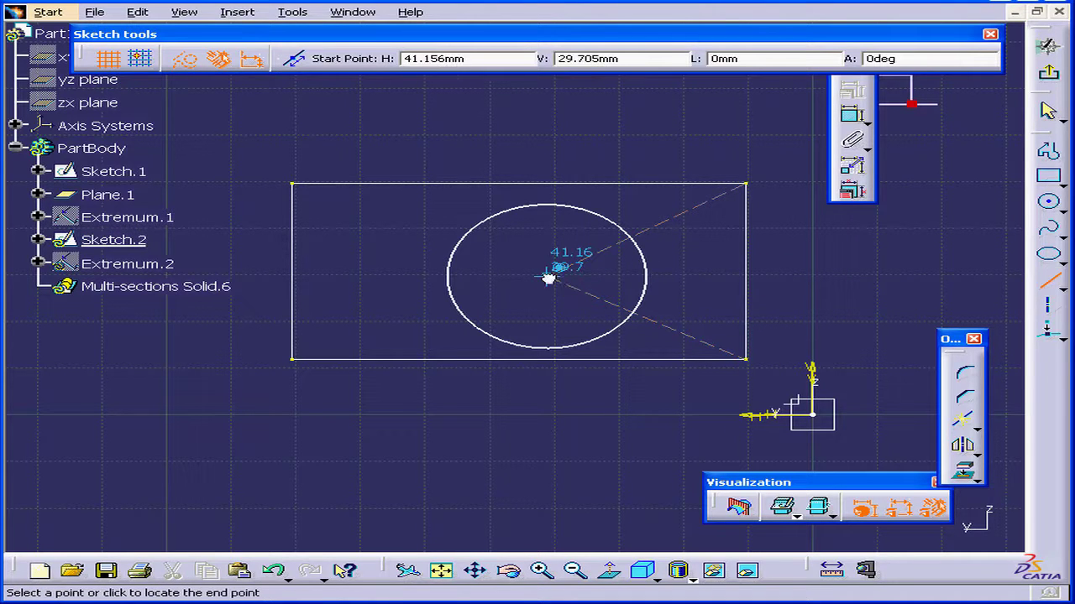
pyautogui.click(293, 360)
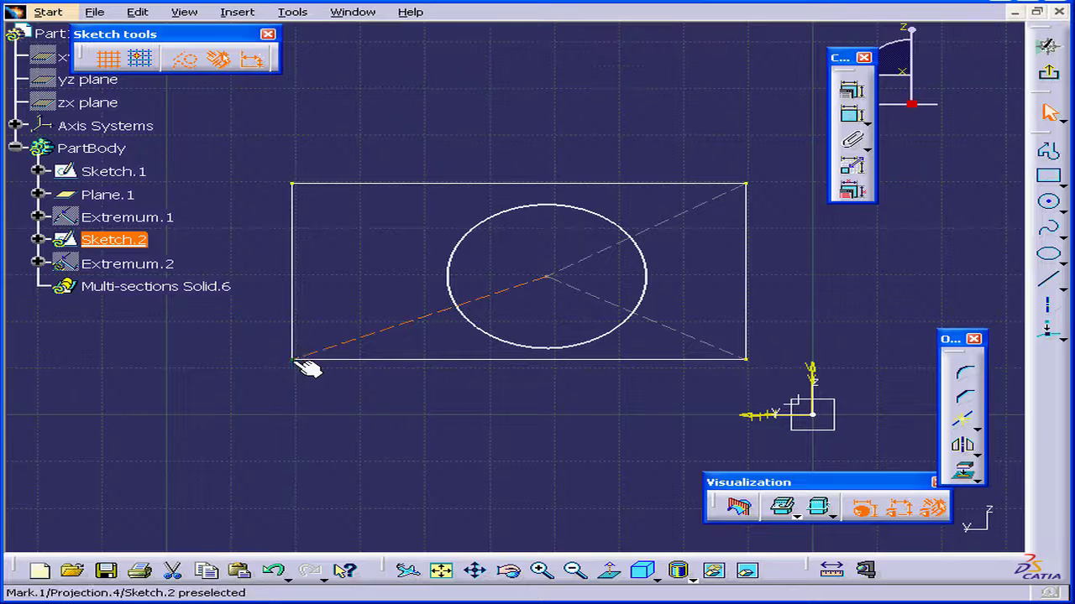
pyautogui.click(1049, 280)
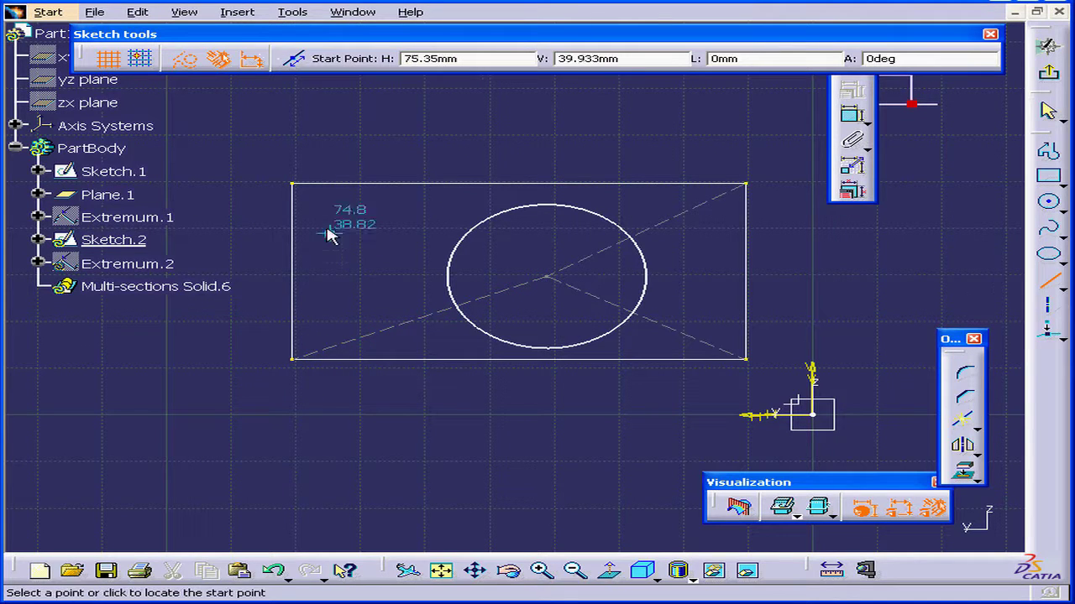
pyautogui.click(292, 183)
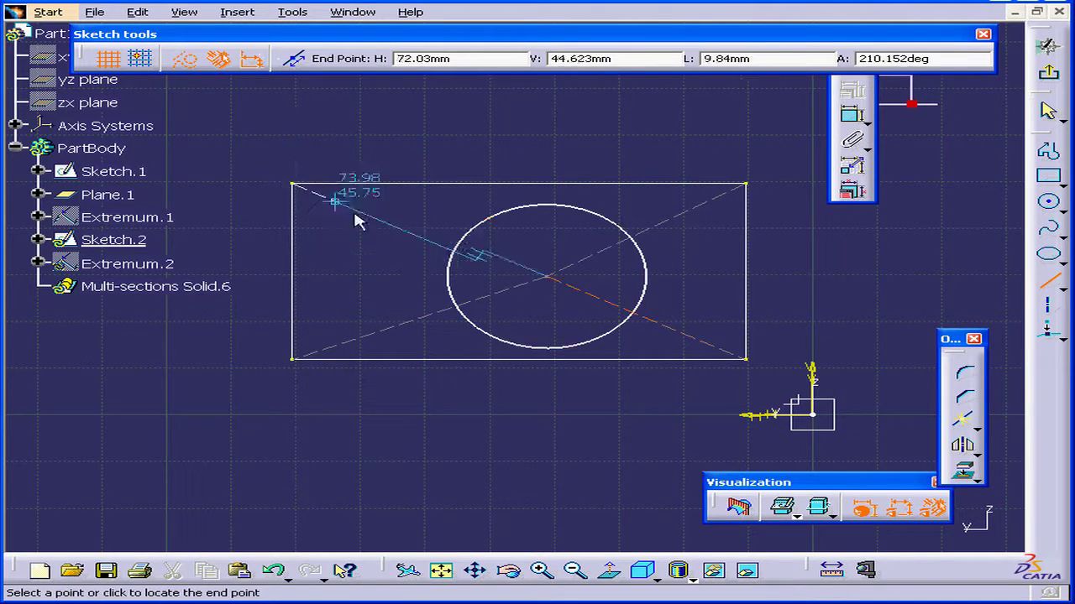
pyautogui.click(547, 275)
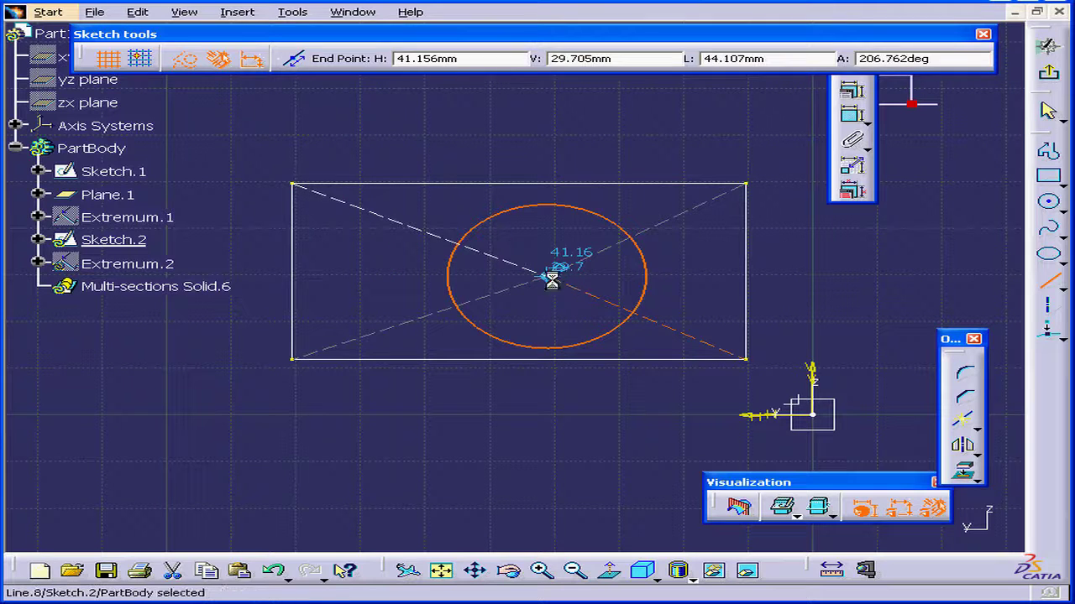
pyautogui.click(846, 309)
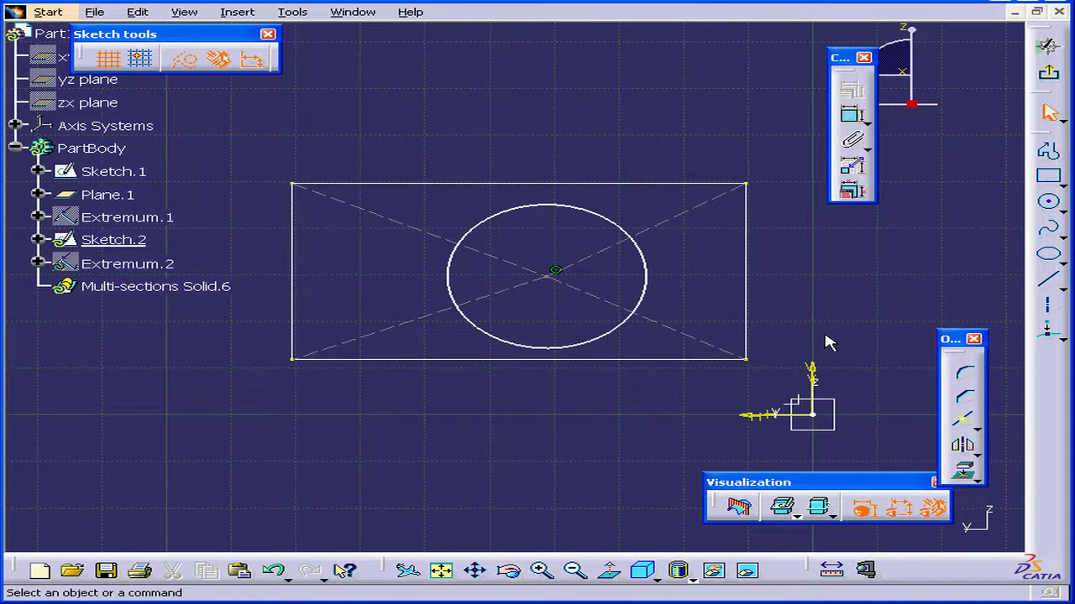
# Break the circle where it crosses the construction lines to the rectangle's lower-right and upper-right corners
pyautogui.click(963, 422)
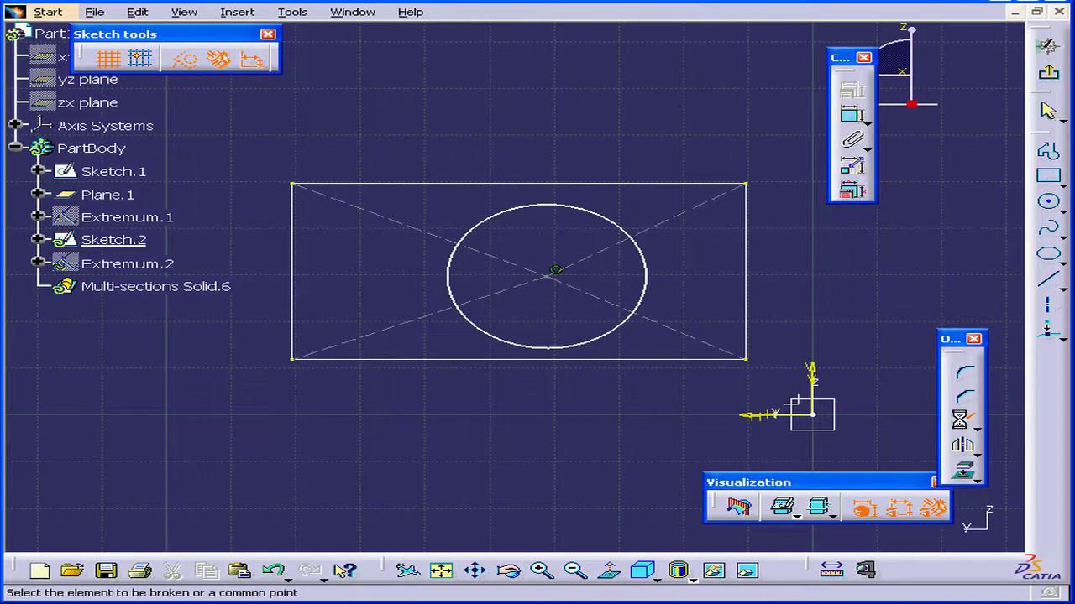
pyautogui.click(648, 286)
pyautogui.click(680, 334)
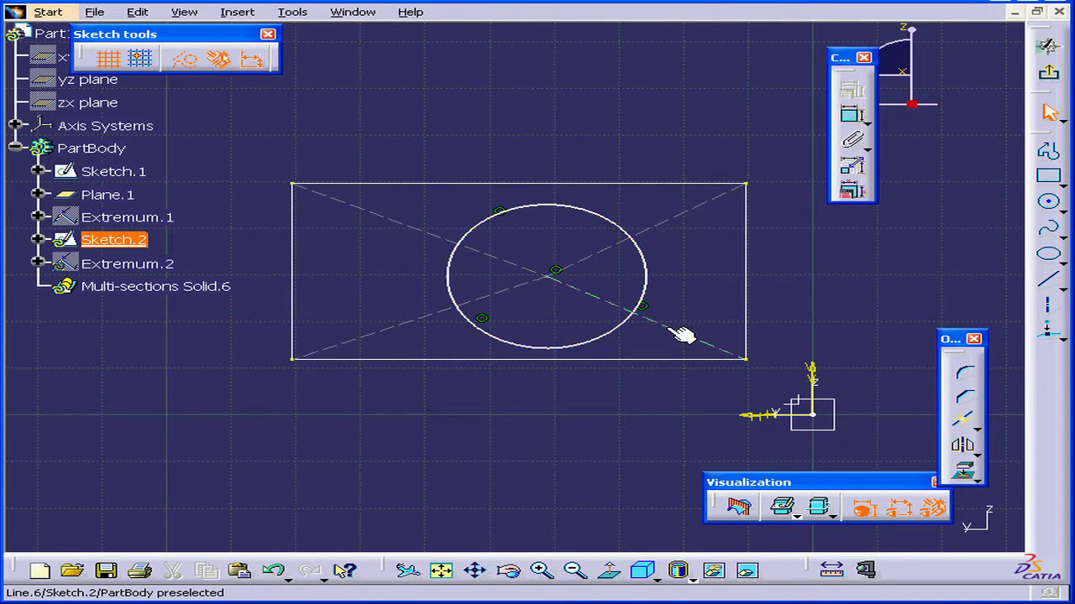
pyautogui.click(965, 424)
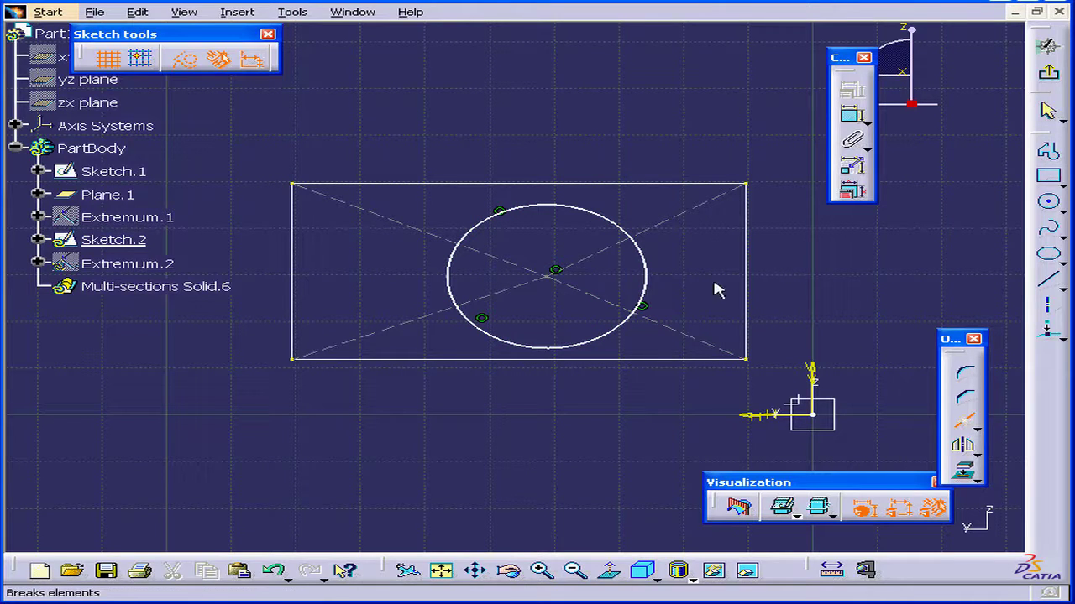
pyautogui.click(650, 276)
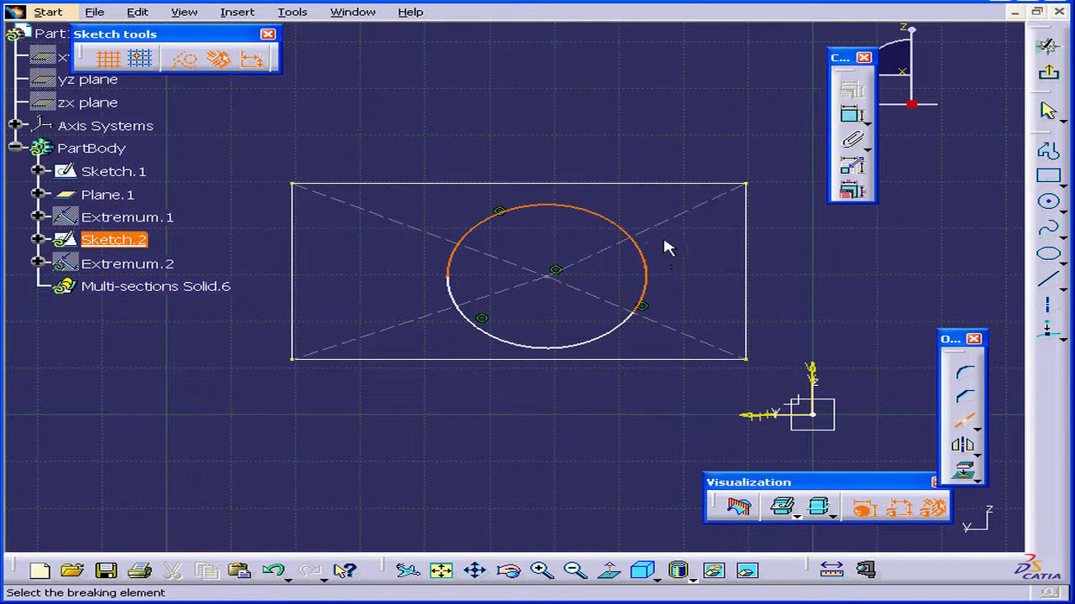
pyautogui.click(674, 232)
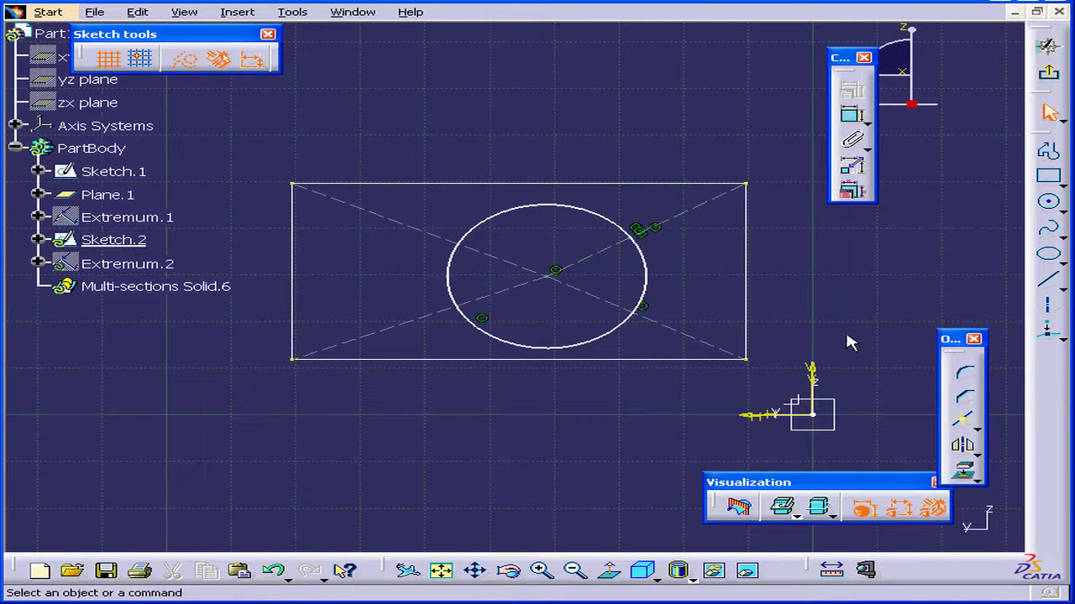
# Break the circle at the construction lines to the rectangle's lower-left and upper-left corners, and exit Sketch.2
pyautogui.click(966, 424)
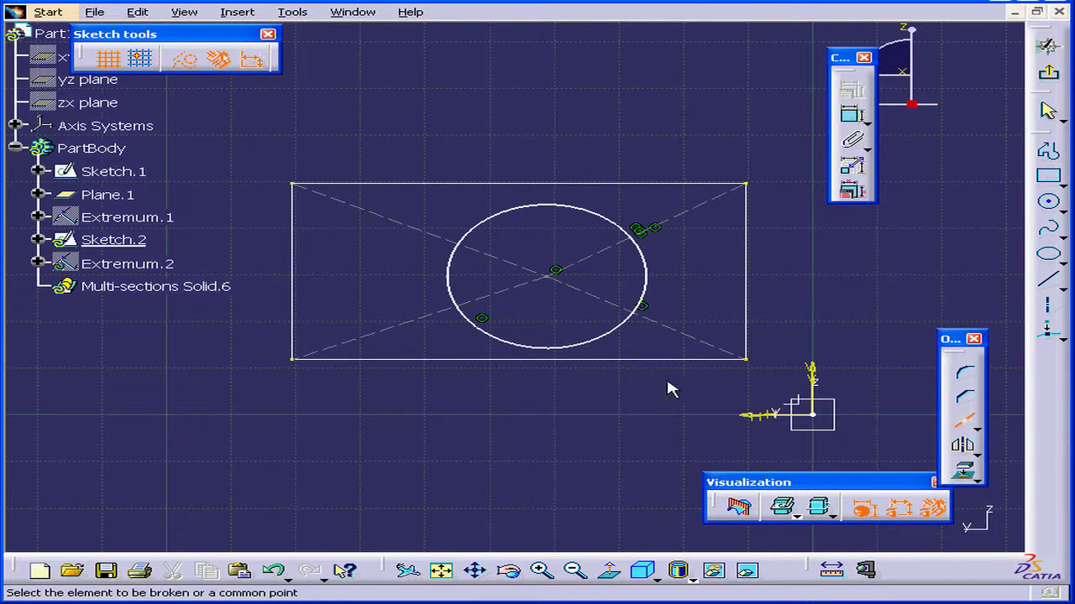
pyautogui.click(578, 349)
pyautogui.click(438, 314)
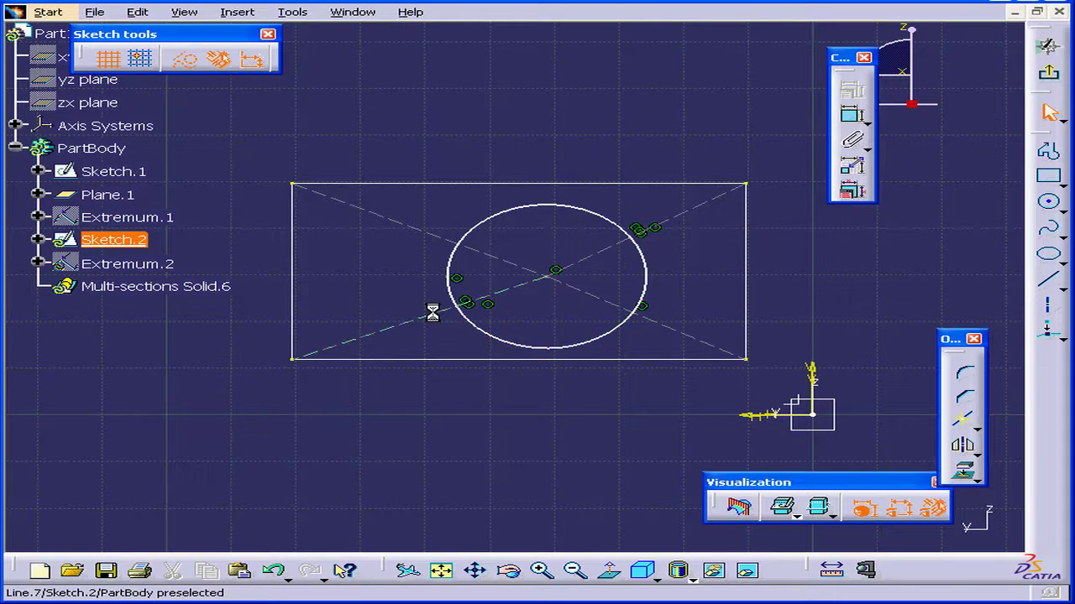
pyautogui.click(964, 424)
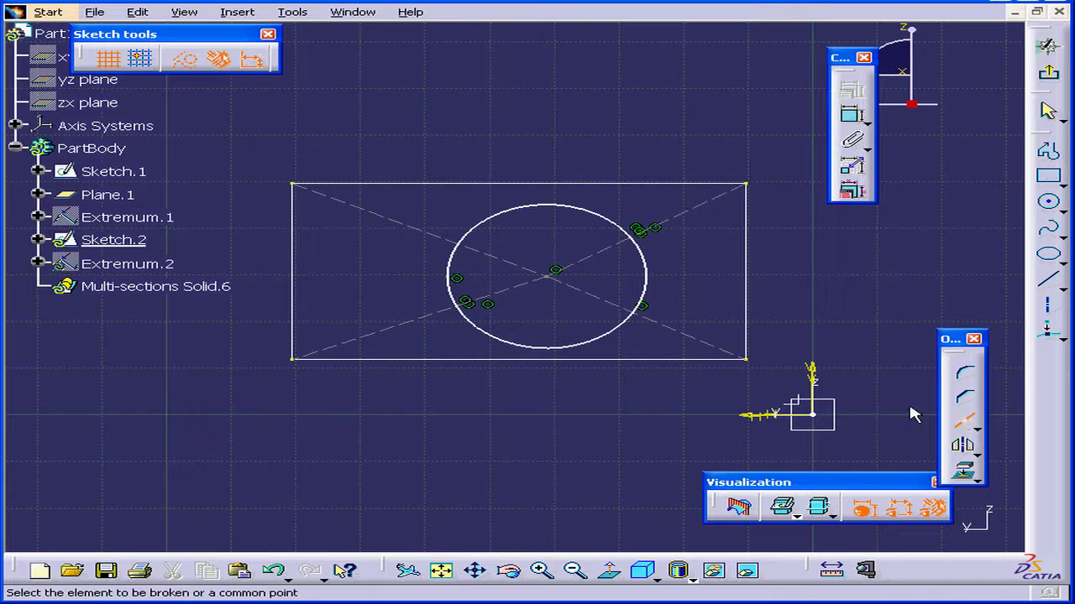
pyautogui.click(479, 236)
pyautogui.click(439, 234)
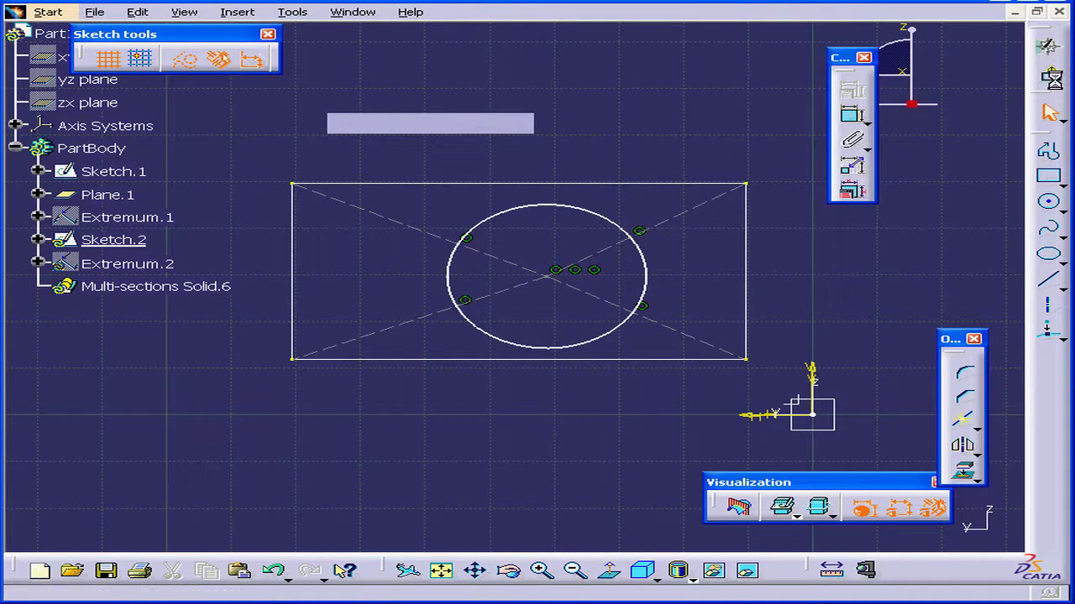
pyautogui.click(1051, 77)
# Open Multi-sections Solid.6 for editing, select the empty entry in its Ratio coupling list, and show Sketch.2
pyautogui.moveTo(468, 309)
pyautogui.mouseDown(button='middle')
pyautogui.moveTo(483, 320)
pyautogui.moveTo(480, 335)
pyautogui.mouseUp(button='middle')
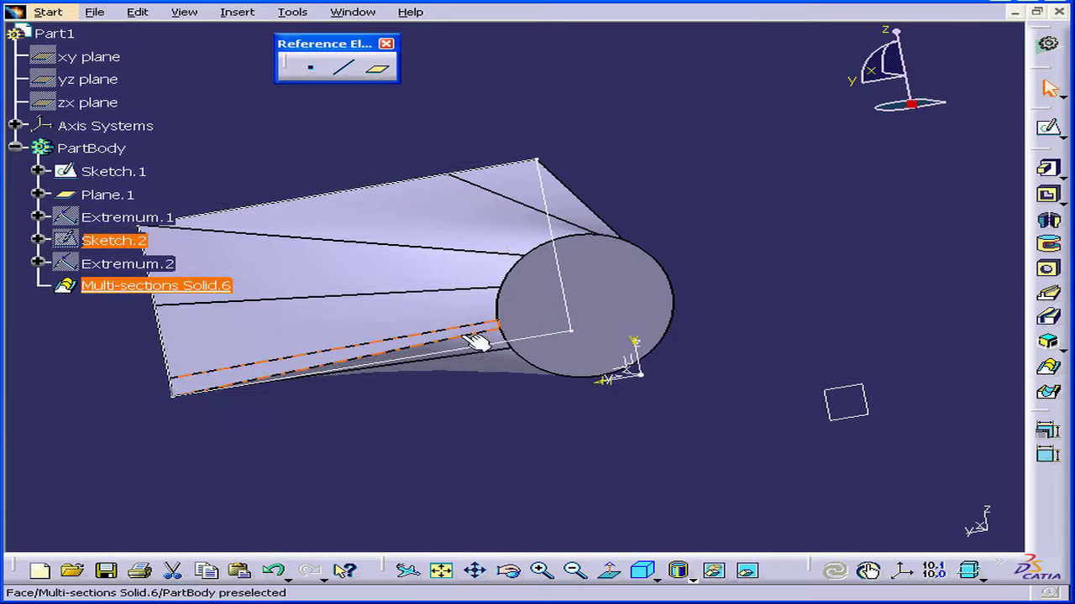
pyautogui.doubleClick(151, 288)
pyautogui.moveTo(886, 104); pyautogui.dragTo(871, 96)
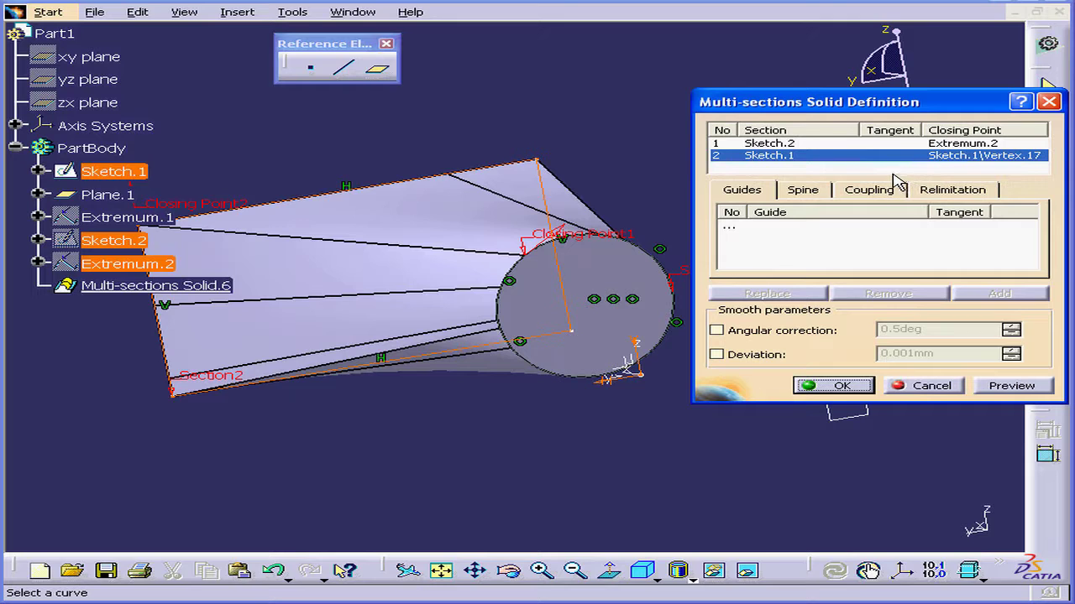
pyautogui.click(882, 189)
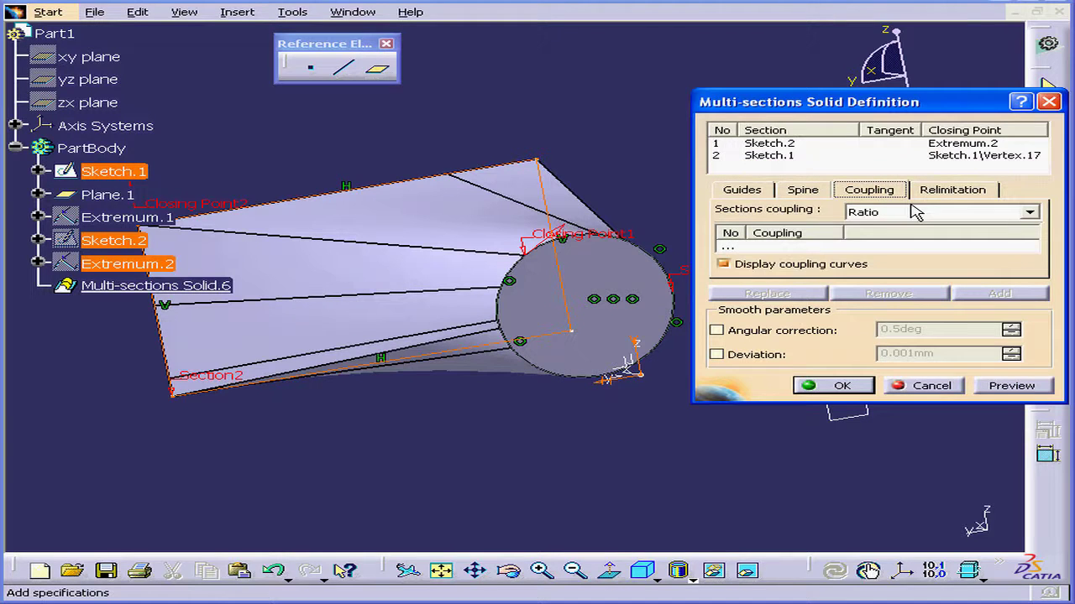
pyautogui.click(769, 247)
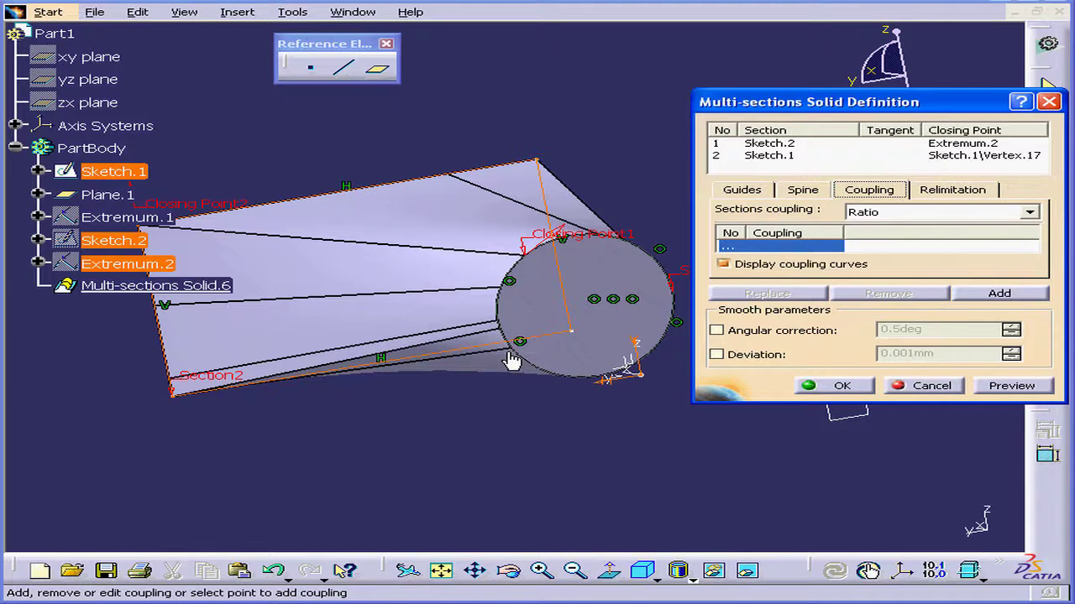
pyautogui.rightClick(122, 245)
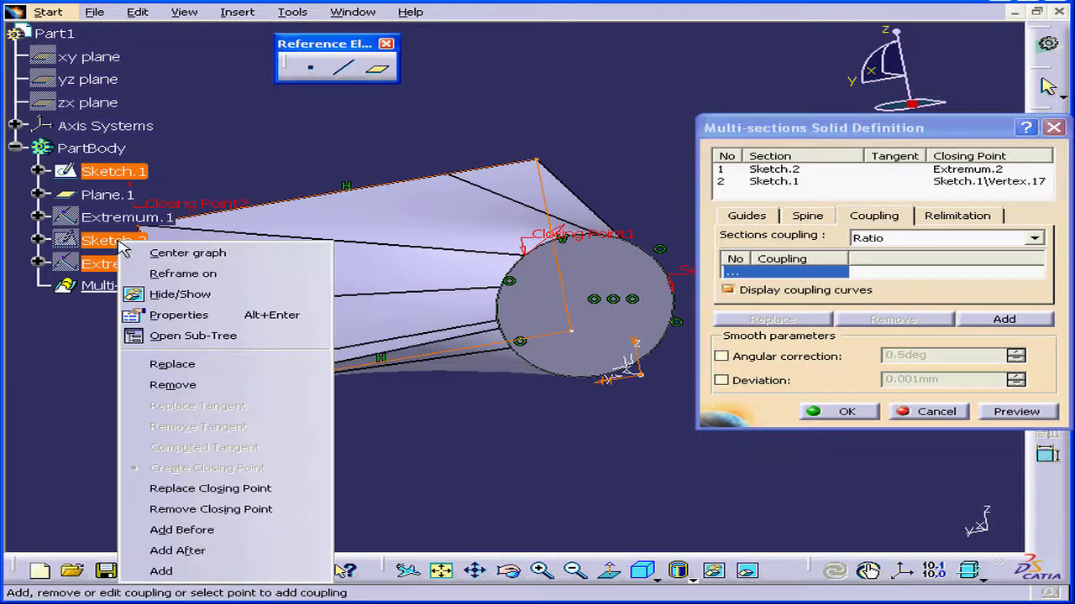
pyautogui.click(200, 300)
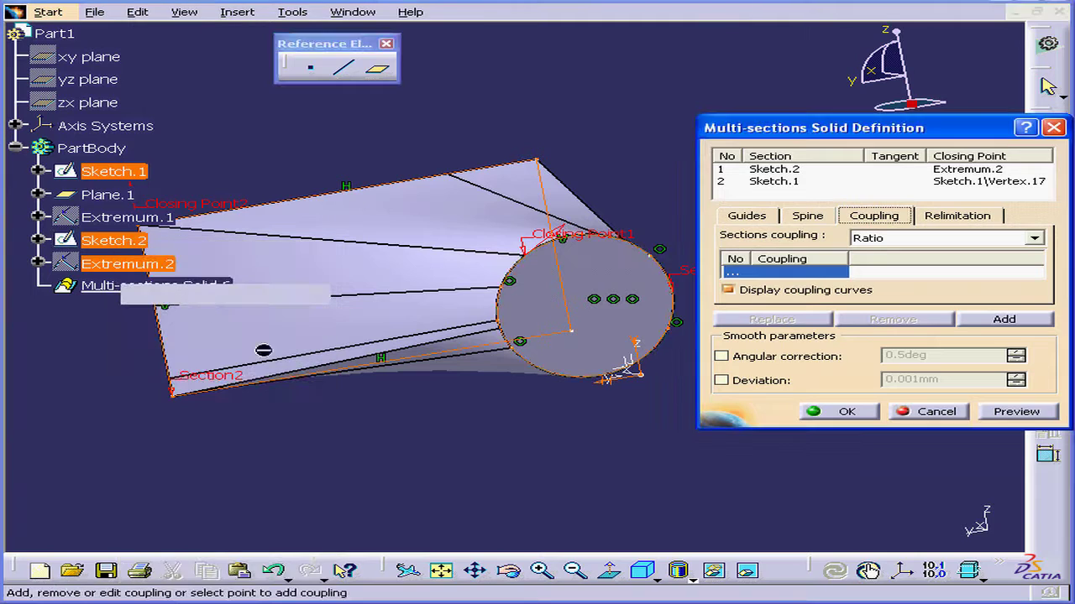
# Add a coupling from the circle's lower-left break point to the rectangle's lower-left corner and preview the solid
pyautogui.click(522, 353)
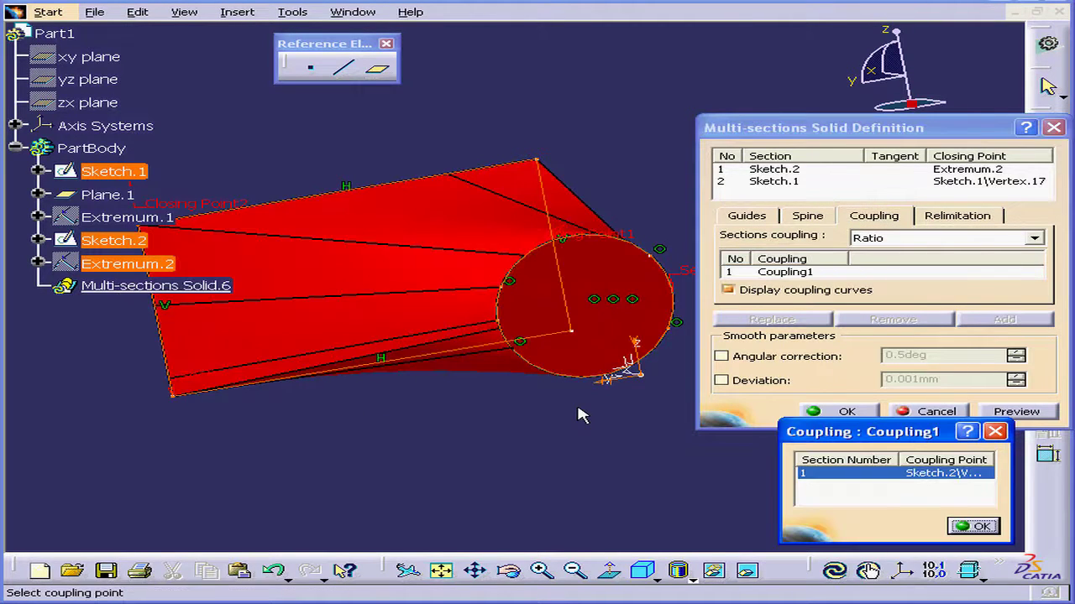
pyautogui.click(178, 400)
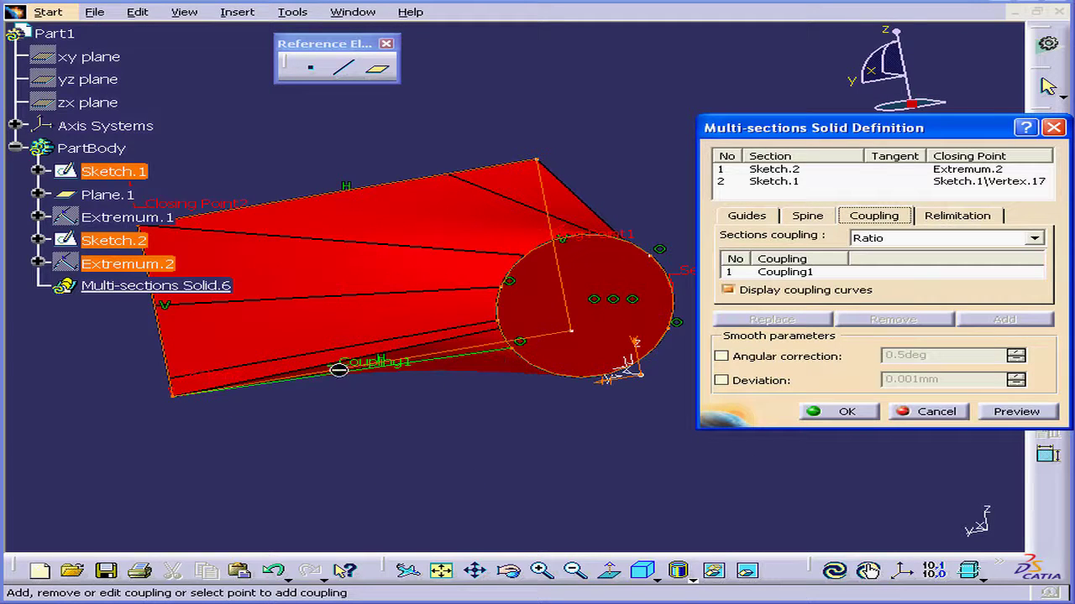
pyautogui.click(1034, 415)
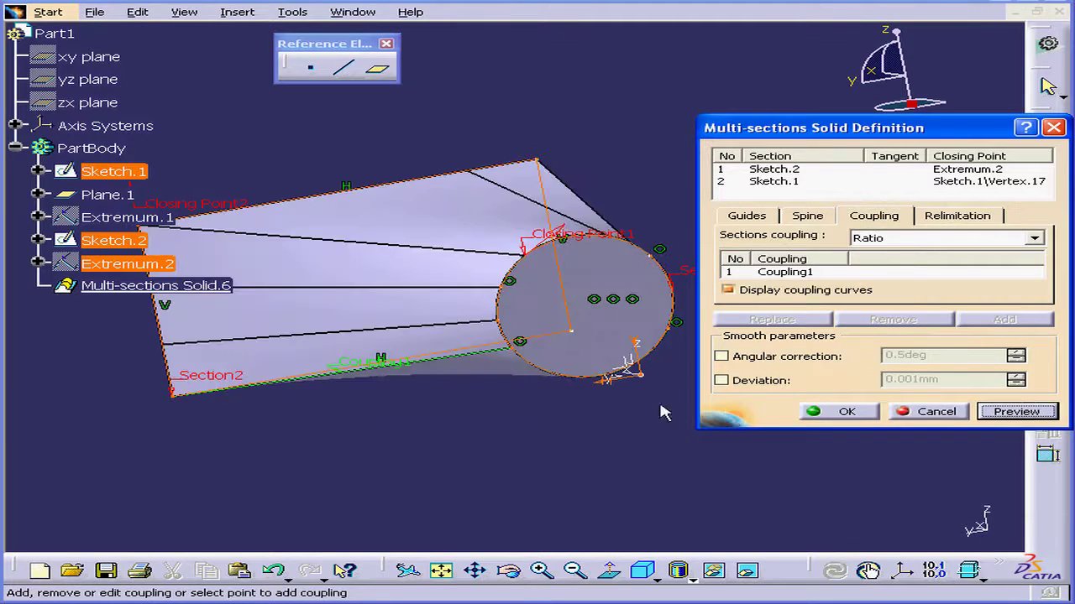
# Replace the closing point of the Sketch.2 section with the circle's upper-left break point and preview the solid
pyautogui.rightClick(571, 237)
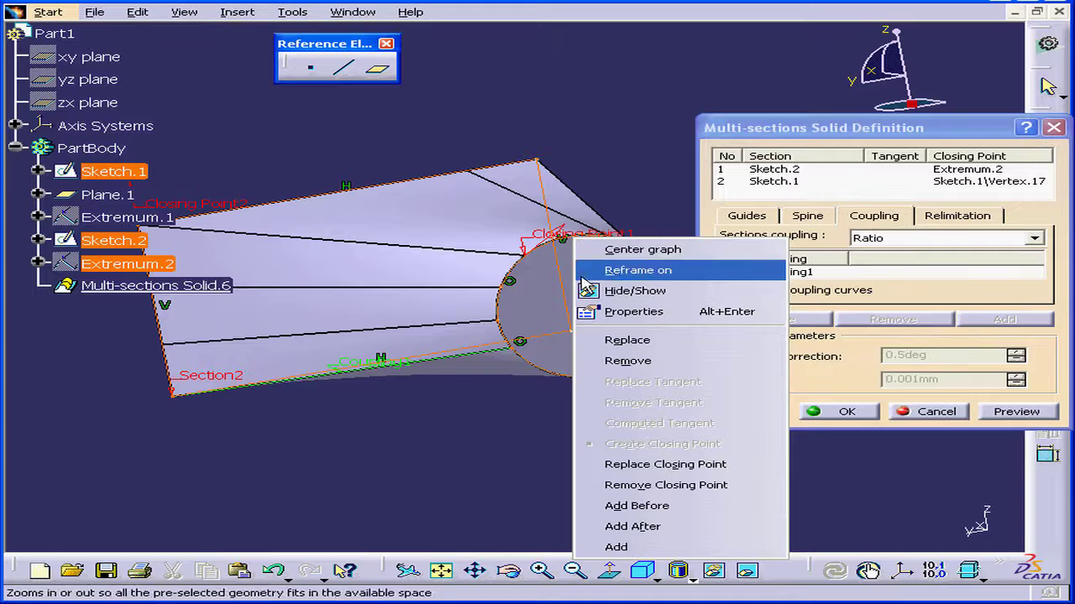
pyautogui.click(627, 340)
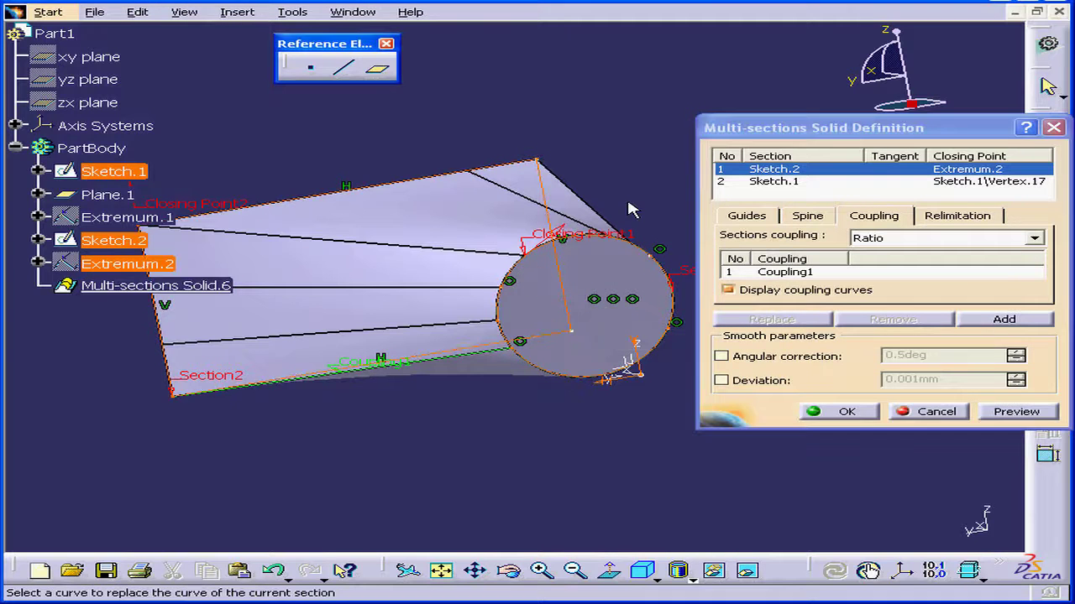
pyautogui.rightClick(626, 241)
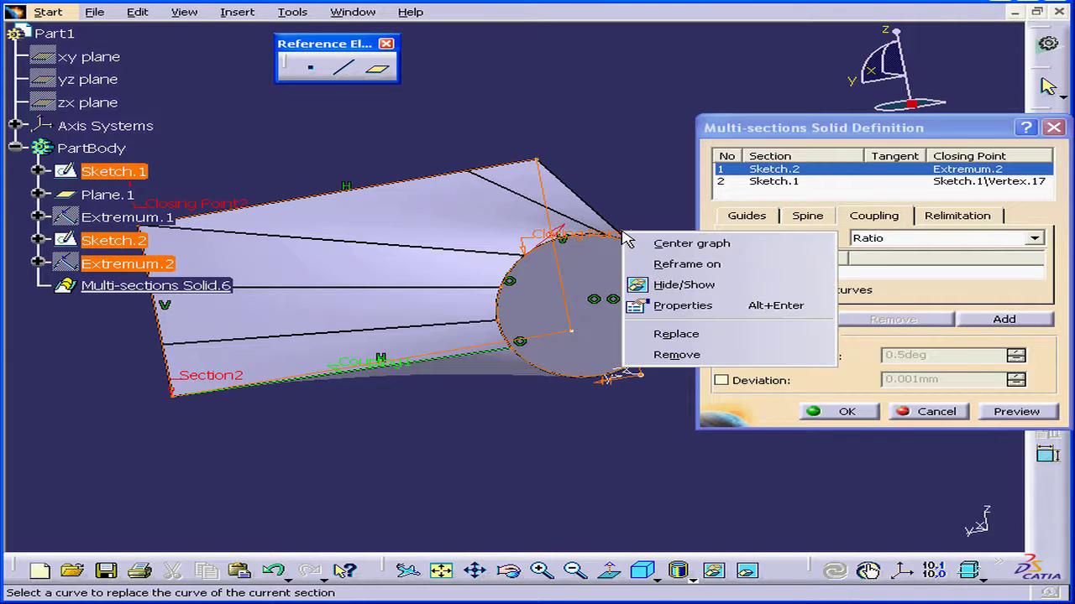
pyautogui.click(676, 333)
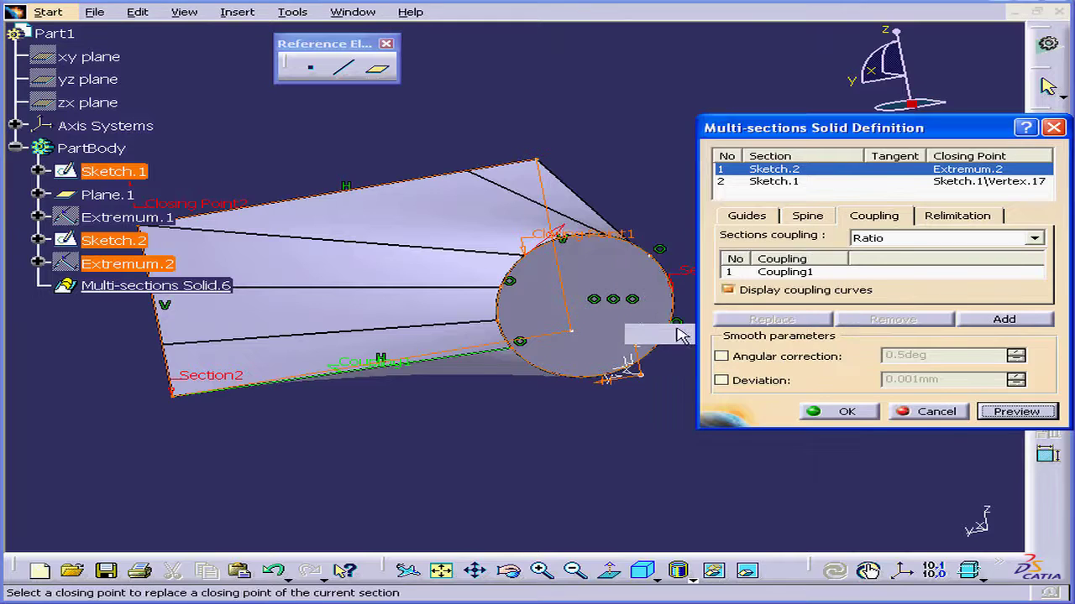
pyautogui.click(512, 293)
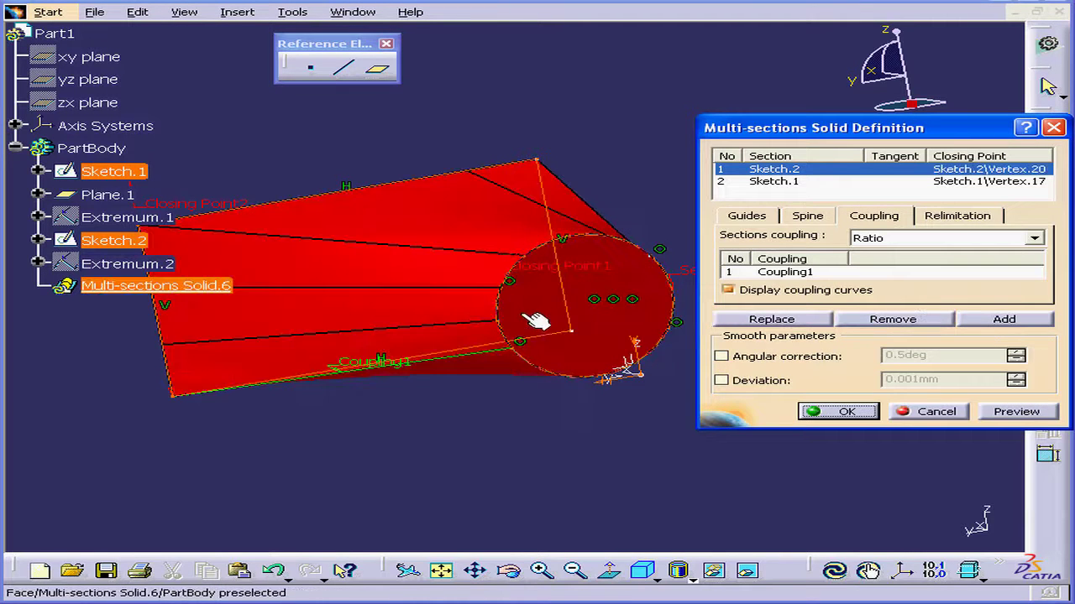
pyautogui.click(1015, 411)
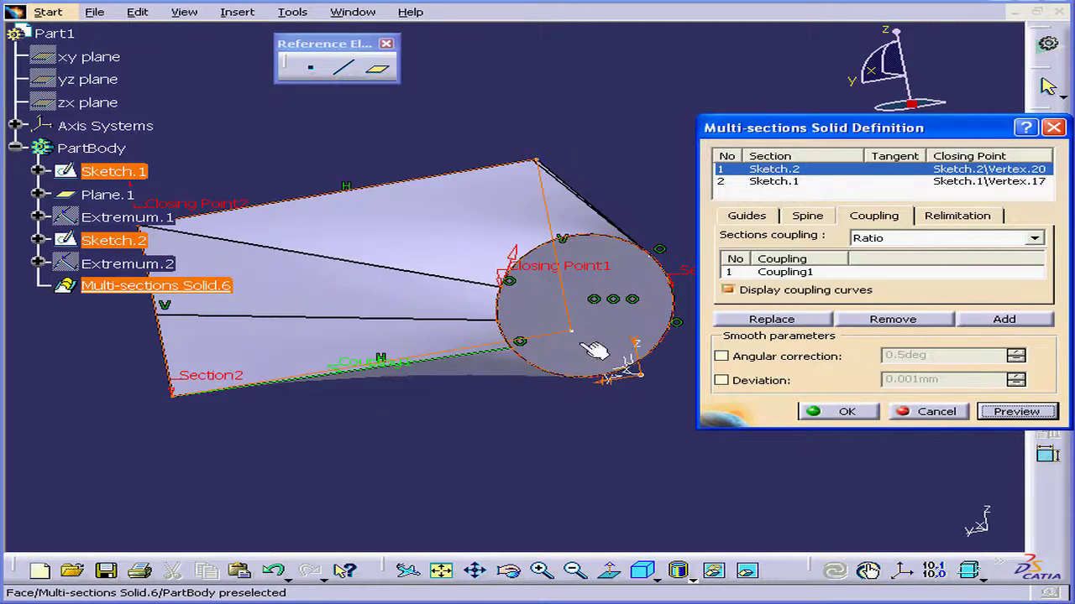
# Add a coupling from the circle's upper-right break point to the rectangle's upper-right corner and preview the solid
pyautogui.moveTo(597, 305); pyautogui.dragTo(533, 319, button='middle')
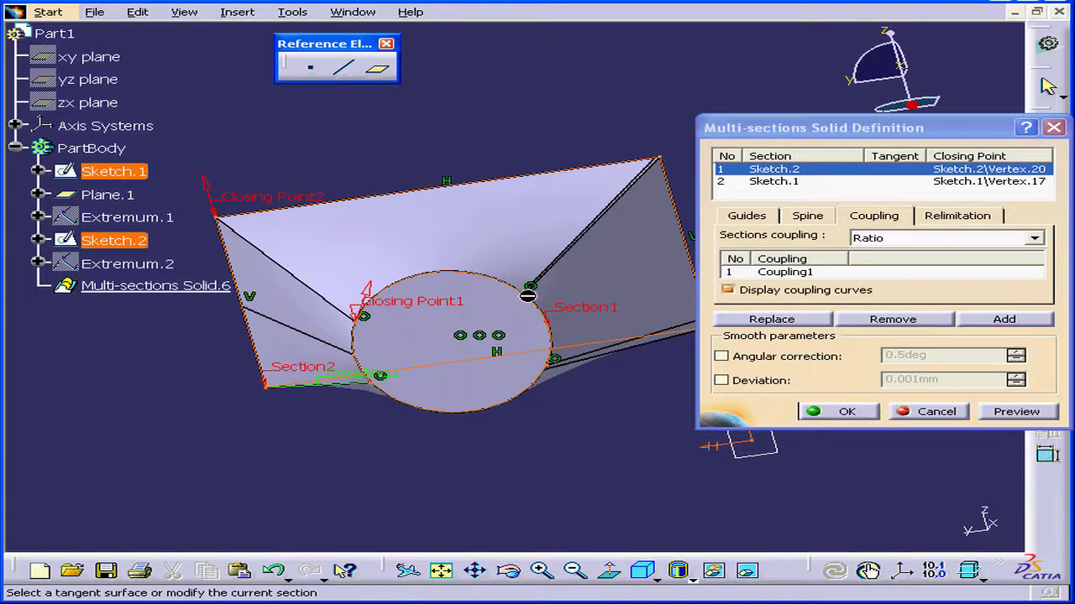
pyautogui.click(892, 273)
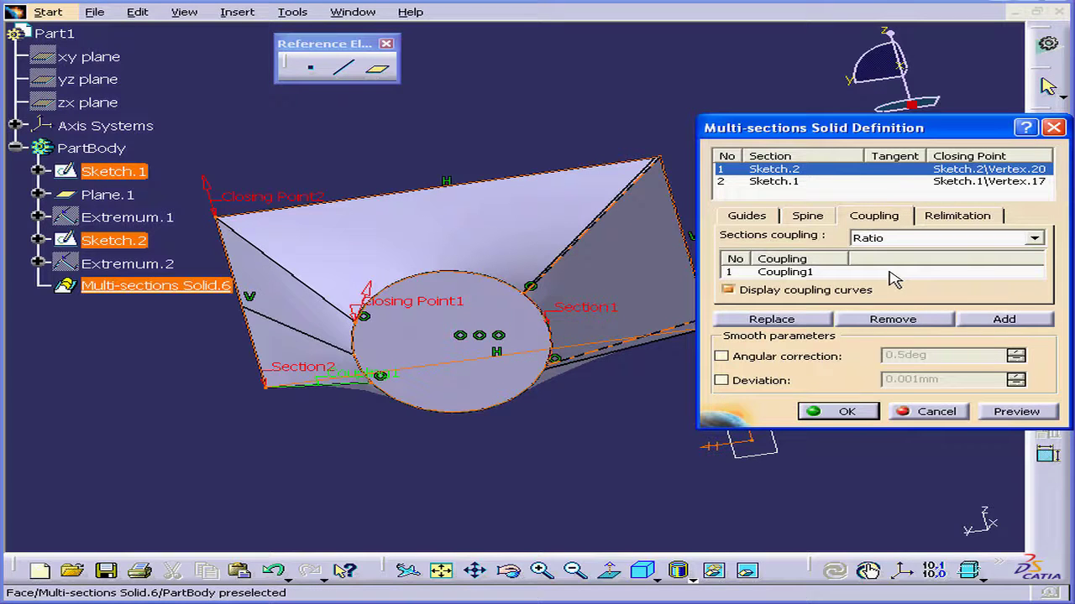
pyautogui.click(527, 291)
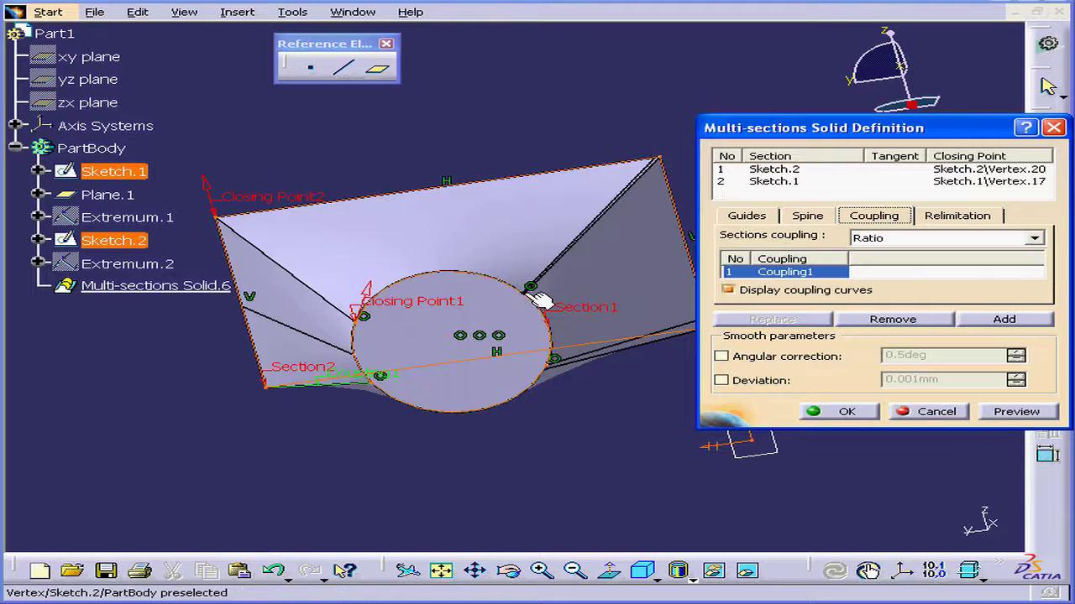
pyautogui.click(531, 291)
pyautogui.click(661, 158)
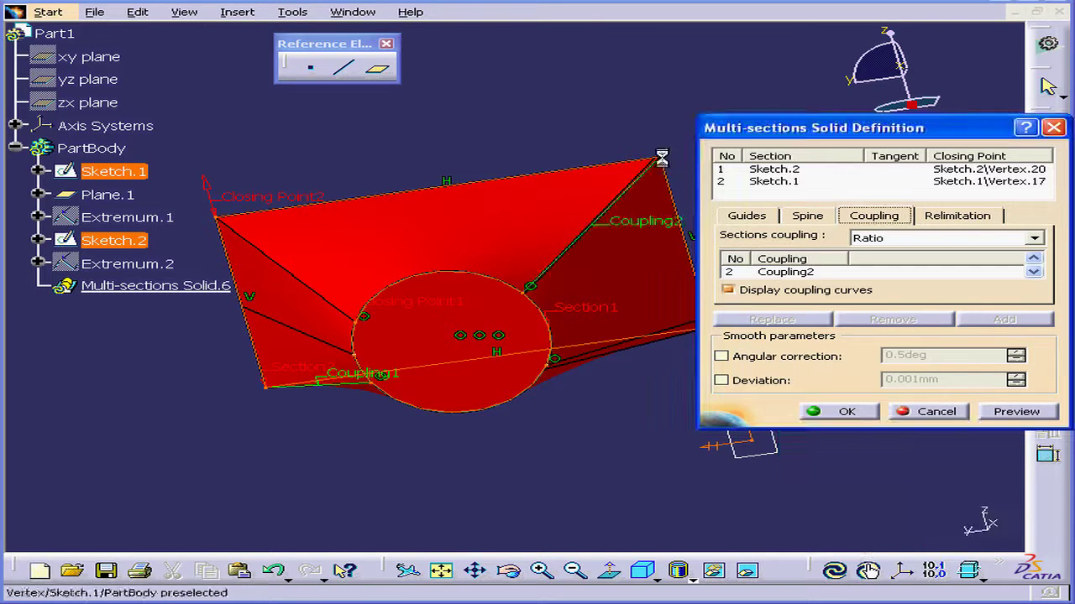
pyautogui.click(1007, 413)
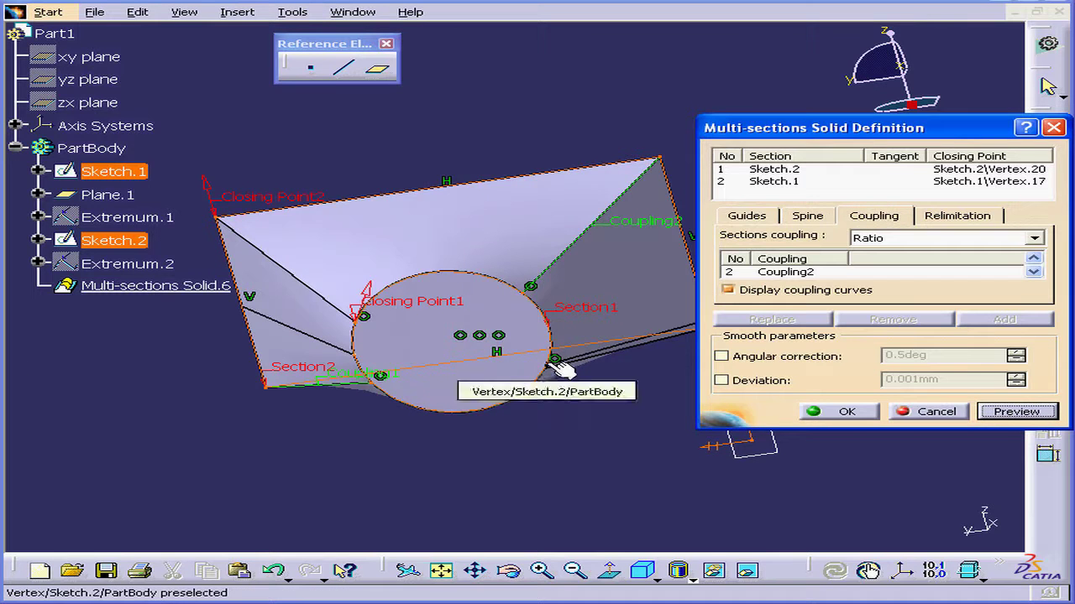
# Add a coupling from the circle's lower-right break point to the rectangle's lower-right corner, preview it, and accept the multi-sections solid
pyautogui.click(556, 364)
pyautogui.moveTo(583, 312); pyautogui.dragTo(451, 342, button='middle')
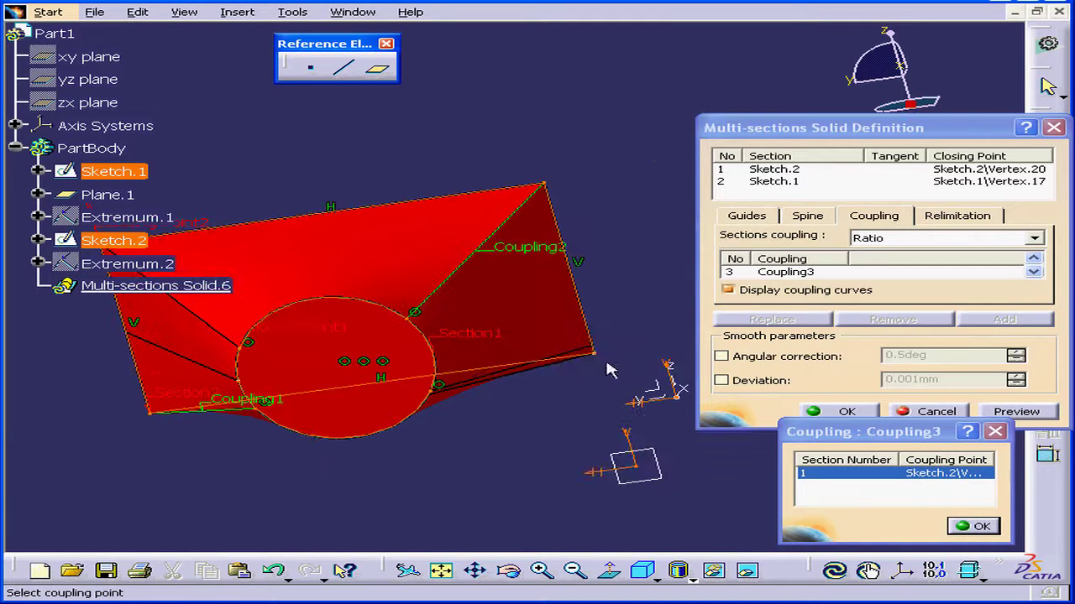
pyautogui.click(594, 355)
pyautogui.click(1008, 414)
pyautogui.moveTo(331, 357); pyautogui.dragTo(398, 368, button='middle')
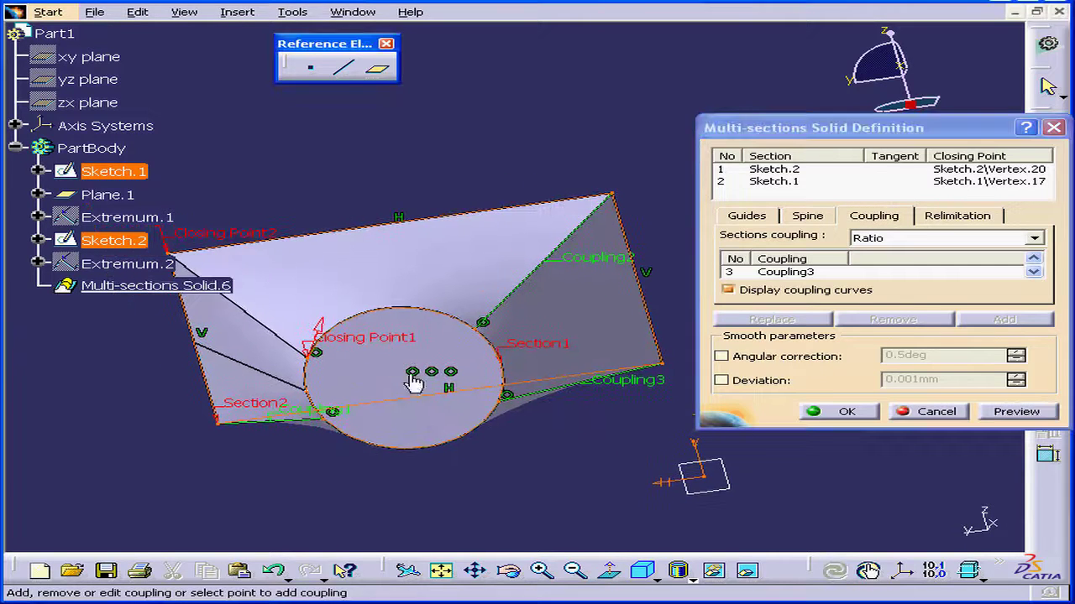
pyautogui.moveTo(473, 392); pyautogui.dragTo(485, 367, button='middle')
pyautogui.click(840, 410)
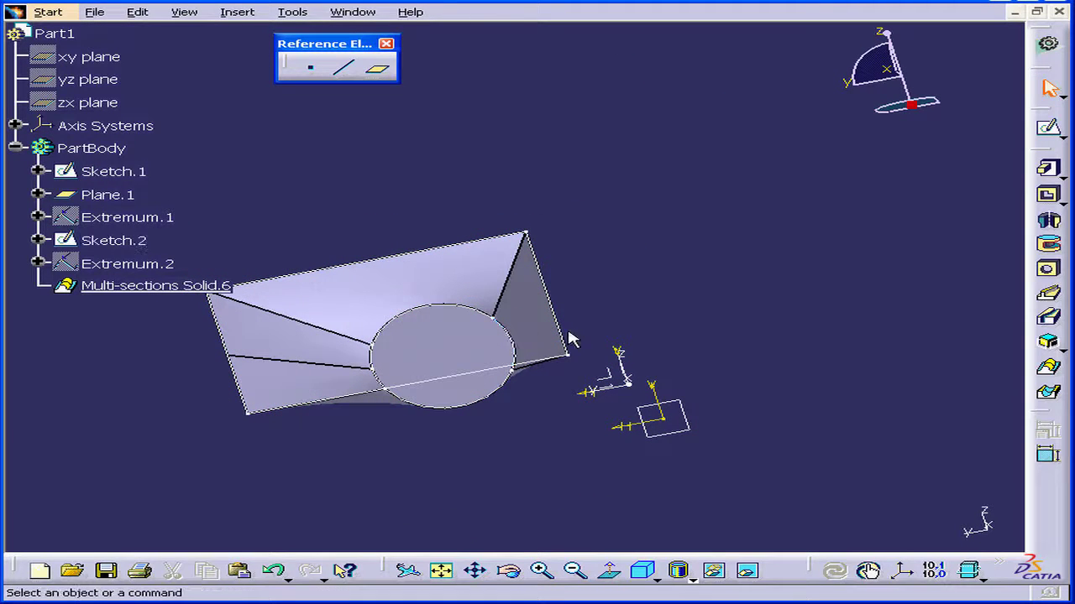